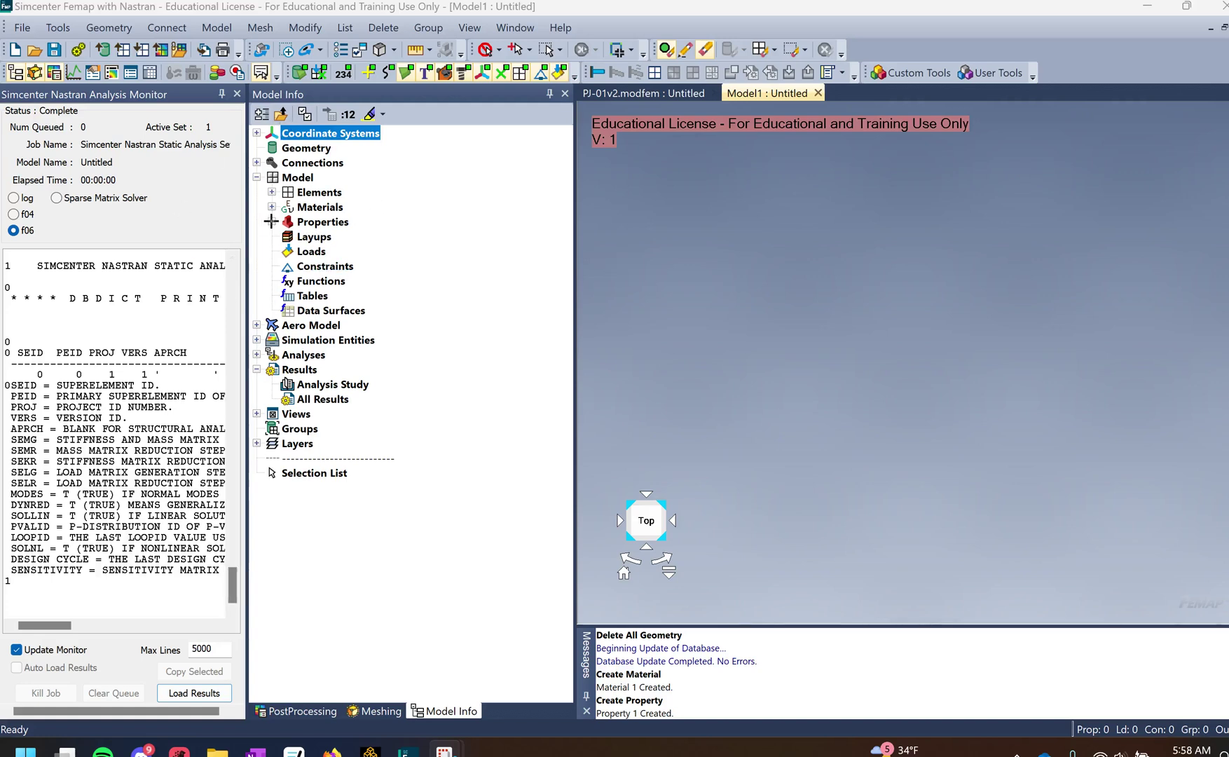
Open the Model menu to get ready to add nodes.
click(272, 200)
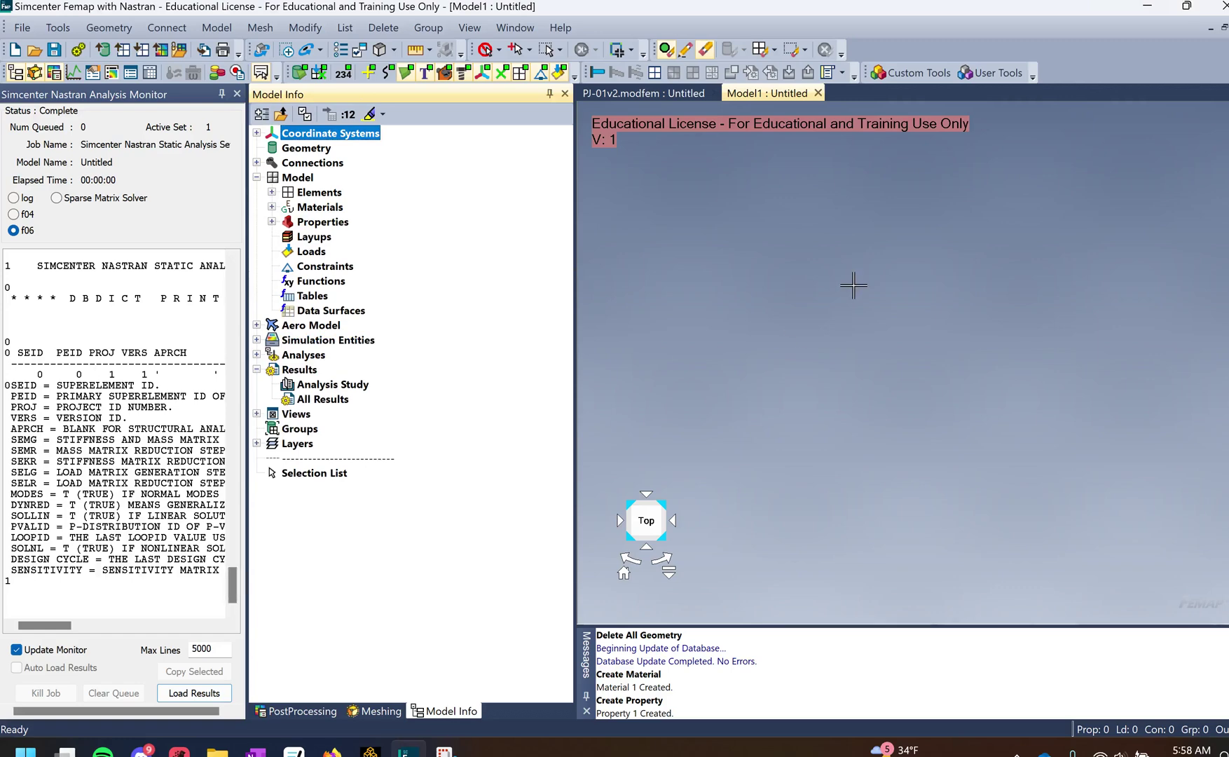
click(217, 28)
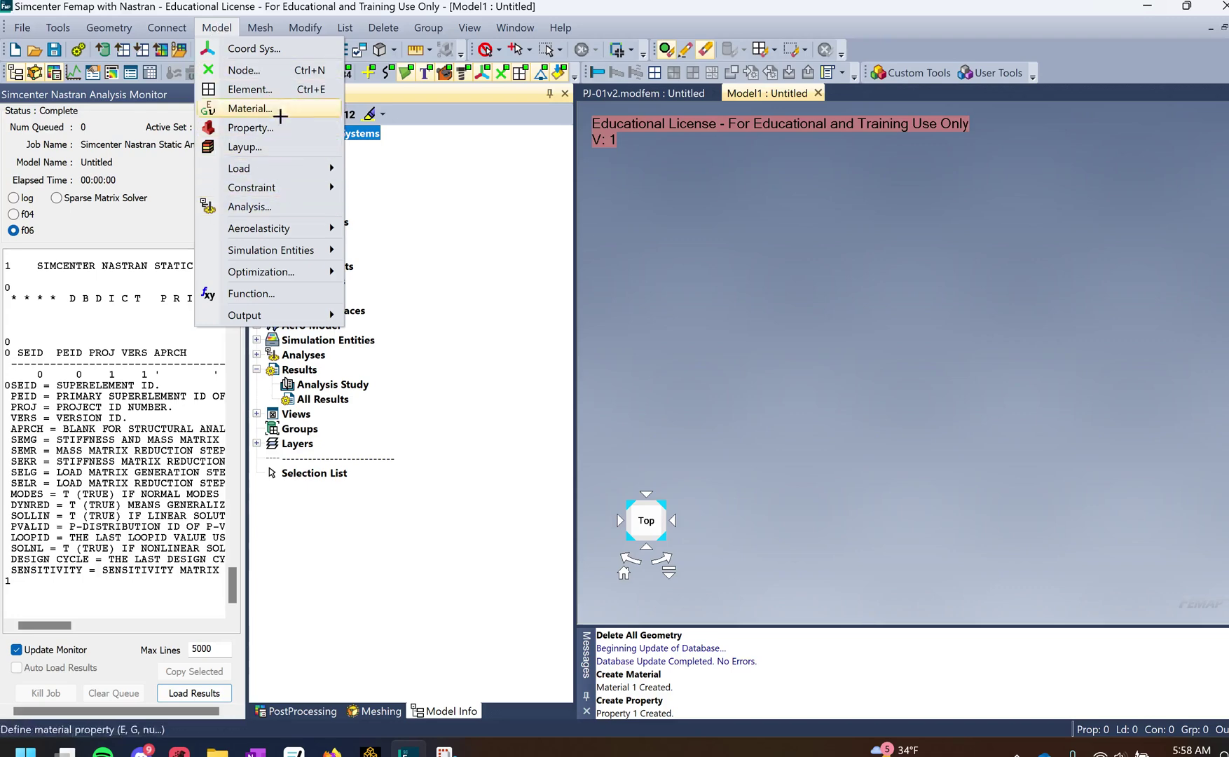
Place nodes at X = 0, 10 and 20, then close the Locate dialog.
click(275, 72)
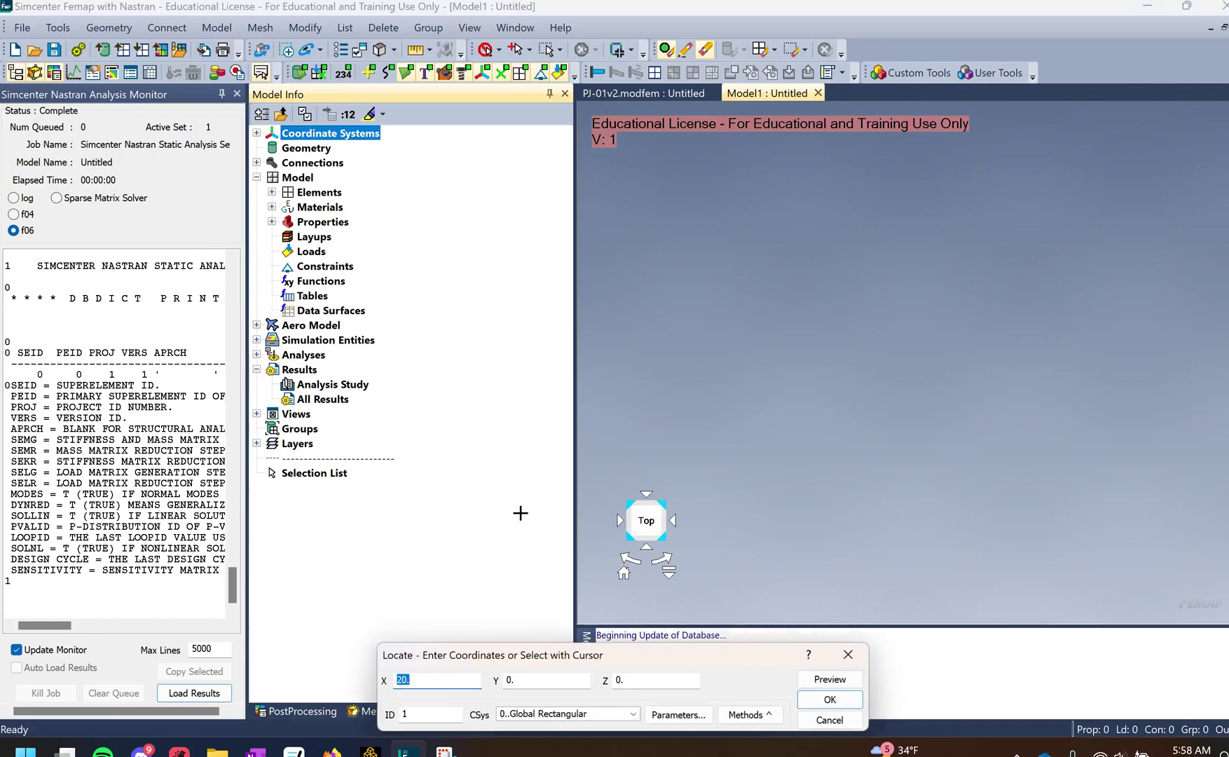
text(0)
key(Return)
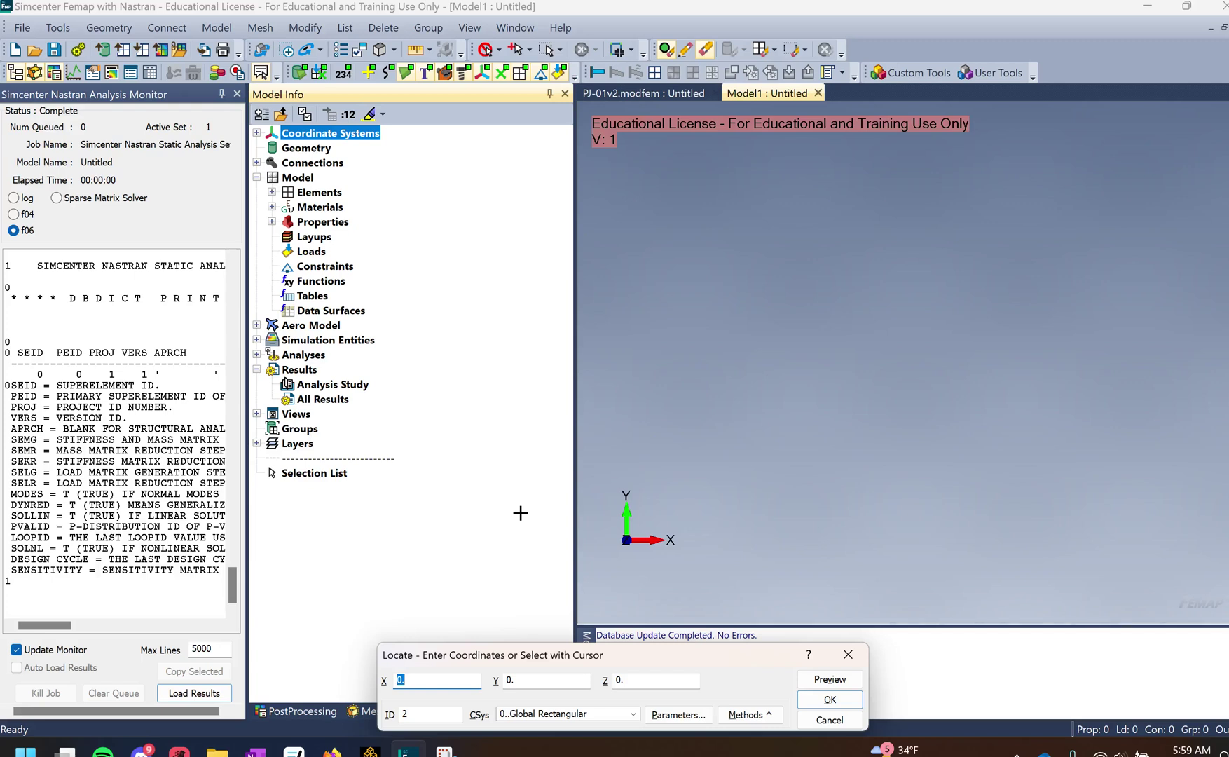
text(10)
key(Return)
text(2)
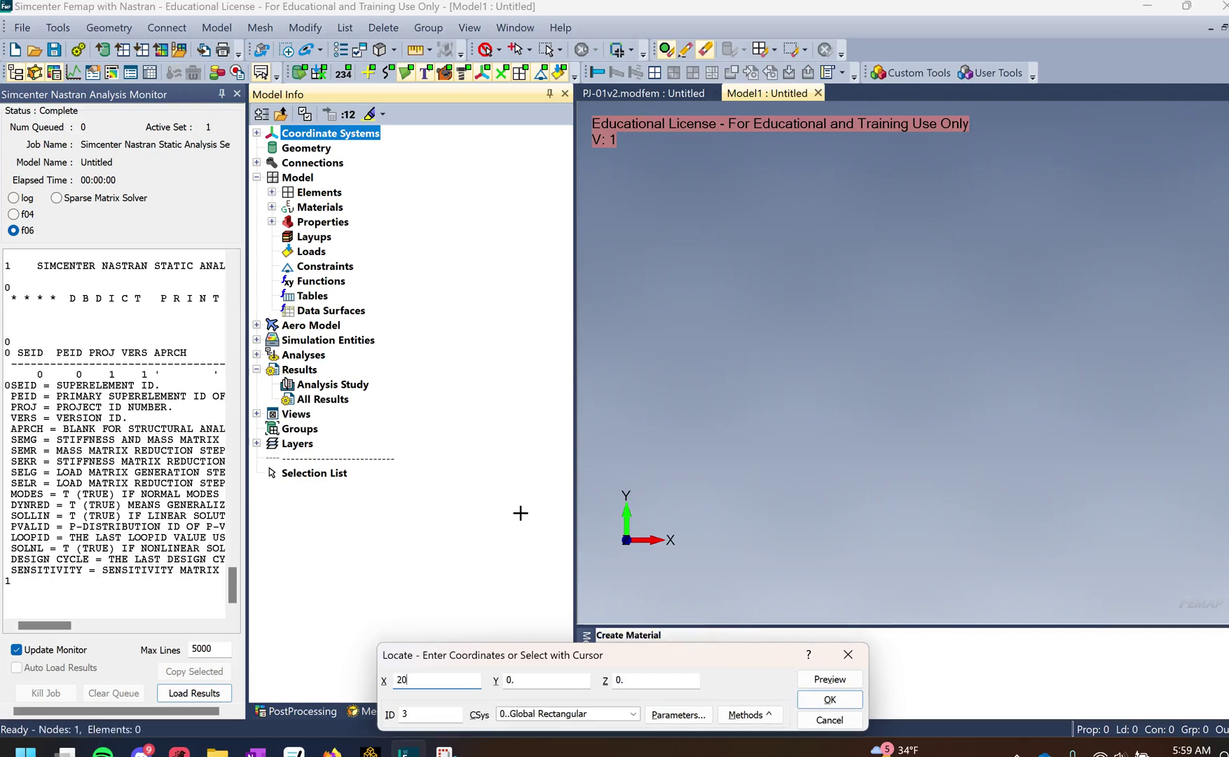
key(Return)
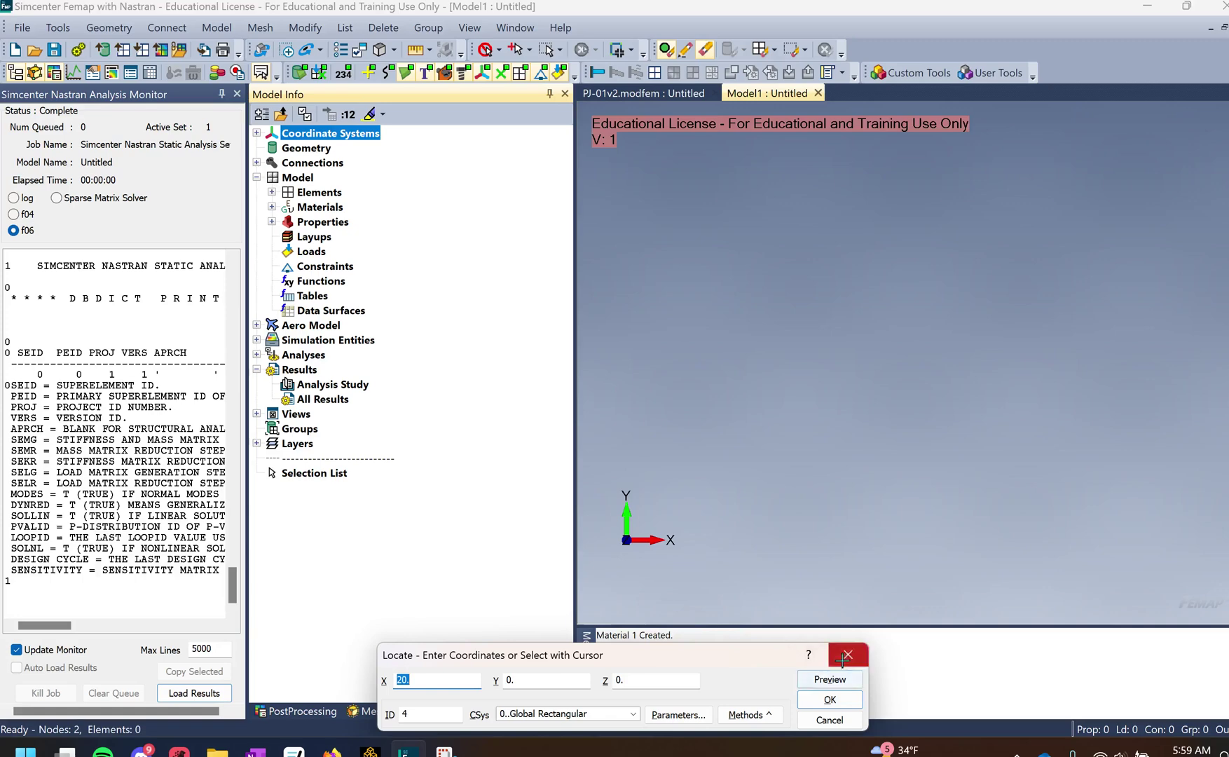
click(829, 719)
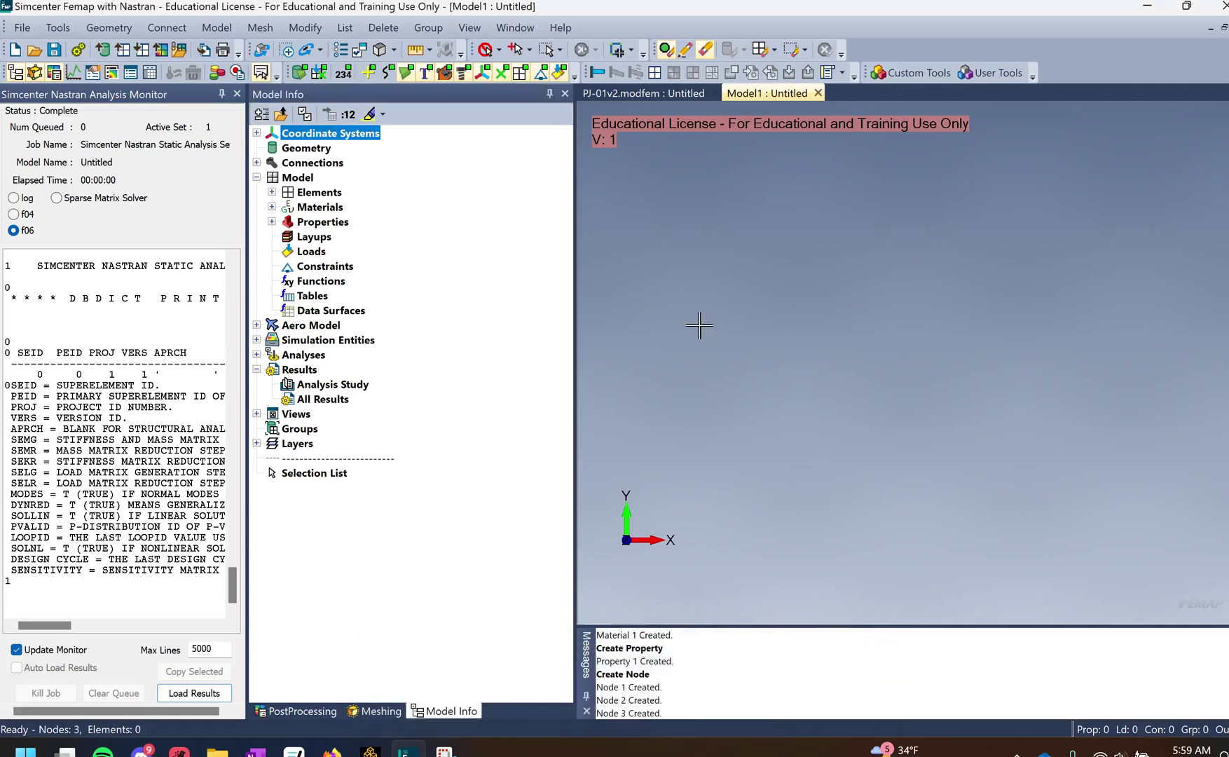
Start a new element with property 1..CBAR and end nodes 1 and 2.
click(225, 19)
click(228, 86)
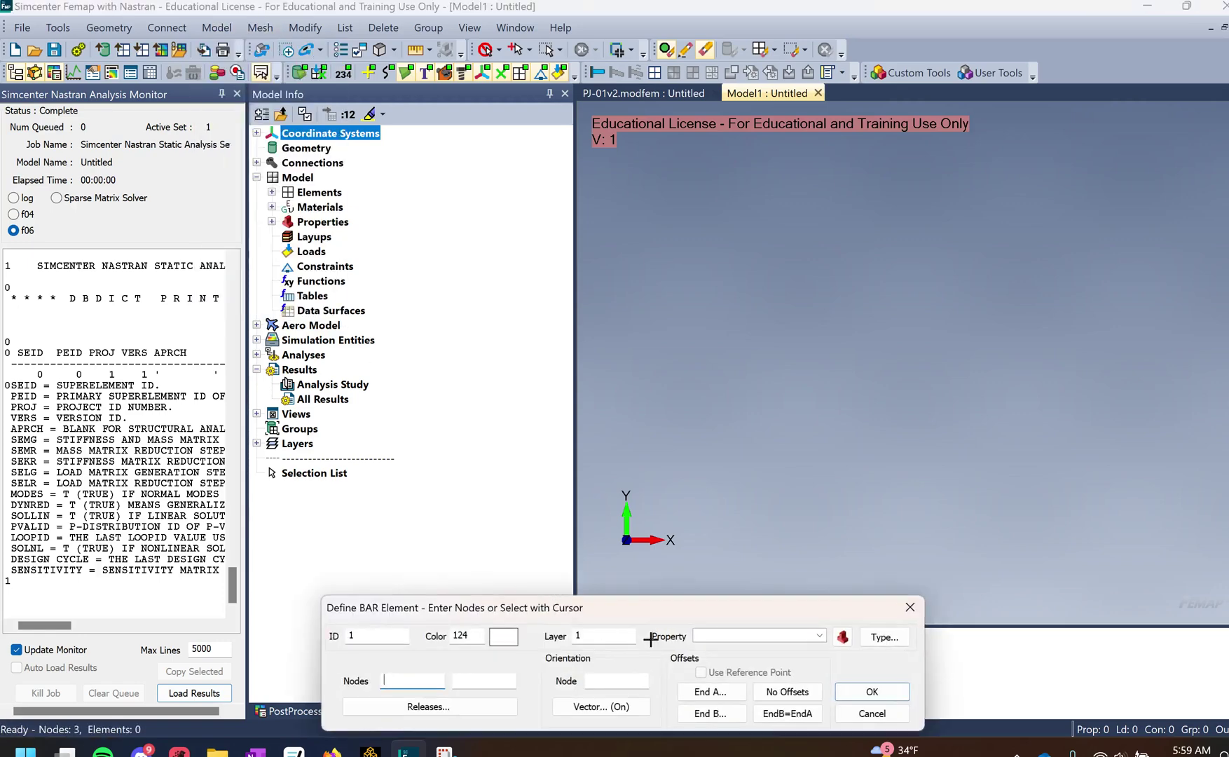
click(818, 634)
click(798, 649)
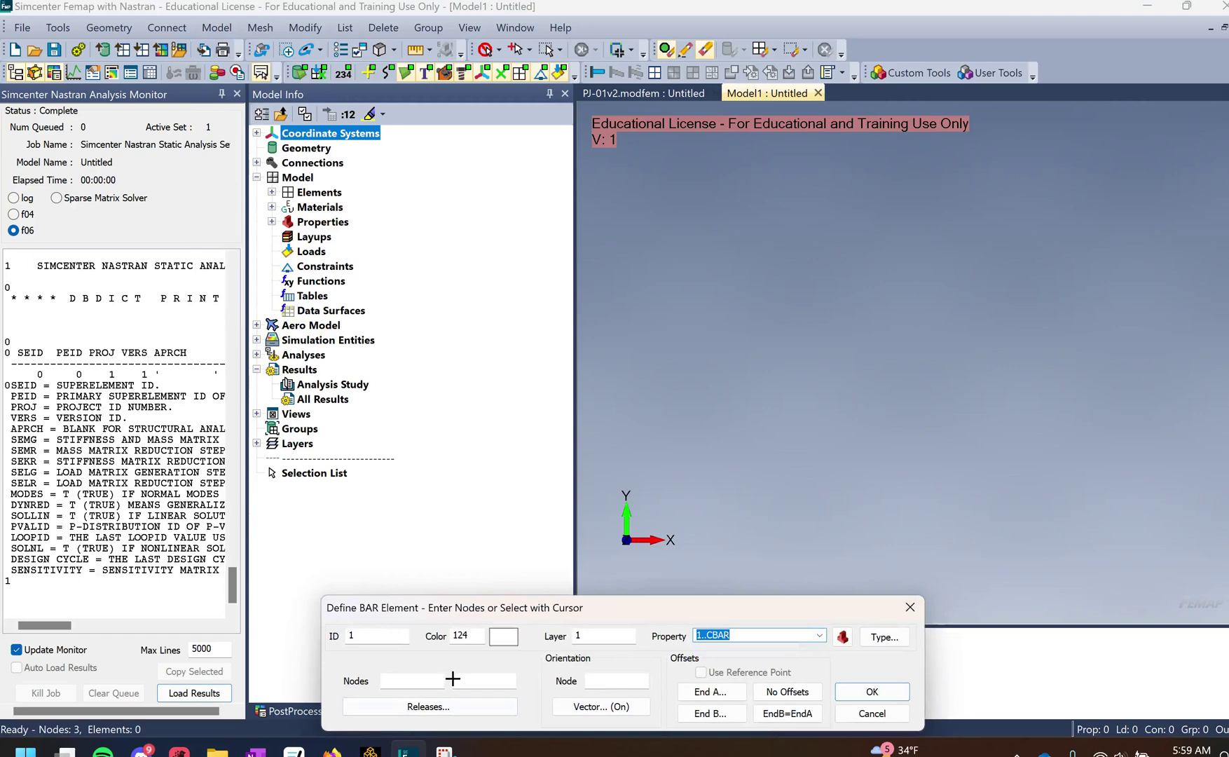
click(429, 680)
text(1)
key(Tab)
text(2)
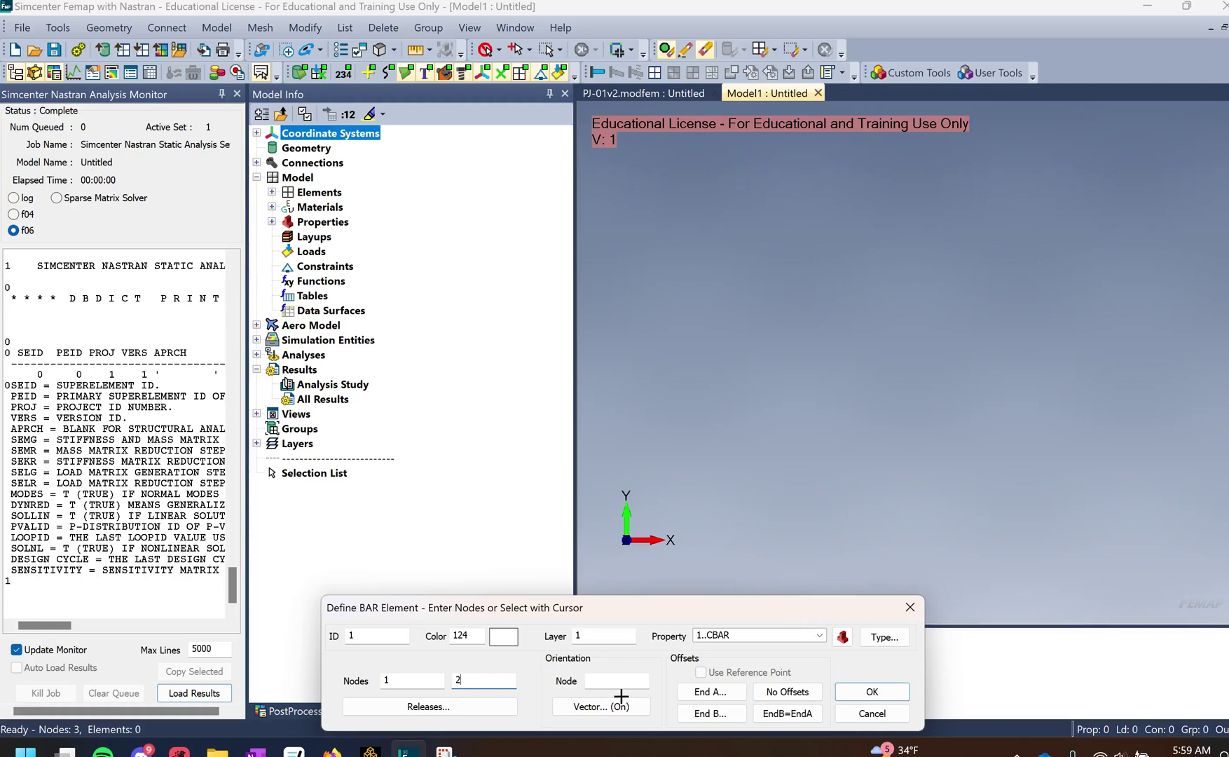
Orient the bar along the global Y axis and create Element 1.
click(621, 705)
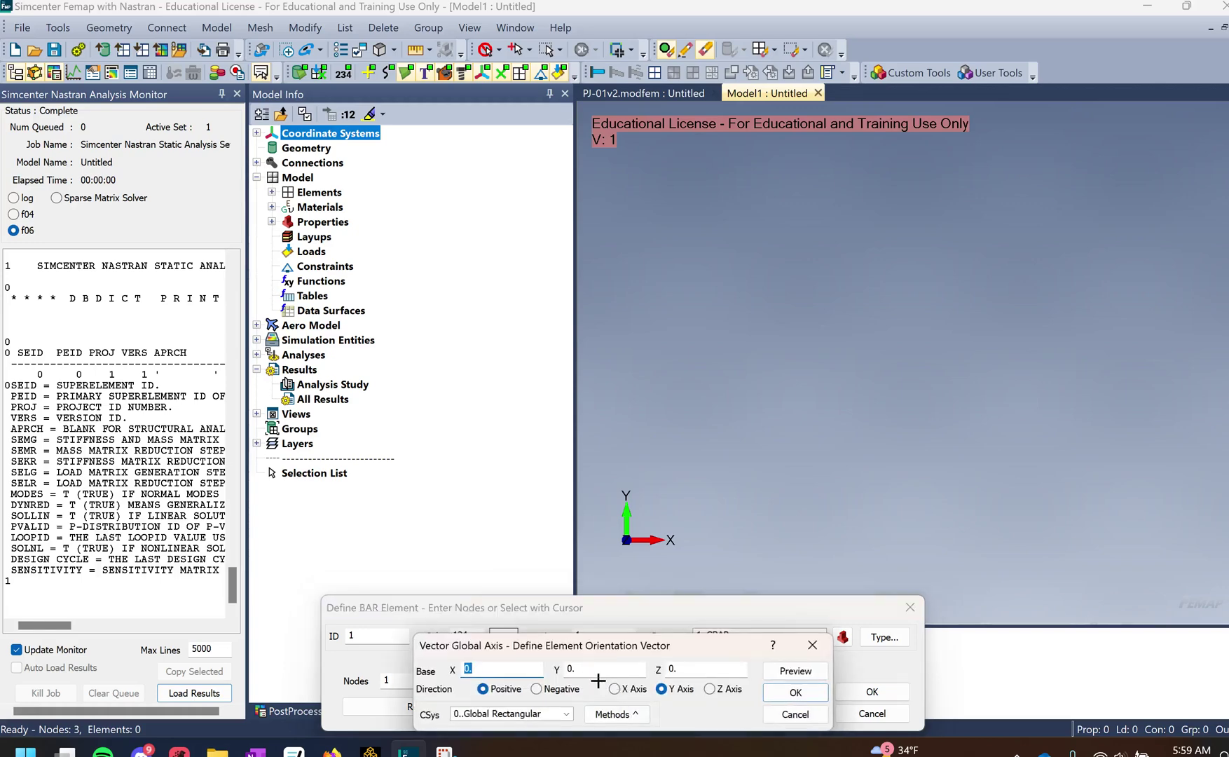
drag(640, 645, 618, 447)
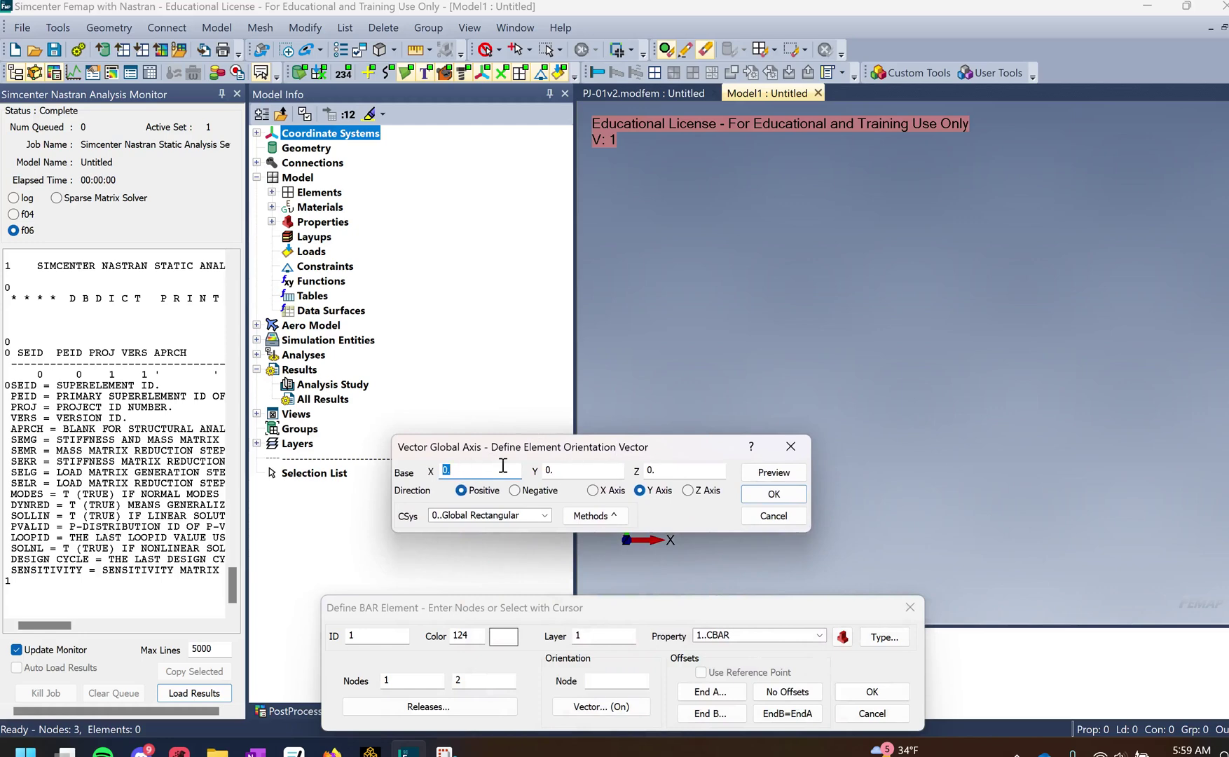
key(alt+space)
key(m)
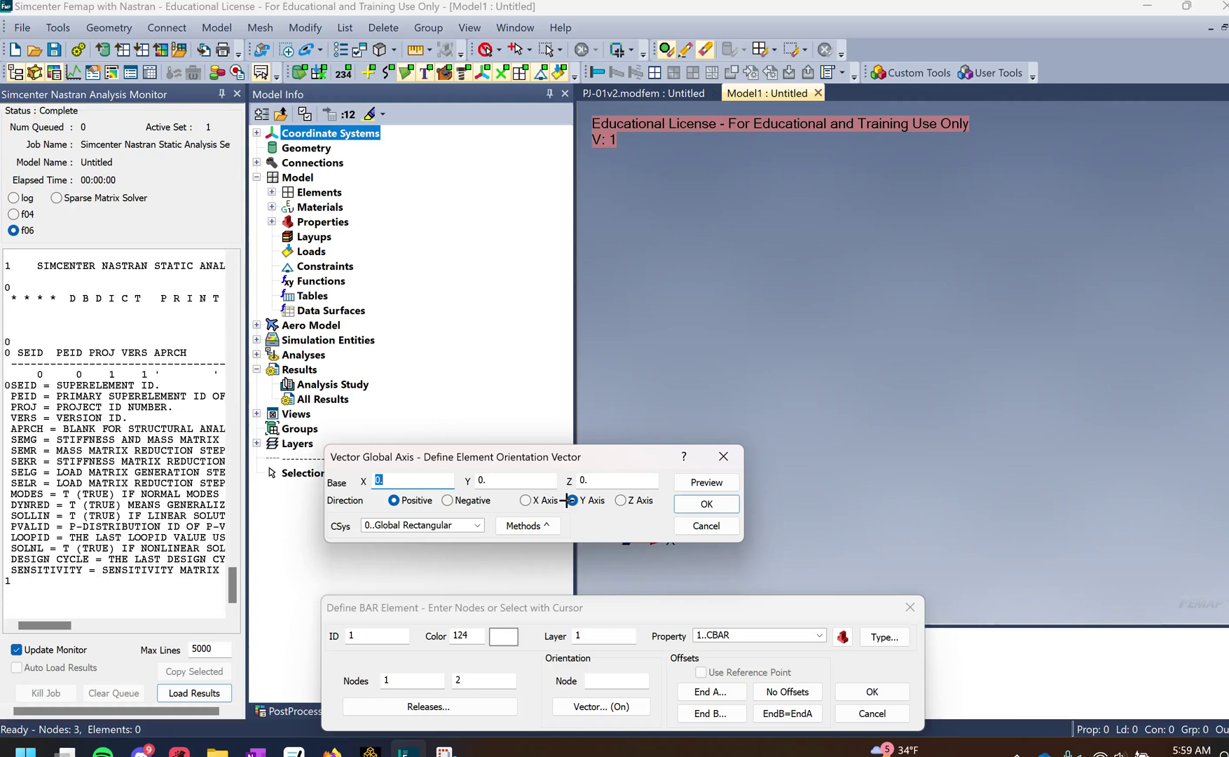
drag(612, 448, 643, 512)
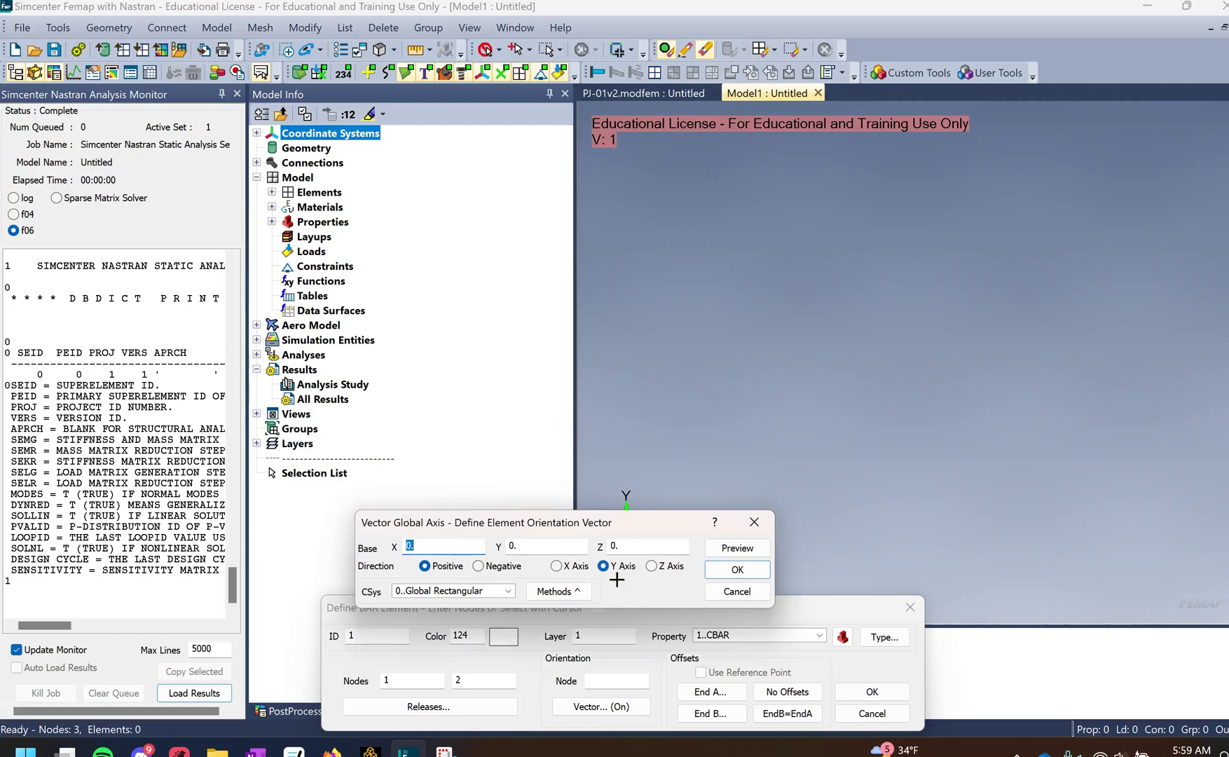
click(588, 592)
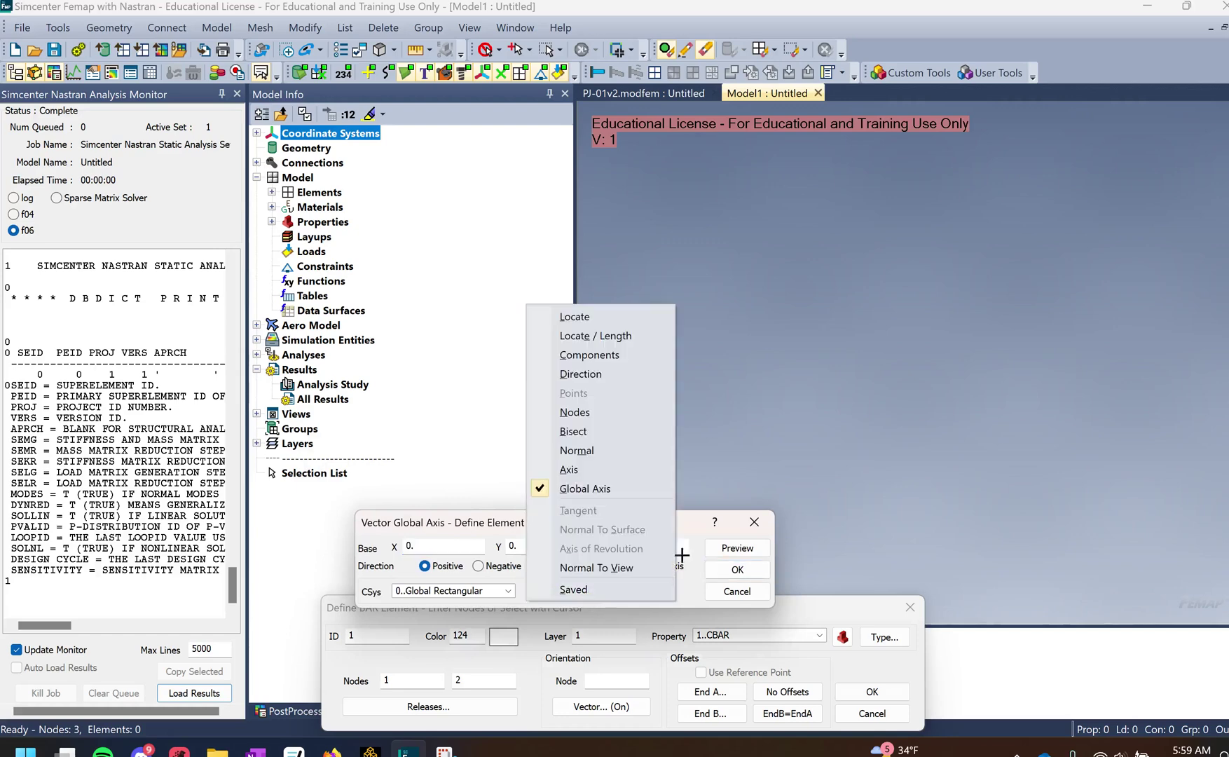
click(620, 501)
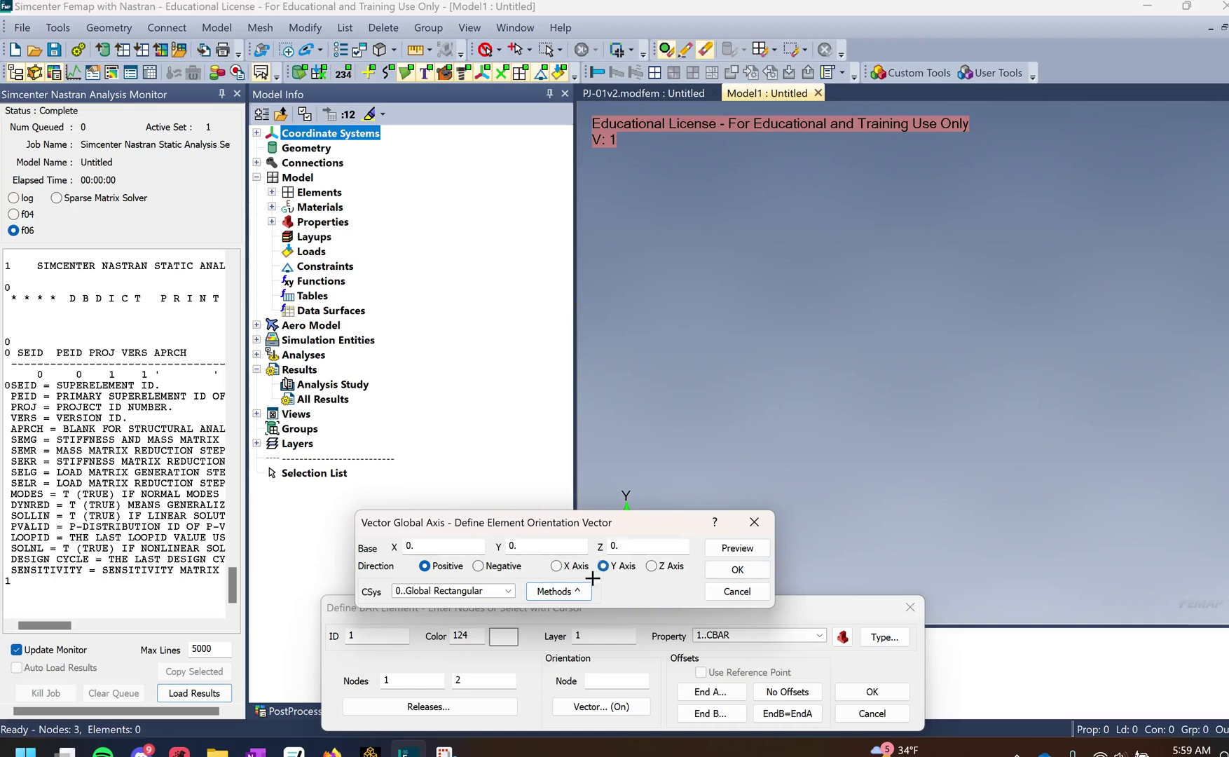
click(737, 547)
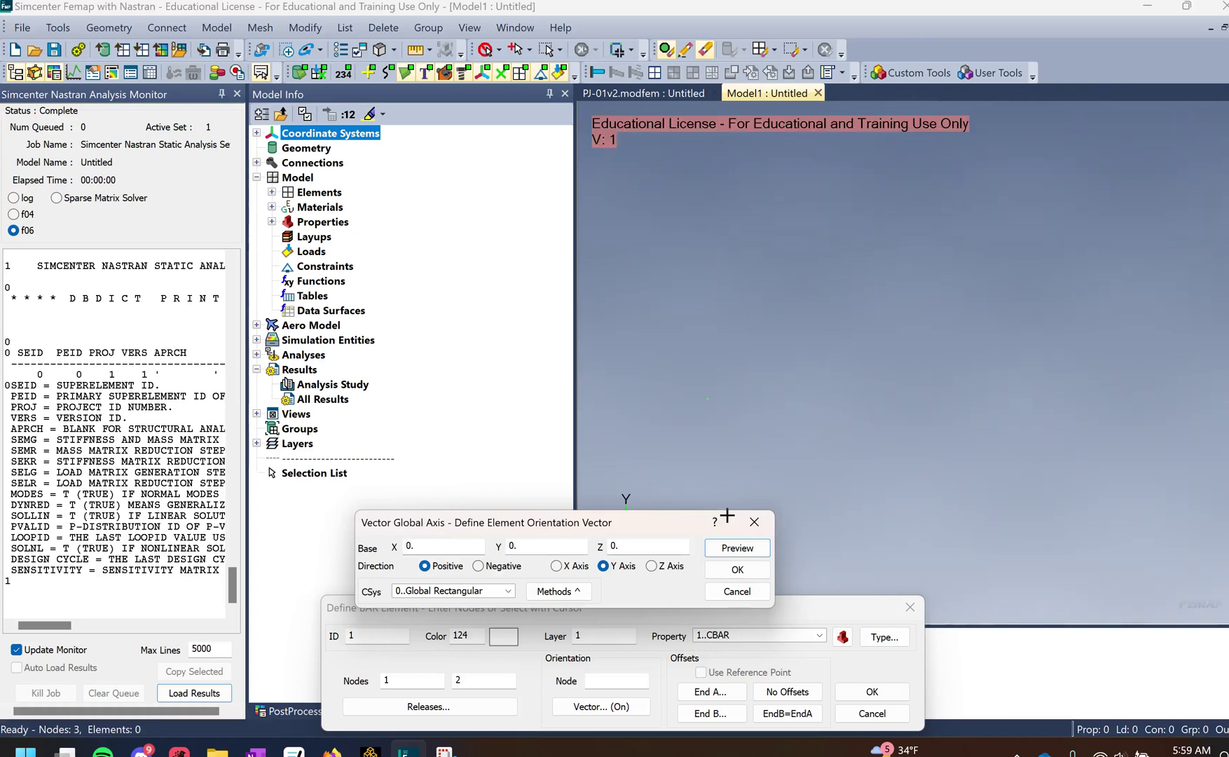
click(729, 566)
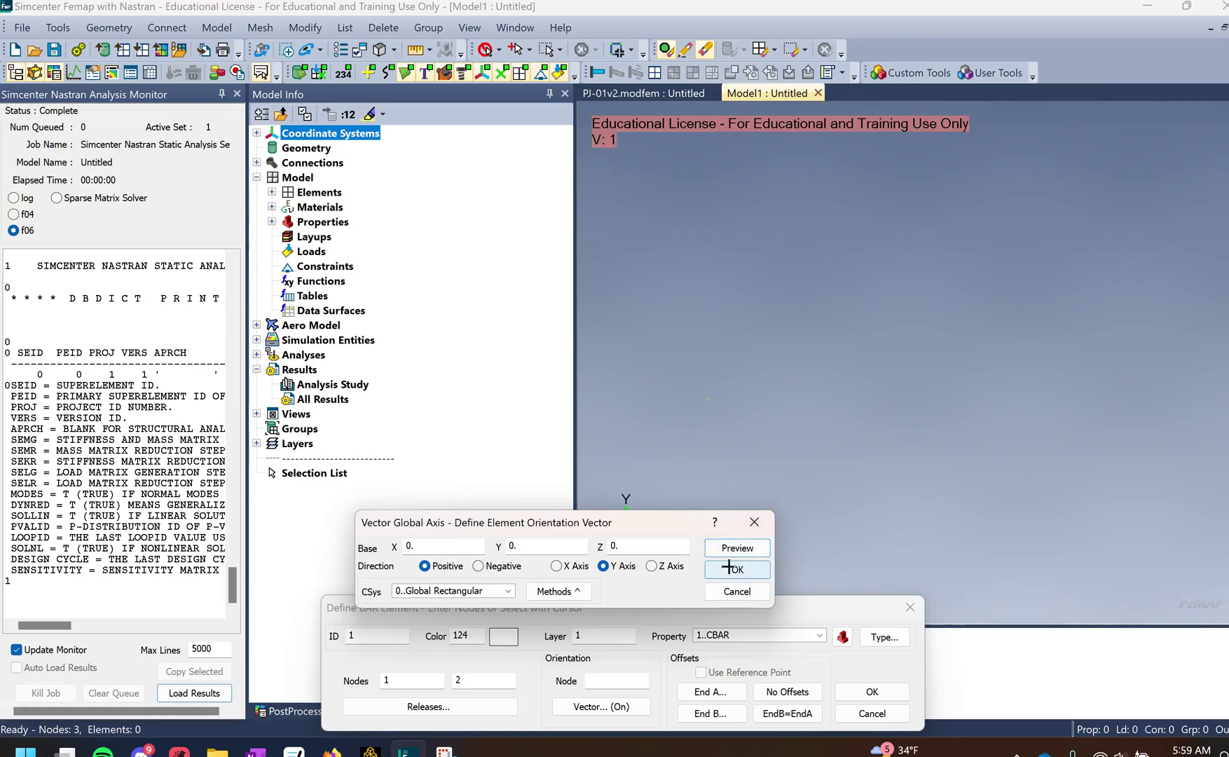
click(728, 567)
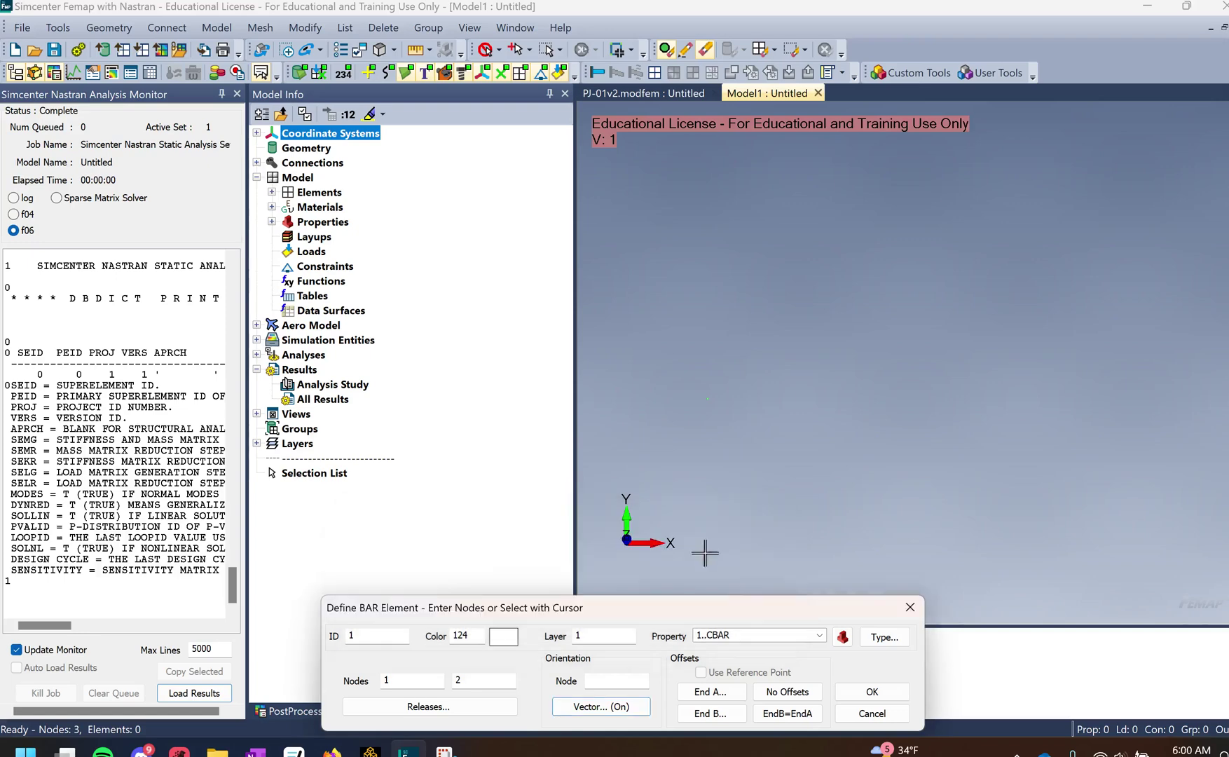
click(844, 690)
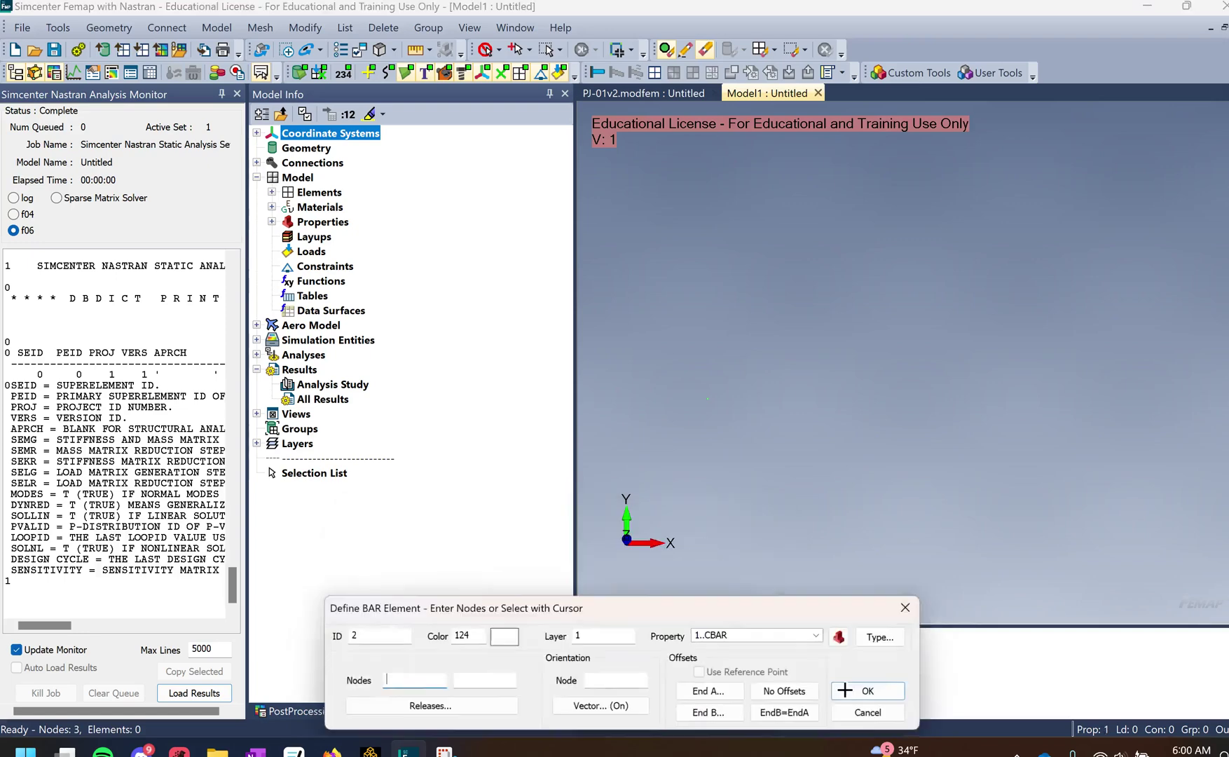
click(905, 608)
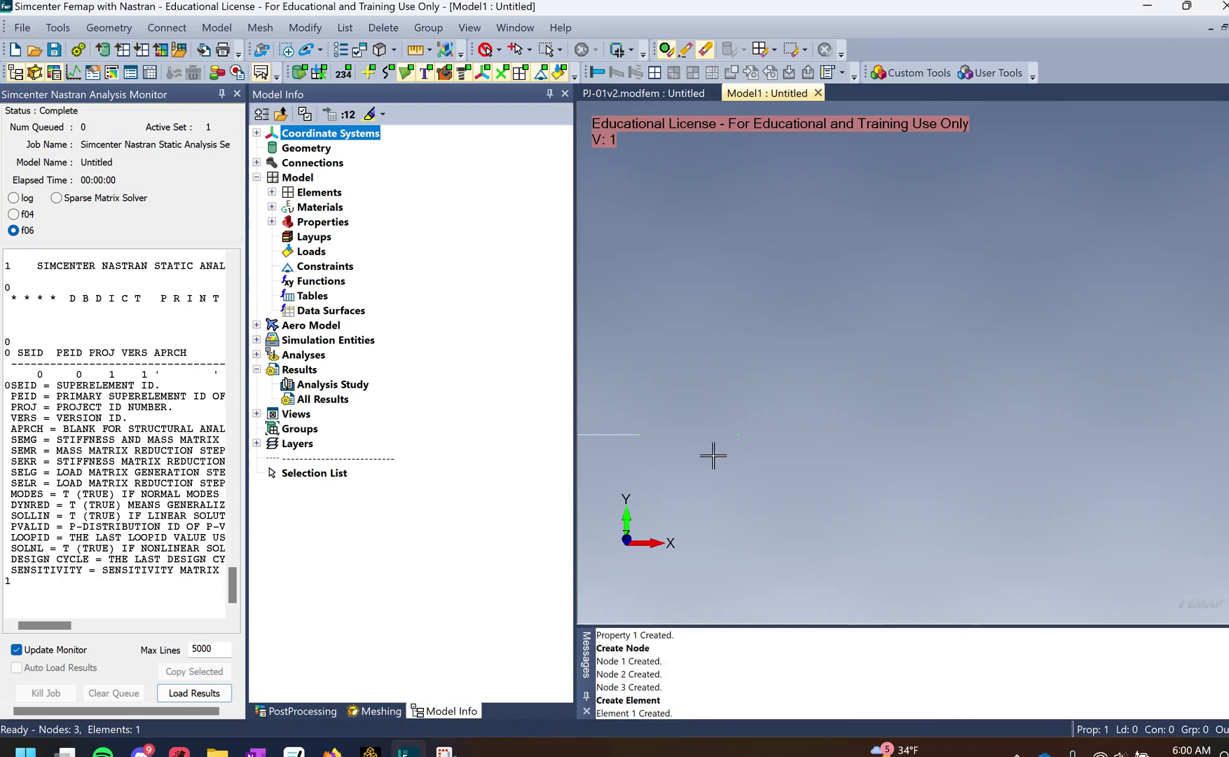
Start the second bar element by picking nodes 2 and 3 as its ends.
scroll(910, 449, up, 2)
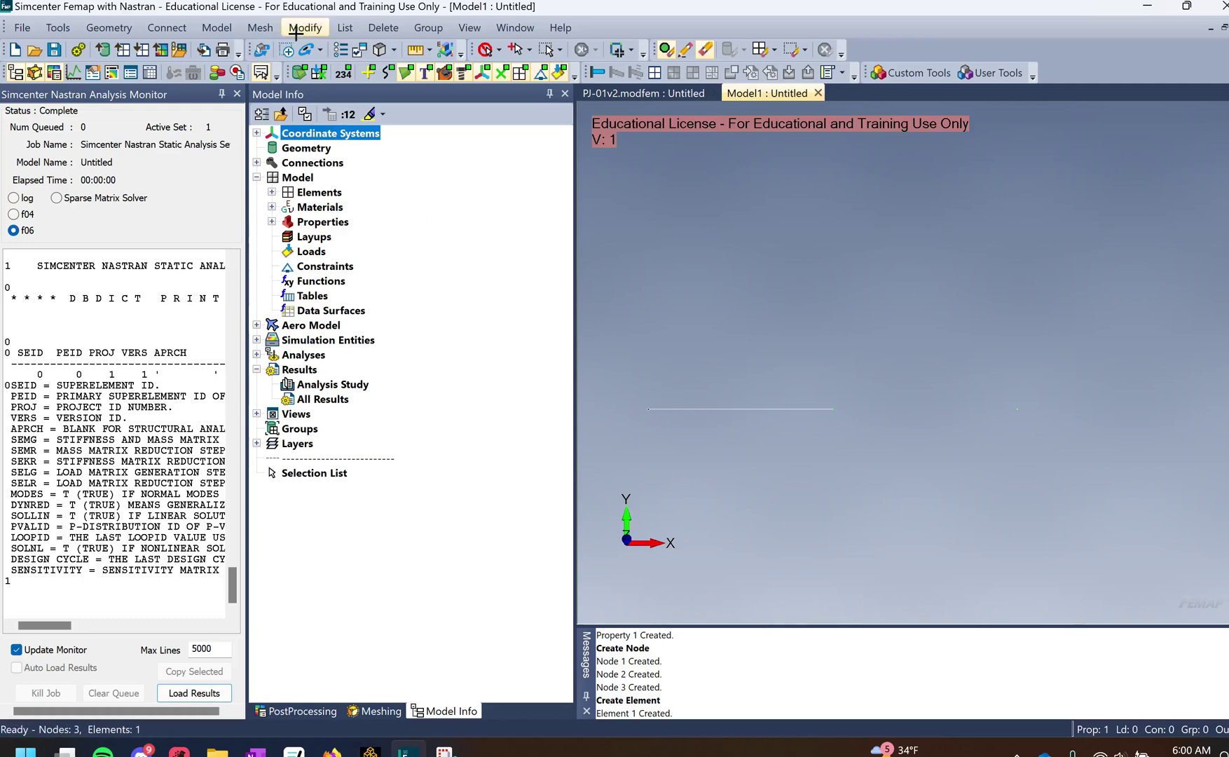
click(216, 28)
click(247, 89)
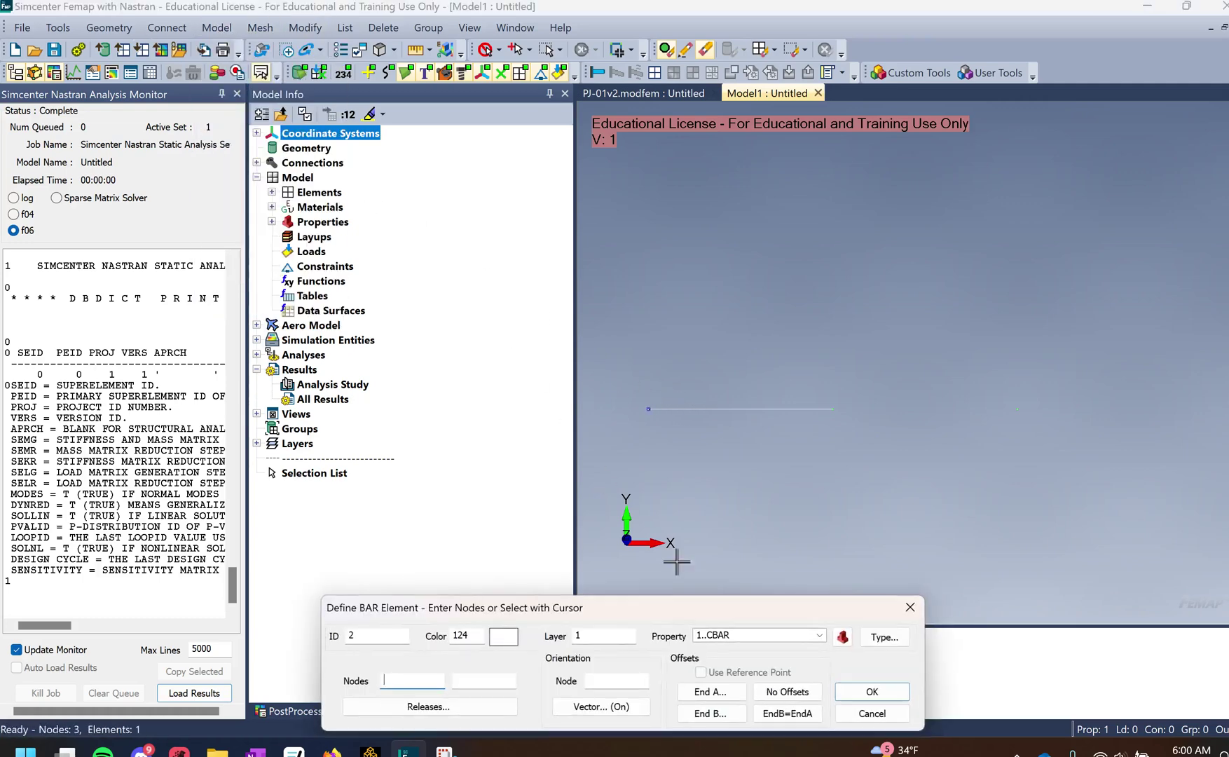
click(833, 412)
click(1016, 410)
click(392, 639)
Preview and accept a global Y orientation vector, creating Element 2.
click(631, 706)
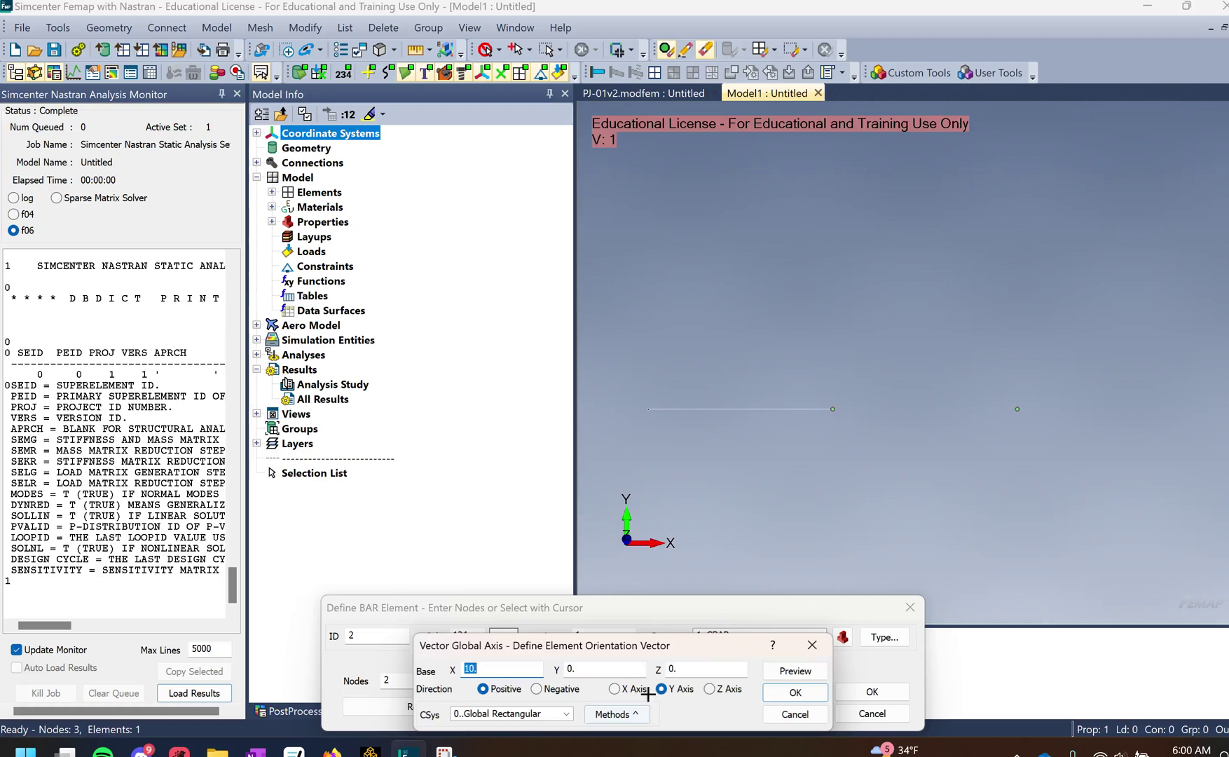
click(796, 671)
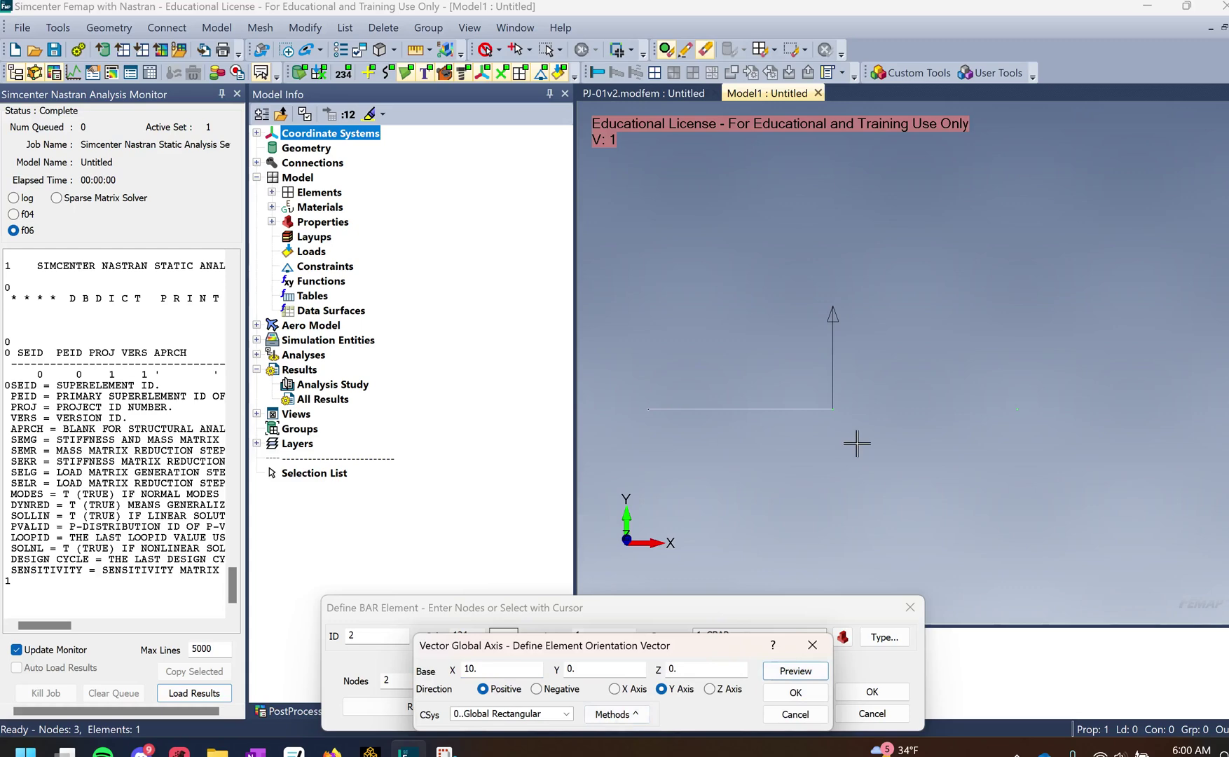
click(791, 692)
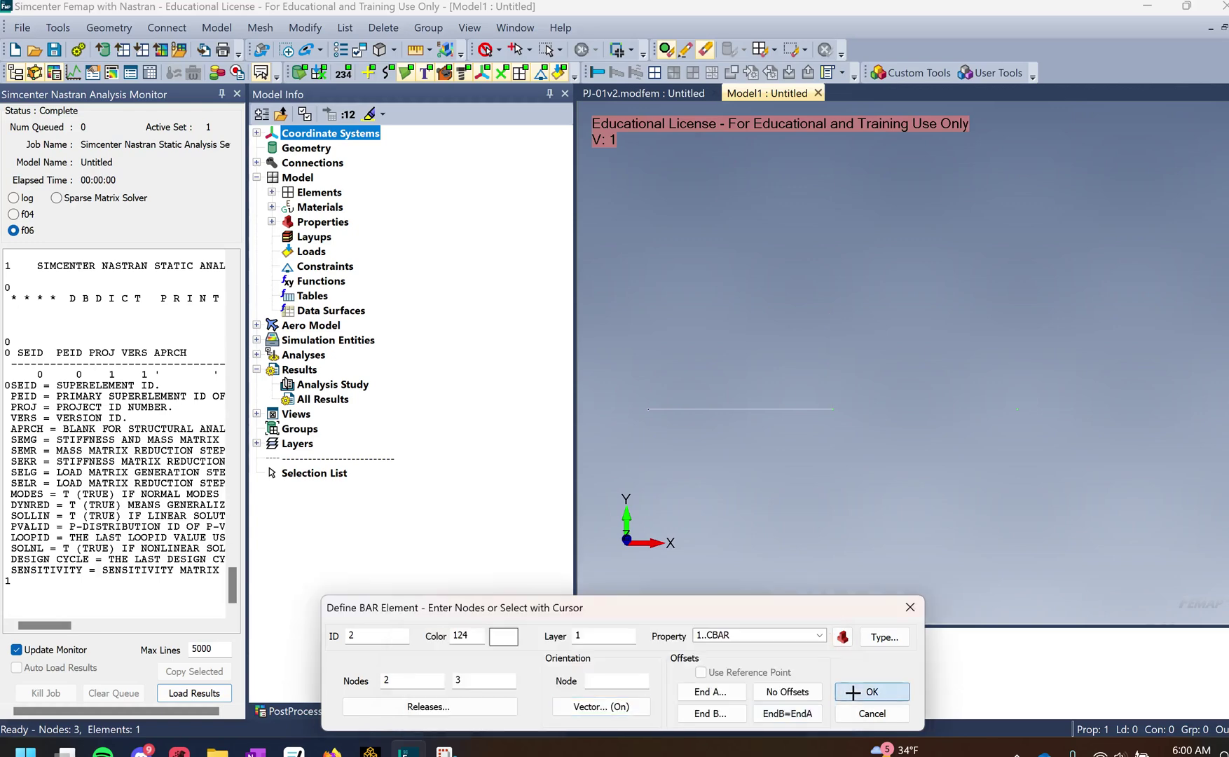
click(871, 692)
click(909, 606)
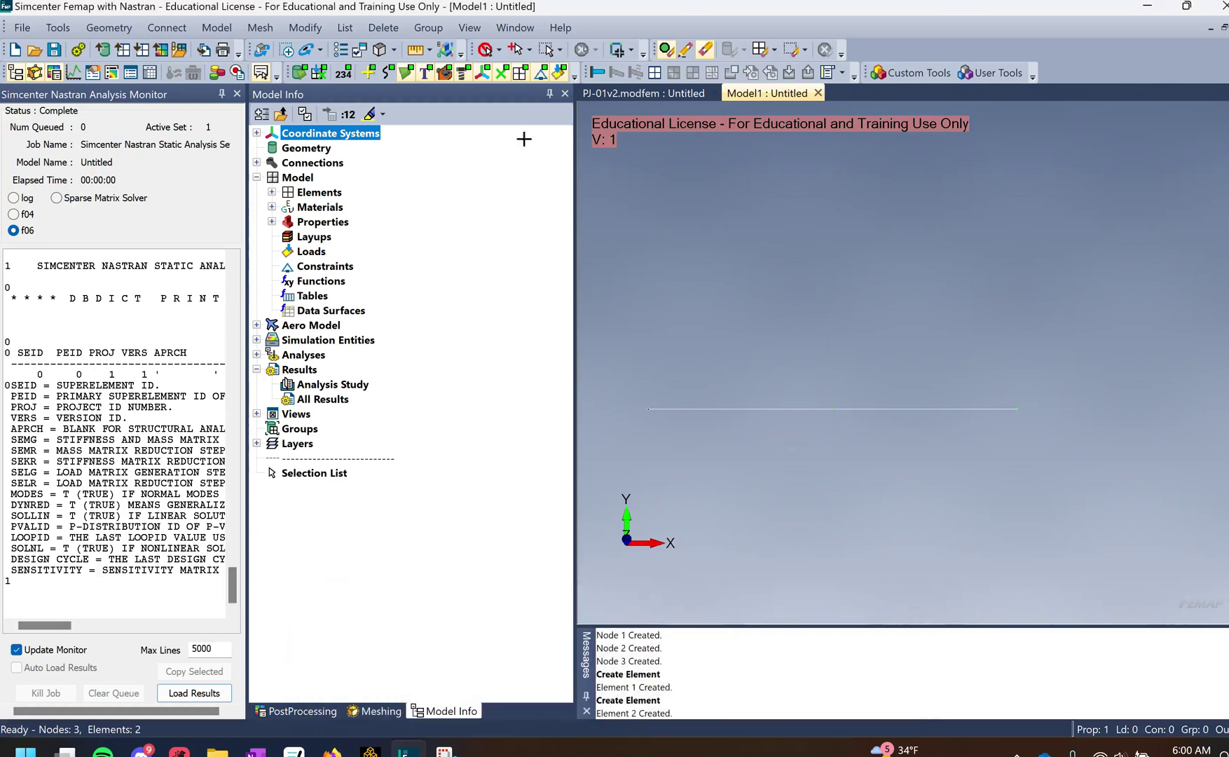
Start a nodal constraint in a new constraint set named Example.
click(216, 27)
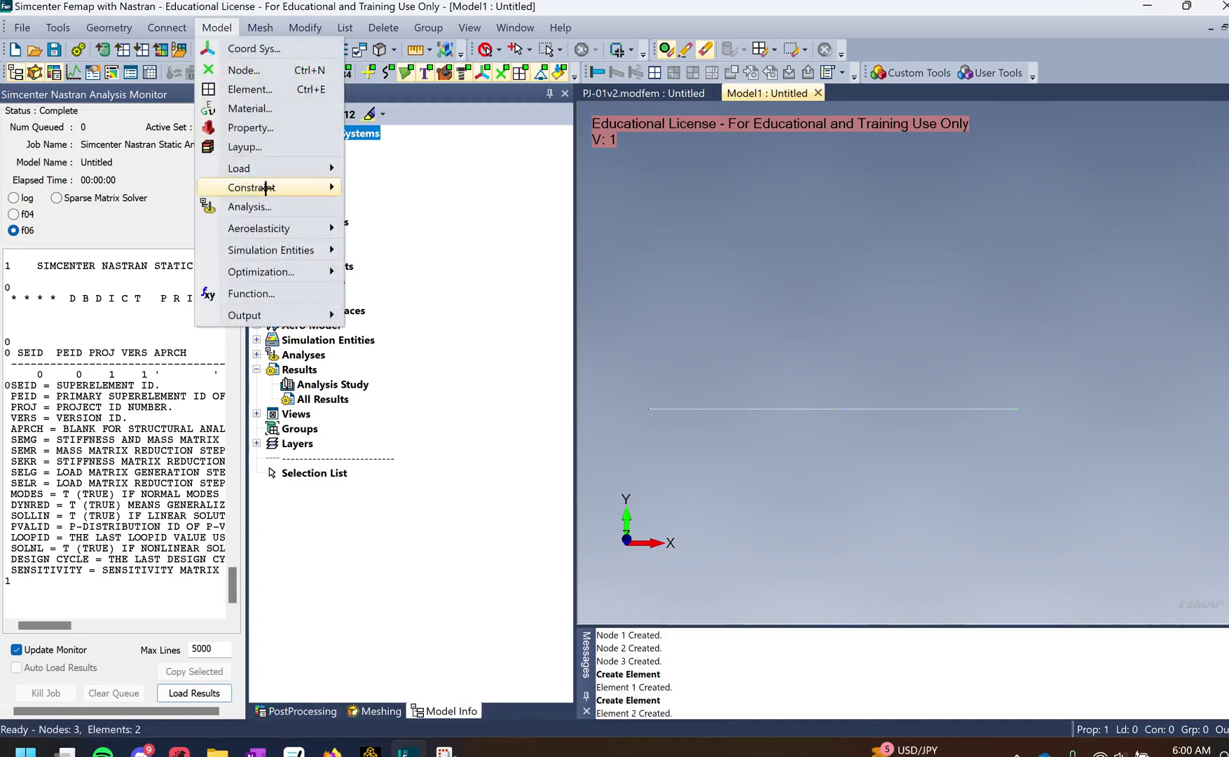
mouse_move(315, 187)
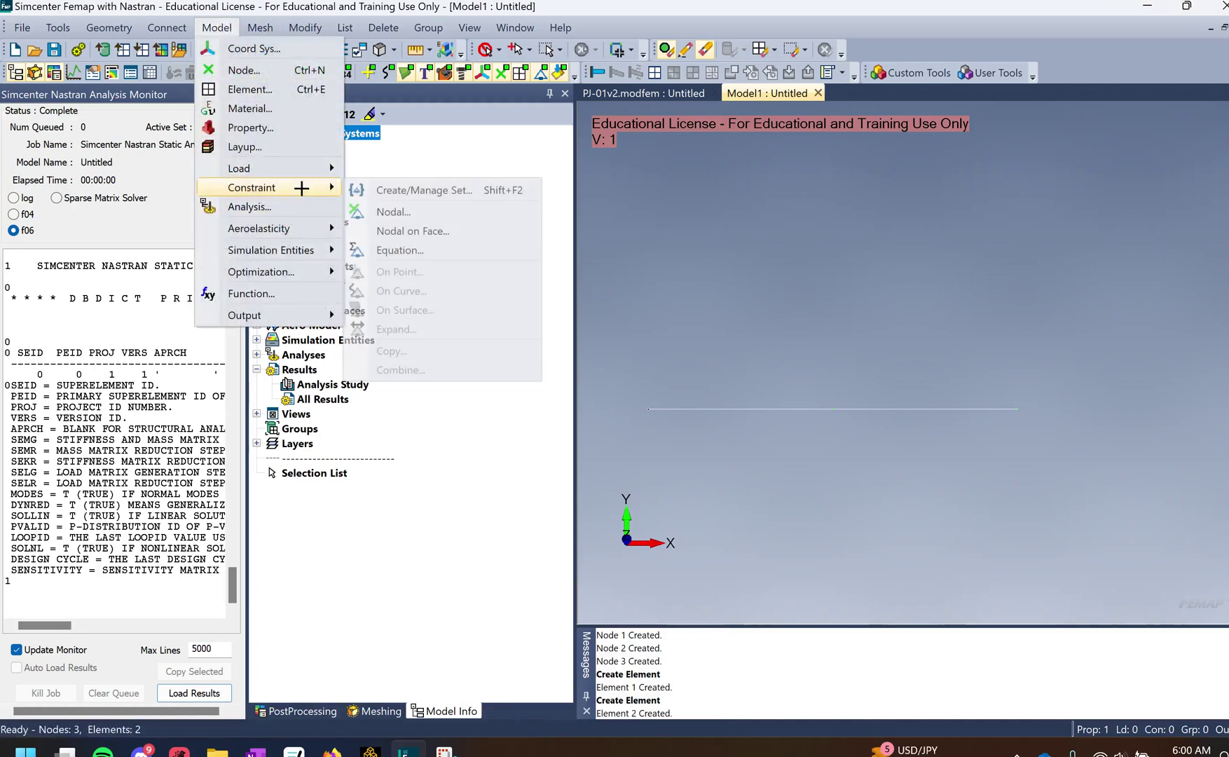
click(454, 212)
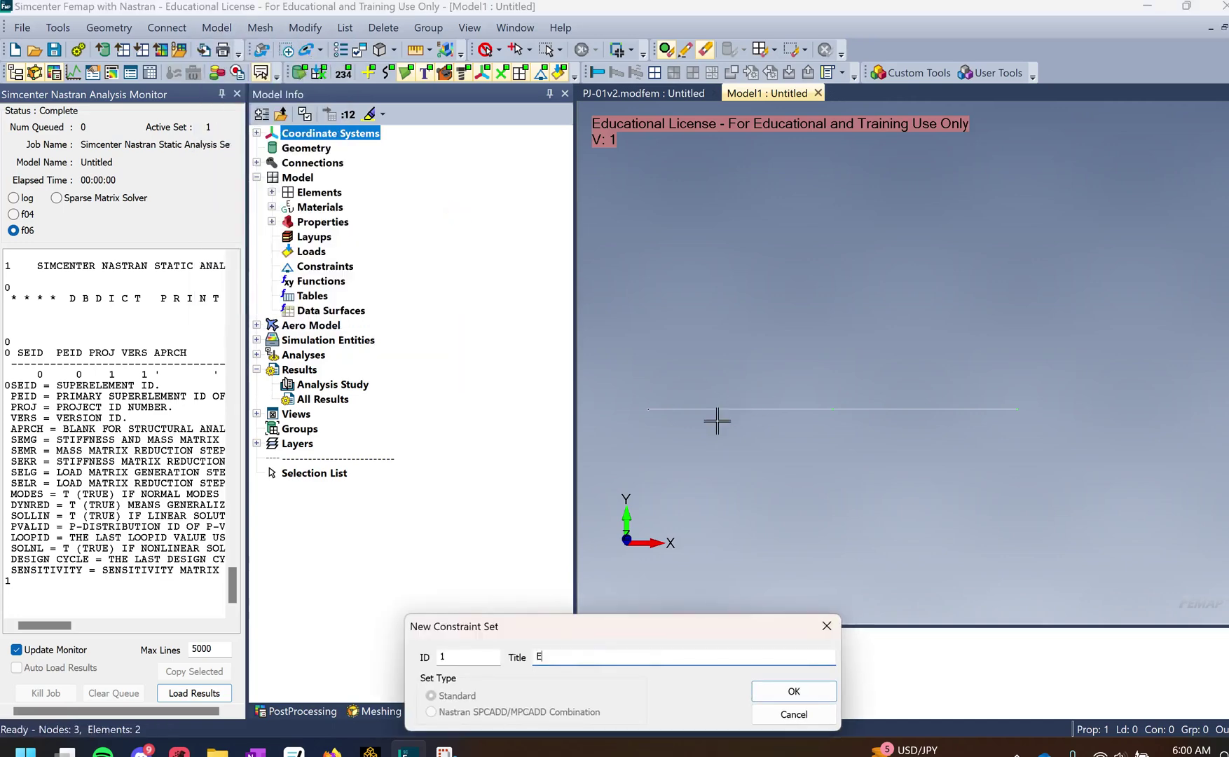
key(Return)
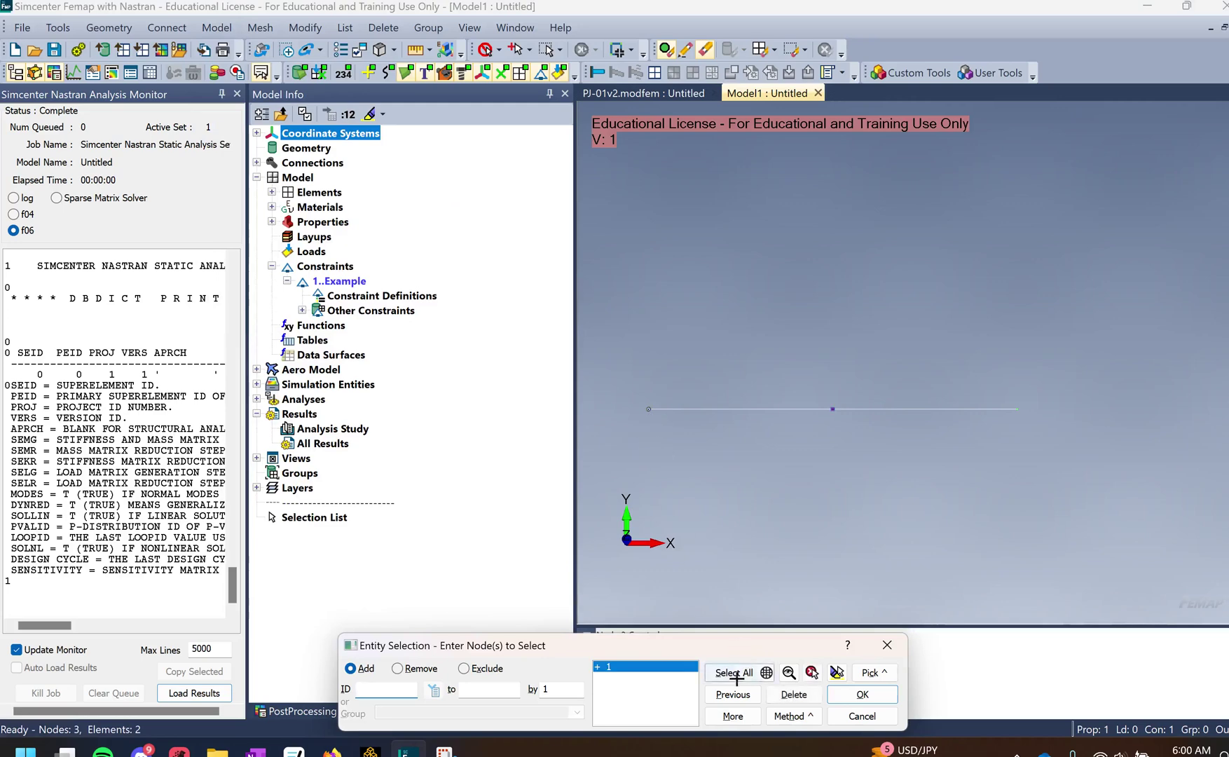
Fix node 1 in all six DOF with a constraint titled Fixed.
click(851, 695)
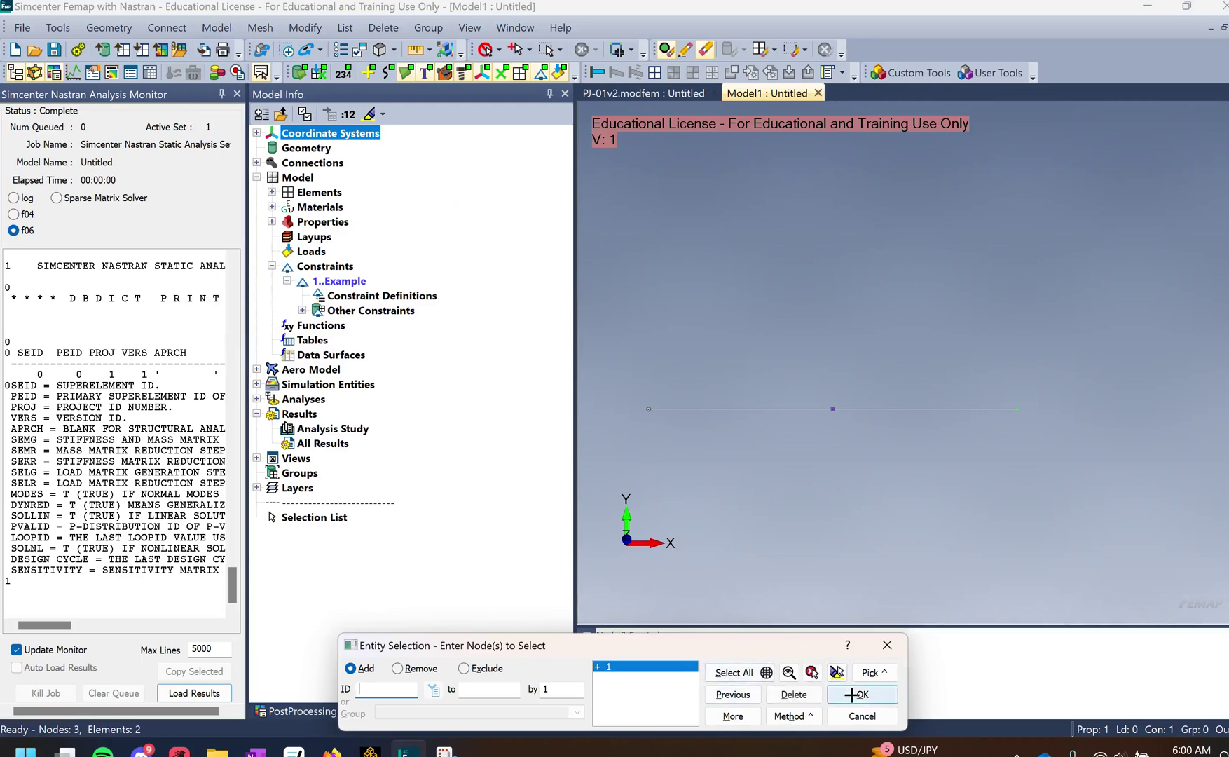
click(455, 617)
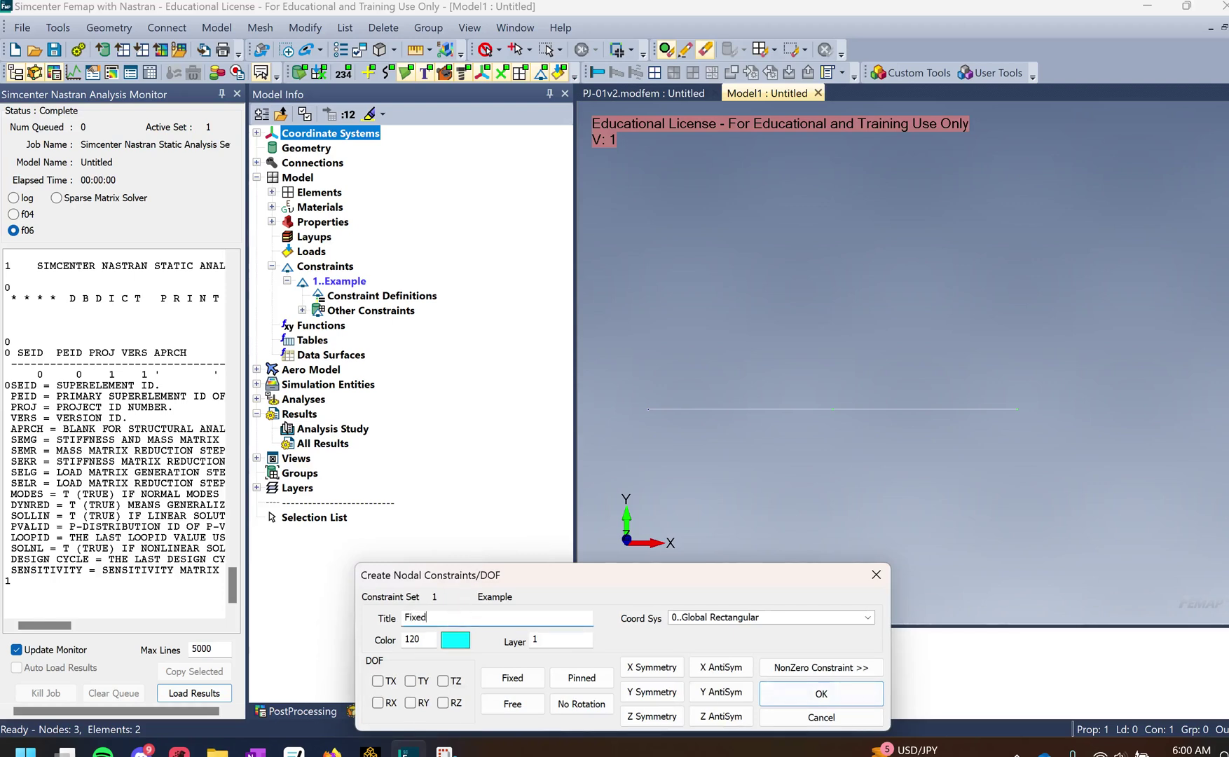
text(Fixed)
click(512, 678)
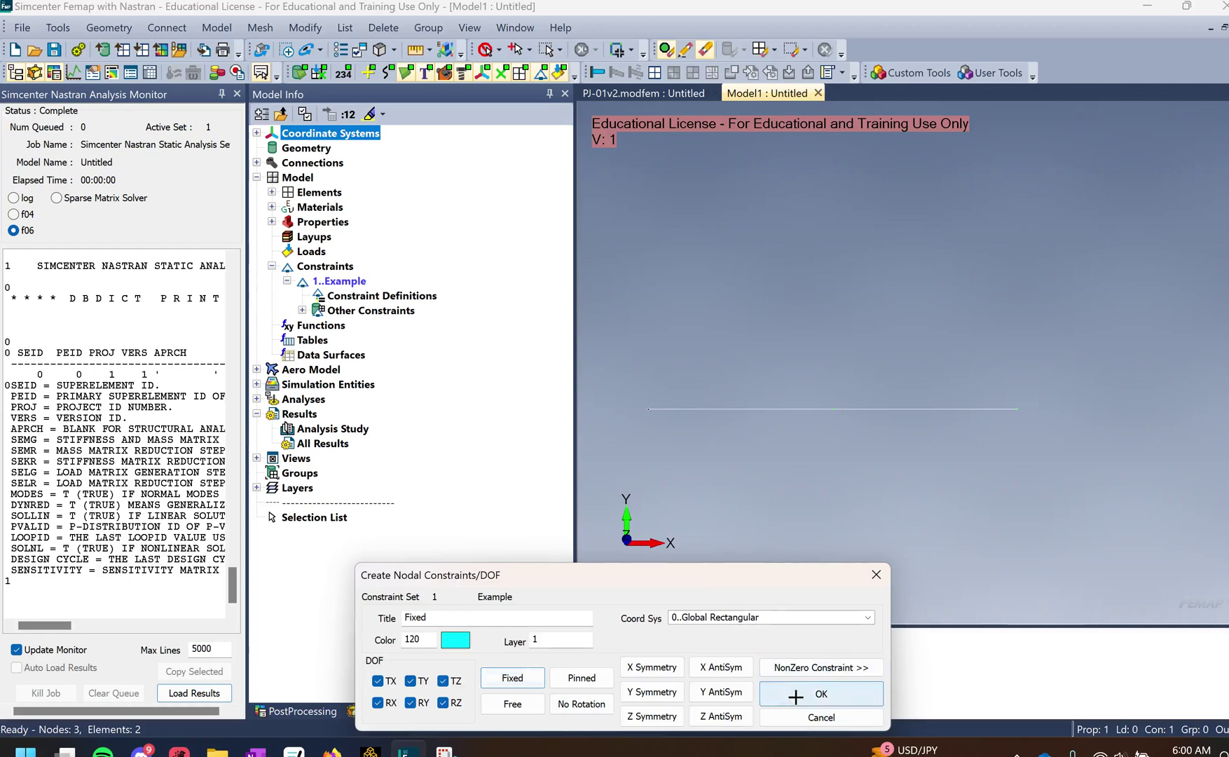
click(796, 696)
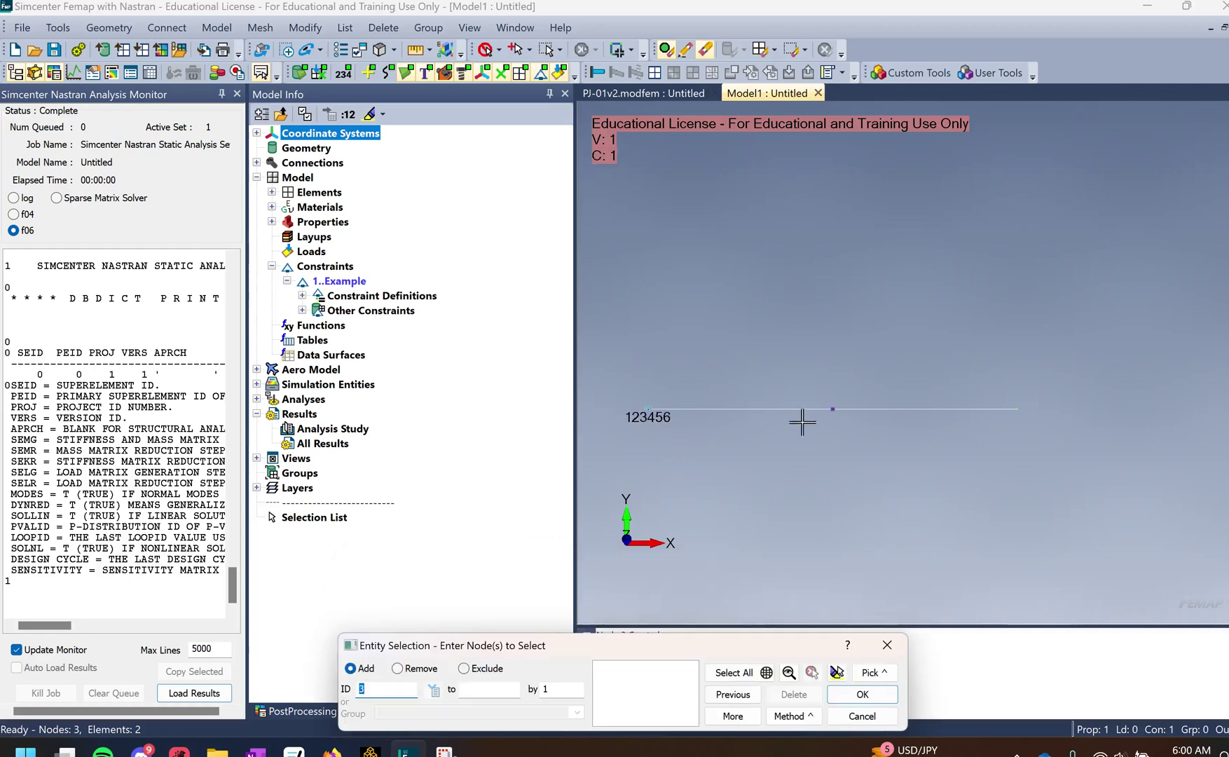
click(874, 643)
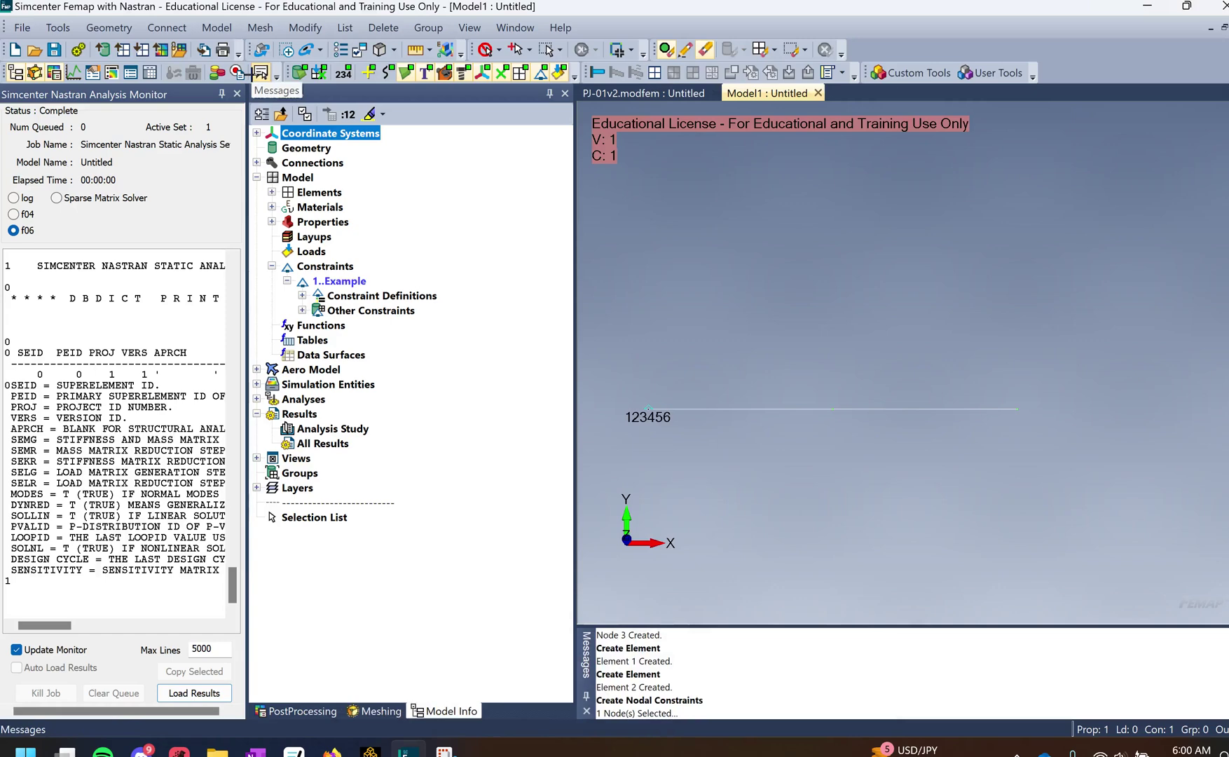
Start an elemental load in new load set Example and select both beam elements.
click(217, 27)
mouse_move(299, 167)
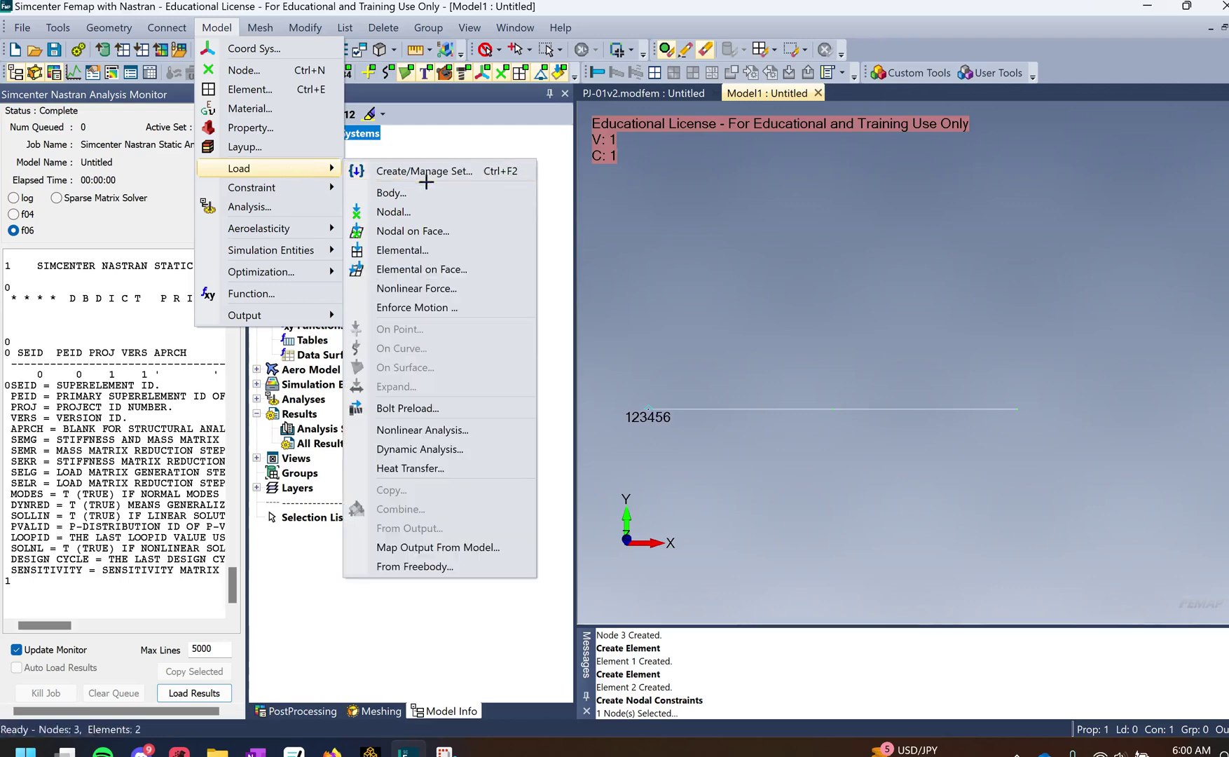
click(445, 256)
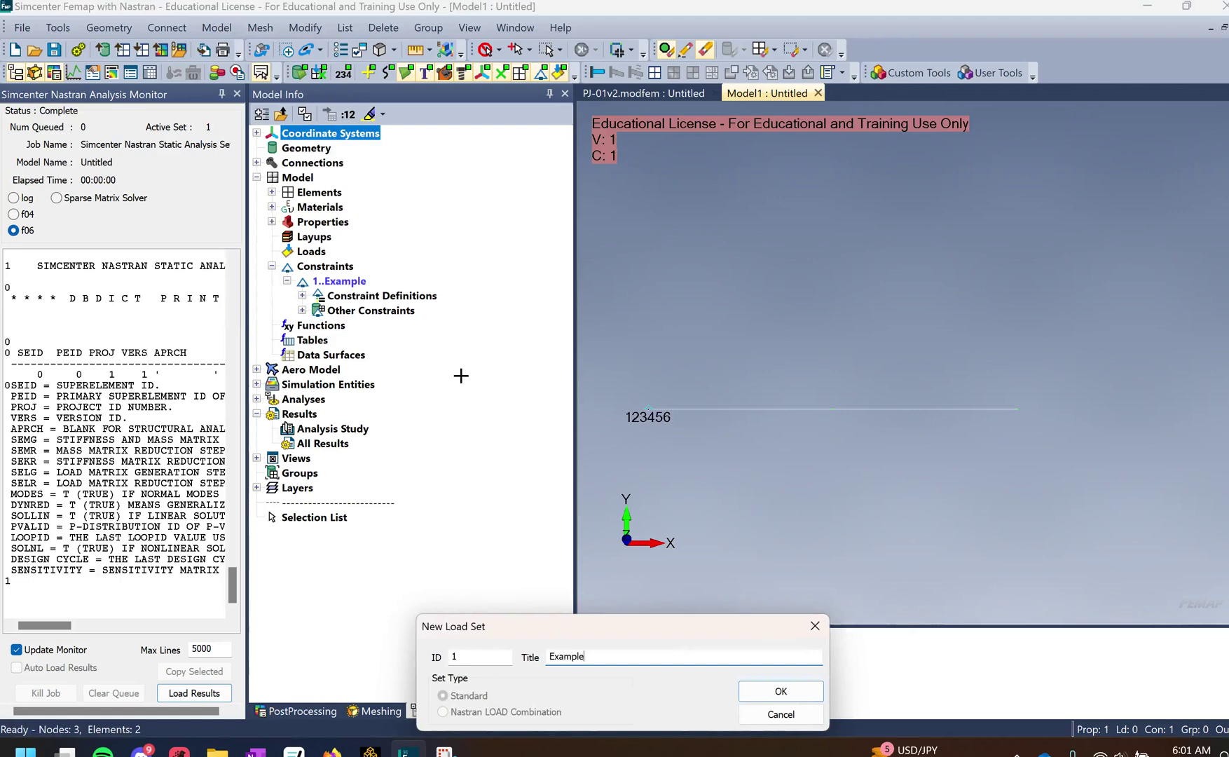
key(Return)
click(715, 409)
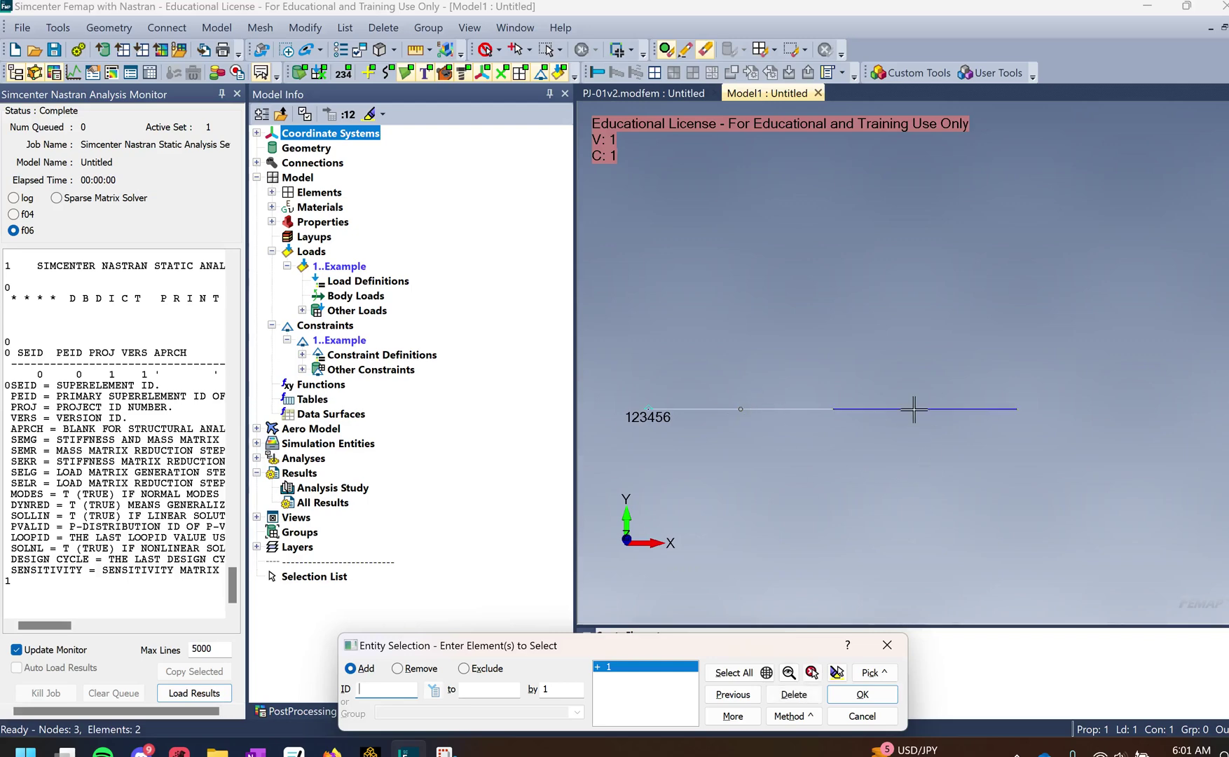
Define a distributed load titled Distributed with -100 at End A and End B.
click(862, 693)
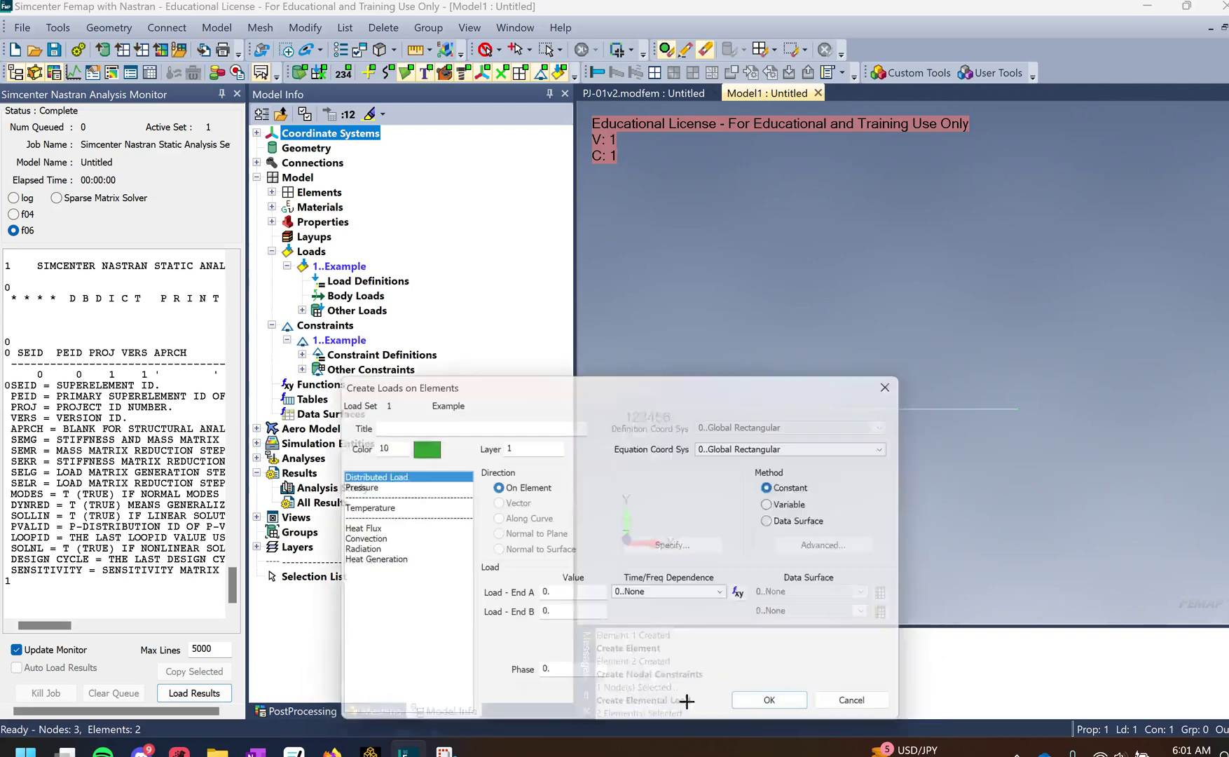
text(Di)
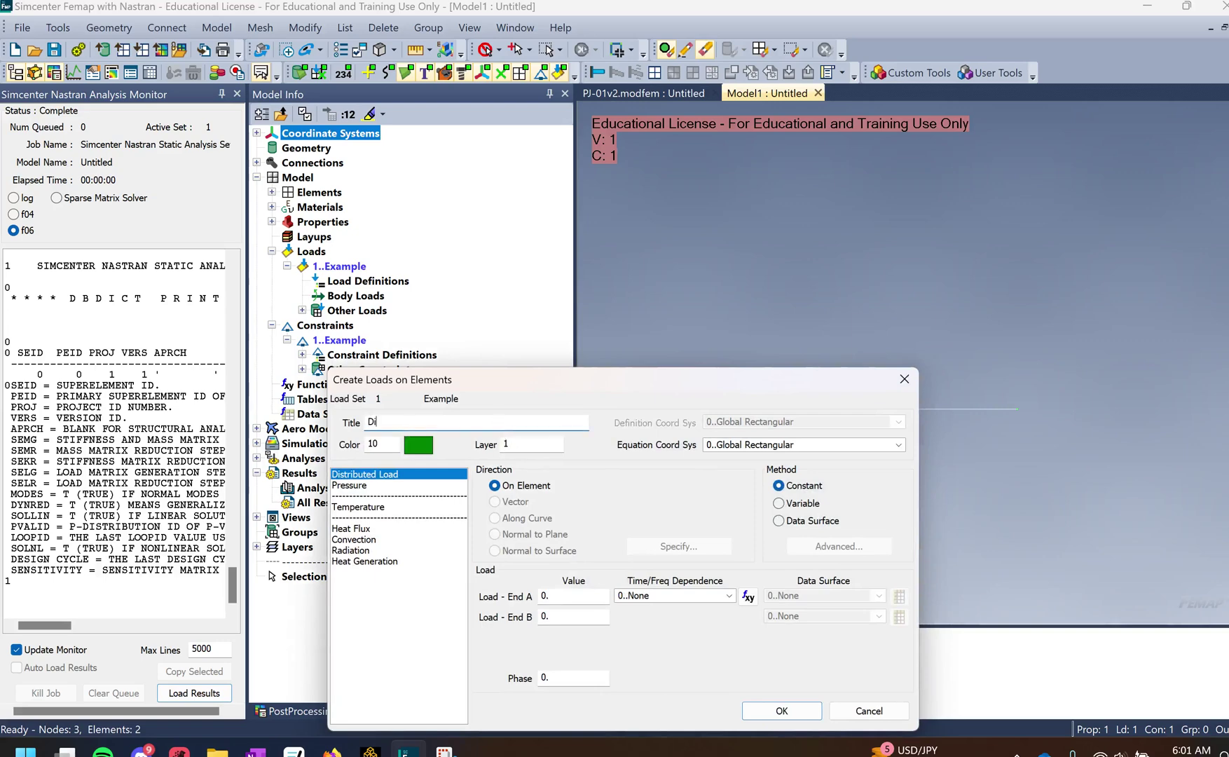
text(stributed)
click(400, 475)
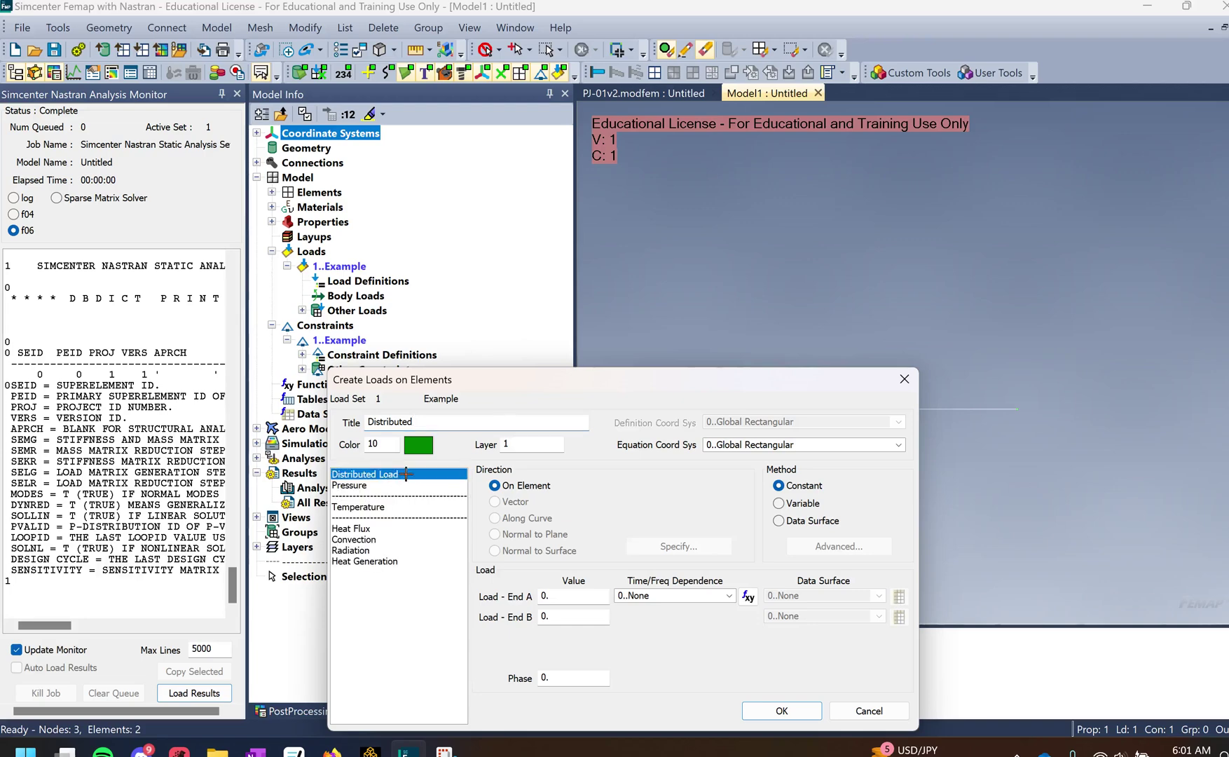
click(583, 597)
text(-100)
click(557, 615)
text(-10)
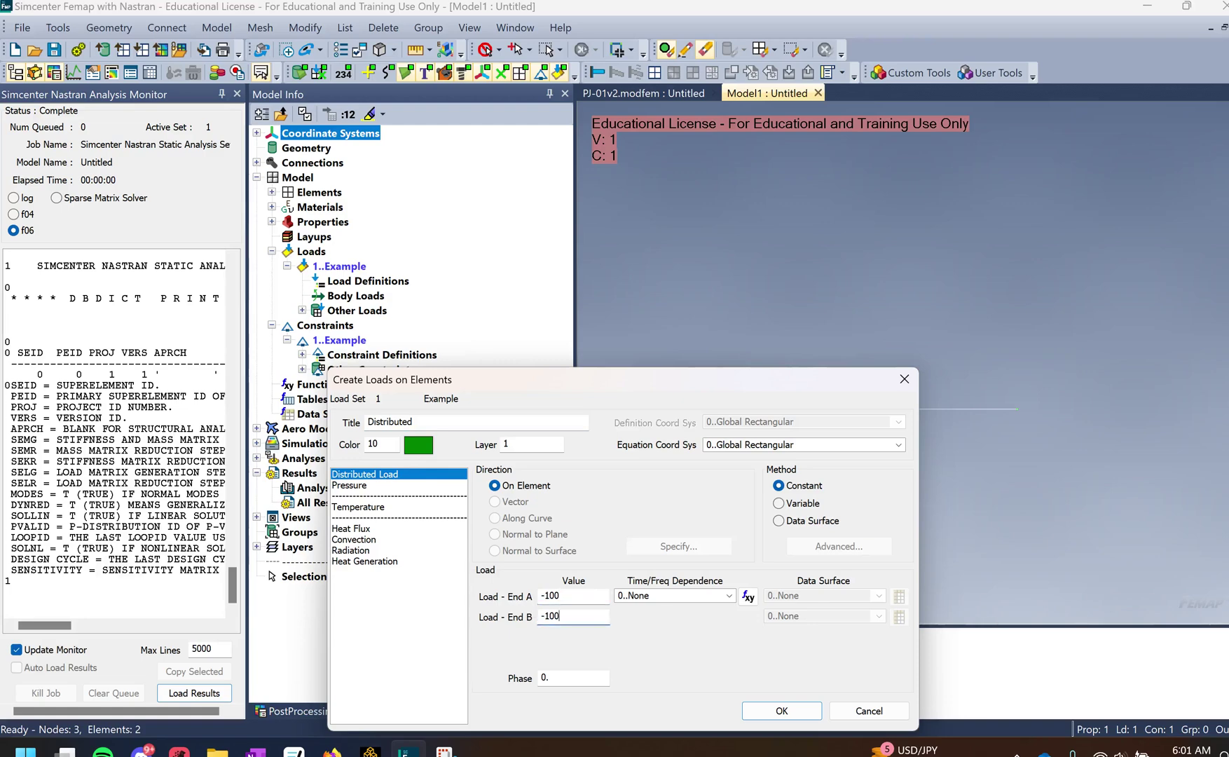
click(803, 712)
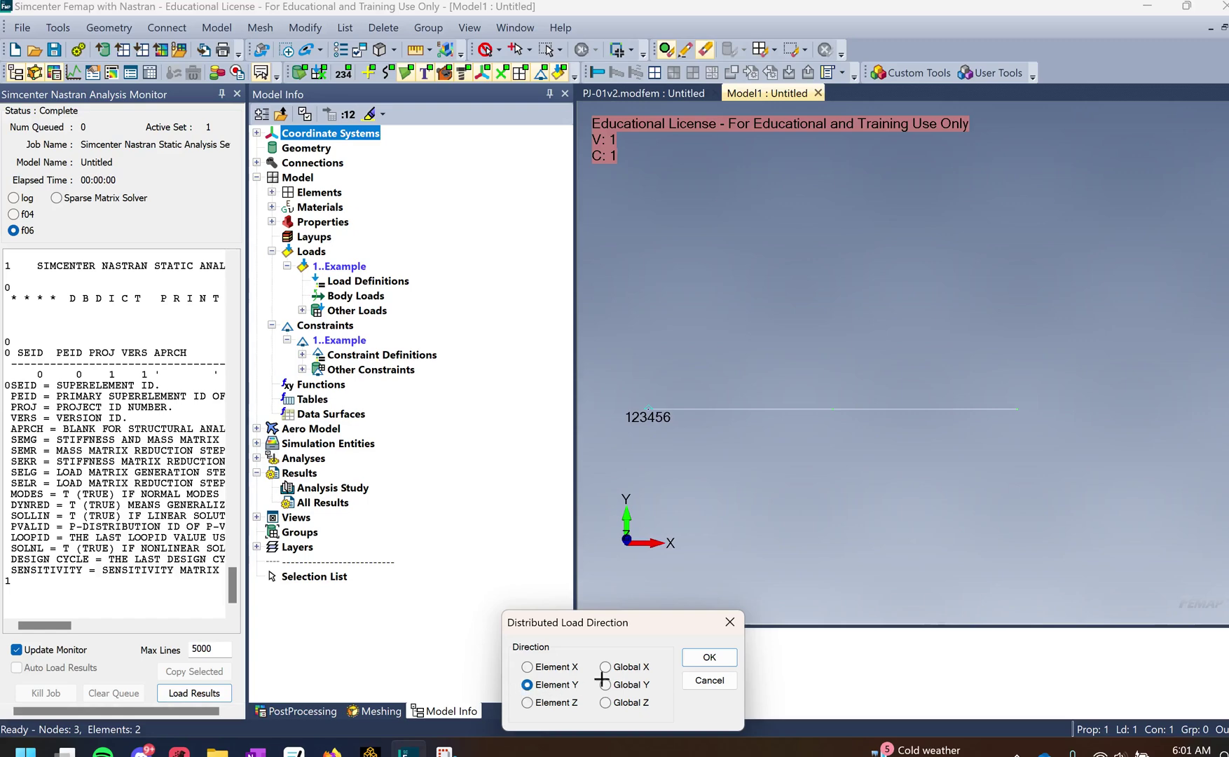
Apply the load in element Y direction, then check it in 3-D and return to front view.
click(710, 657)
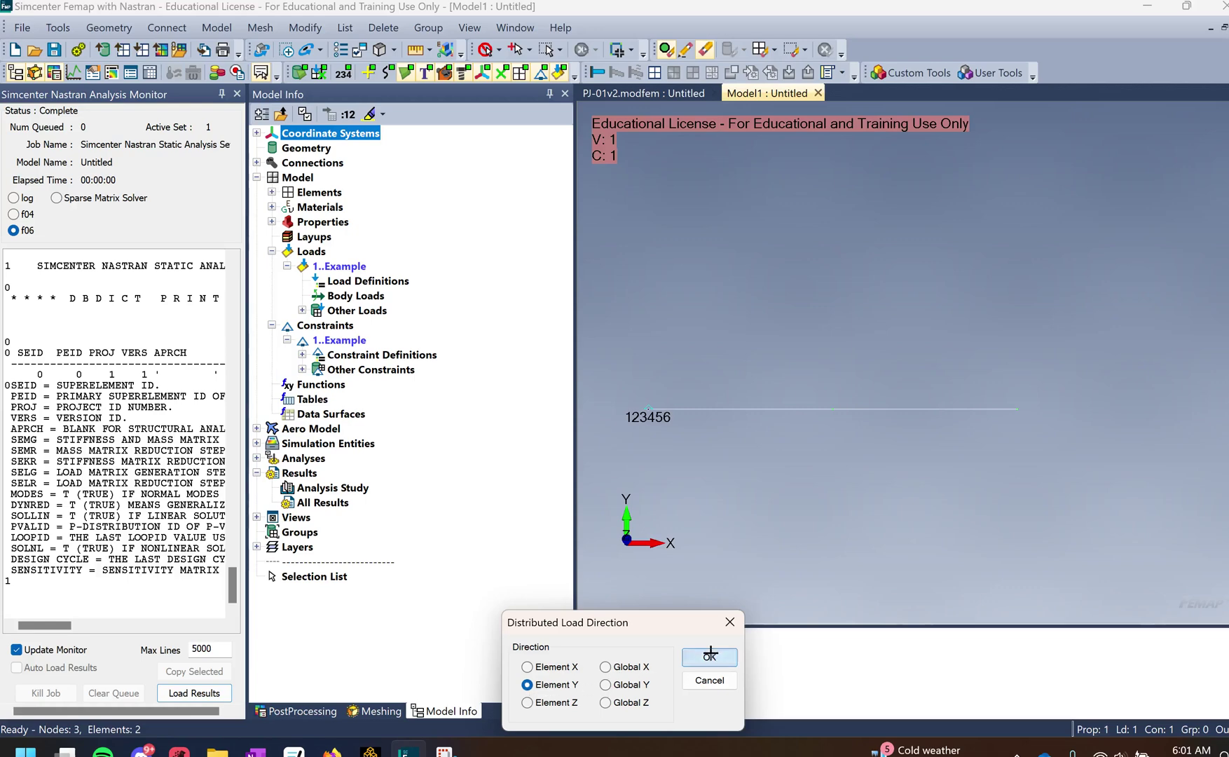
click(896, 643)
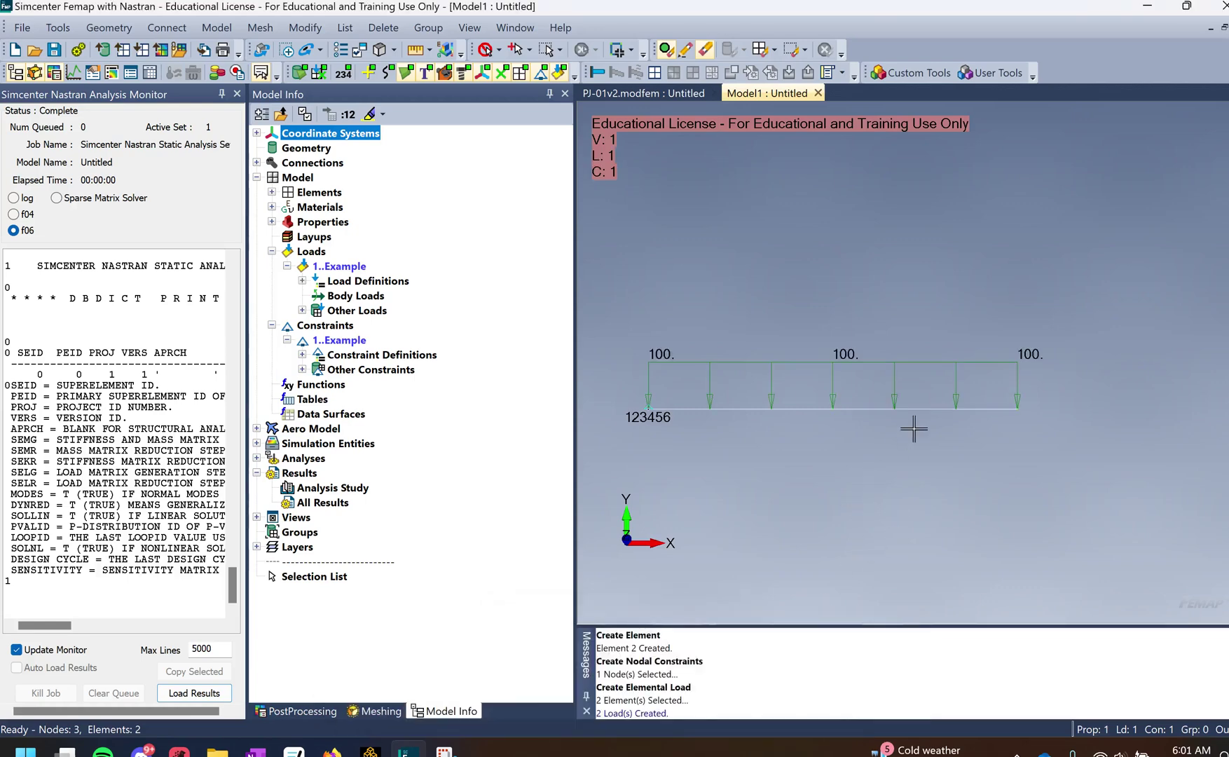
middle_drag(913, 429, 841, 555)
key(ctrl+q)
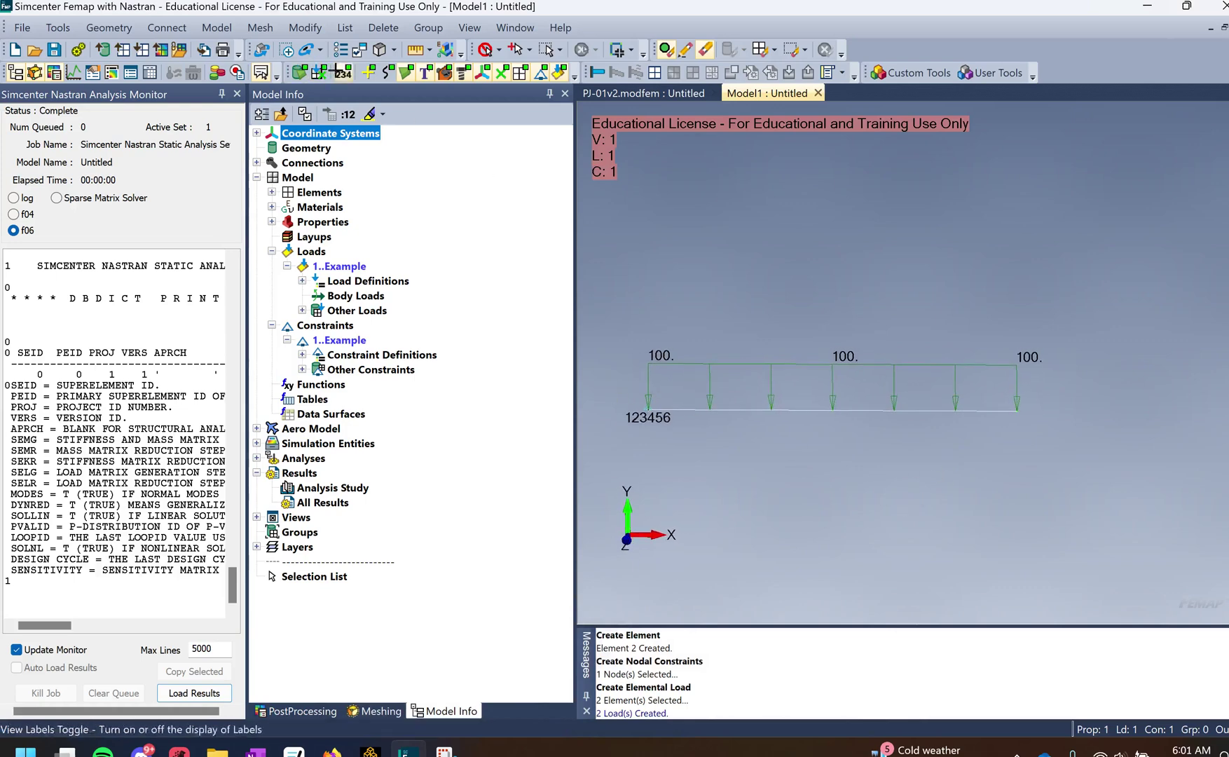
Delete the existing analysis set and start a new one.
click(217, 27)
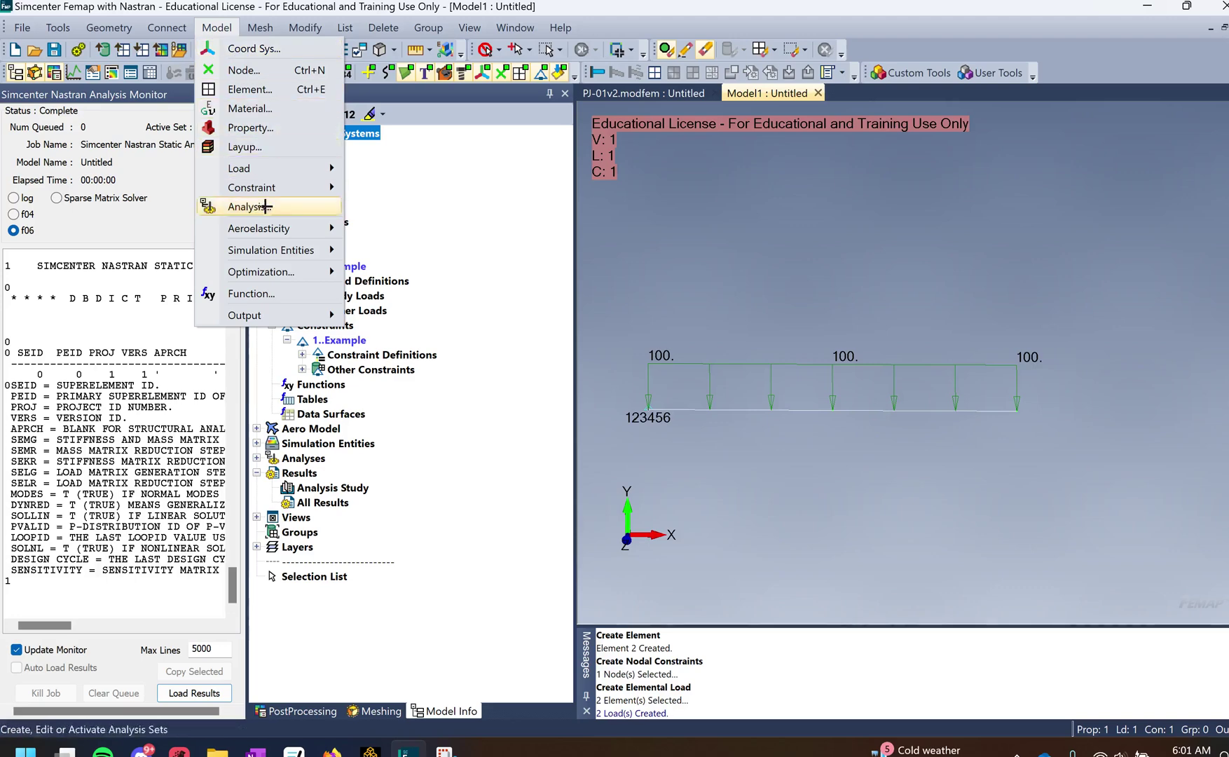
click(308, 206)
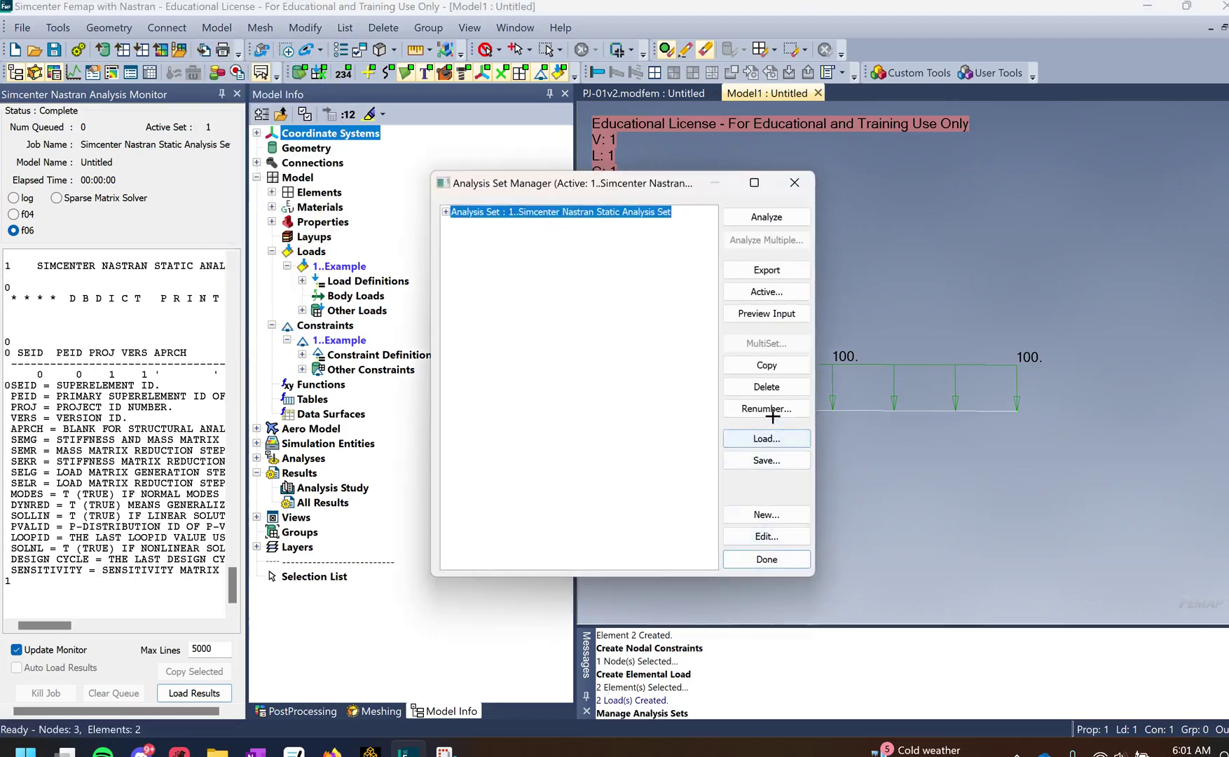
click(767, 386)
click(641, 687)
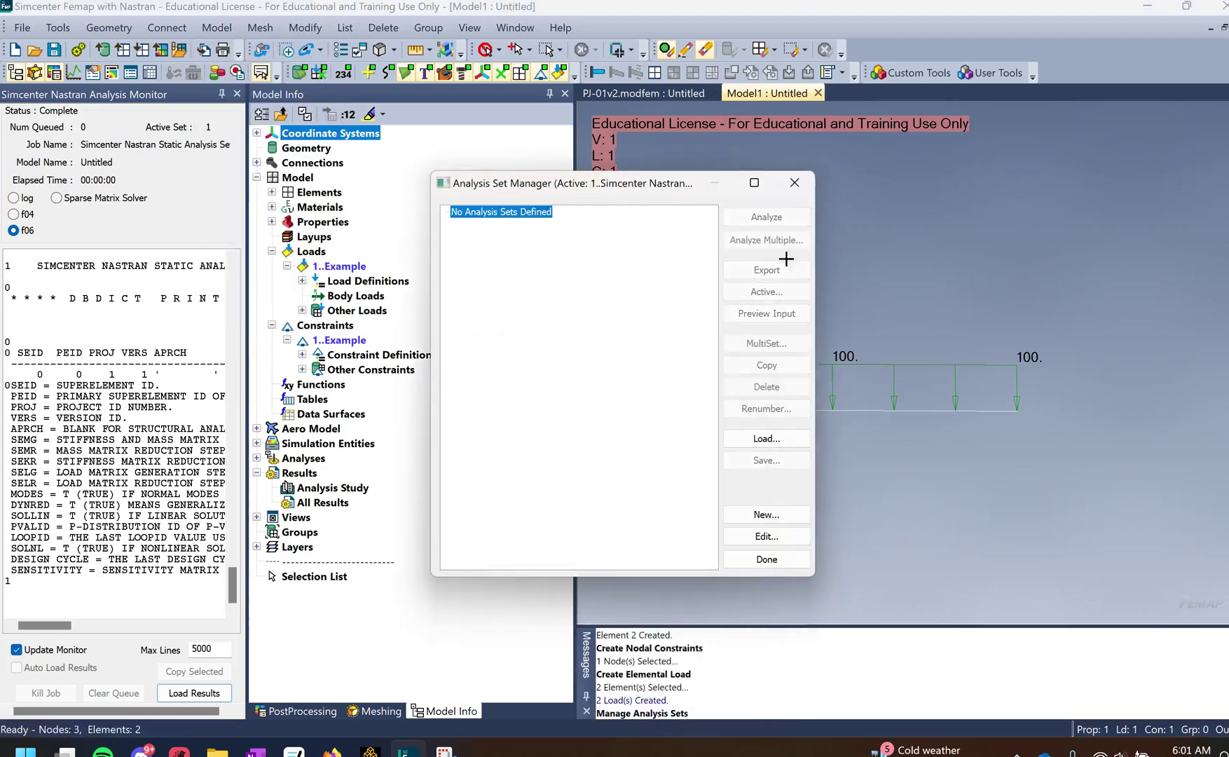
click(766, 515)
drag(677, 526, 555, 458)
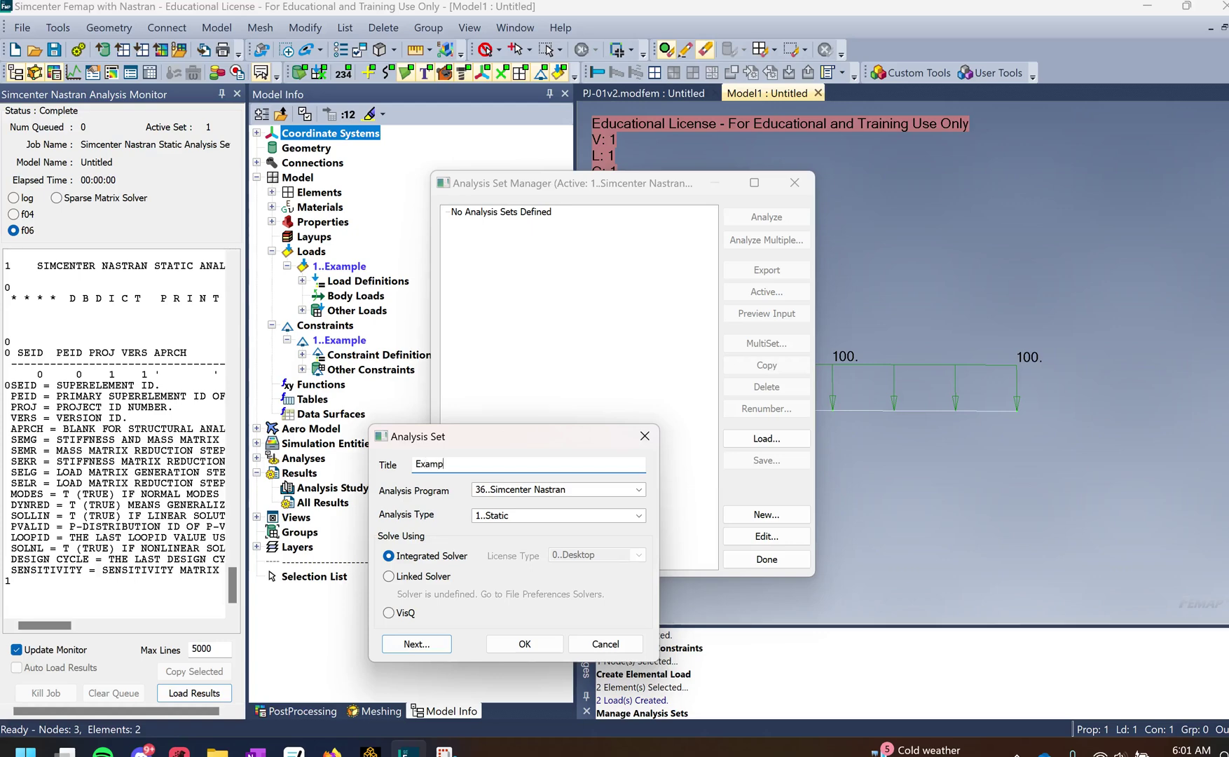
Step through the solver options to Master Requests and enter the label Hi people.
click(417, 645)
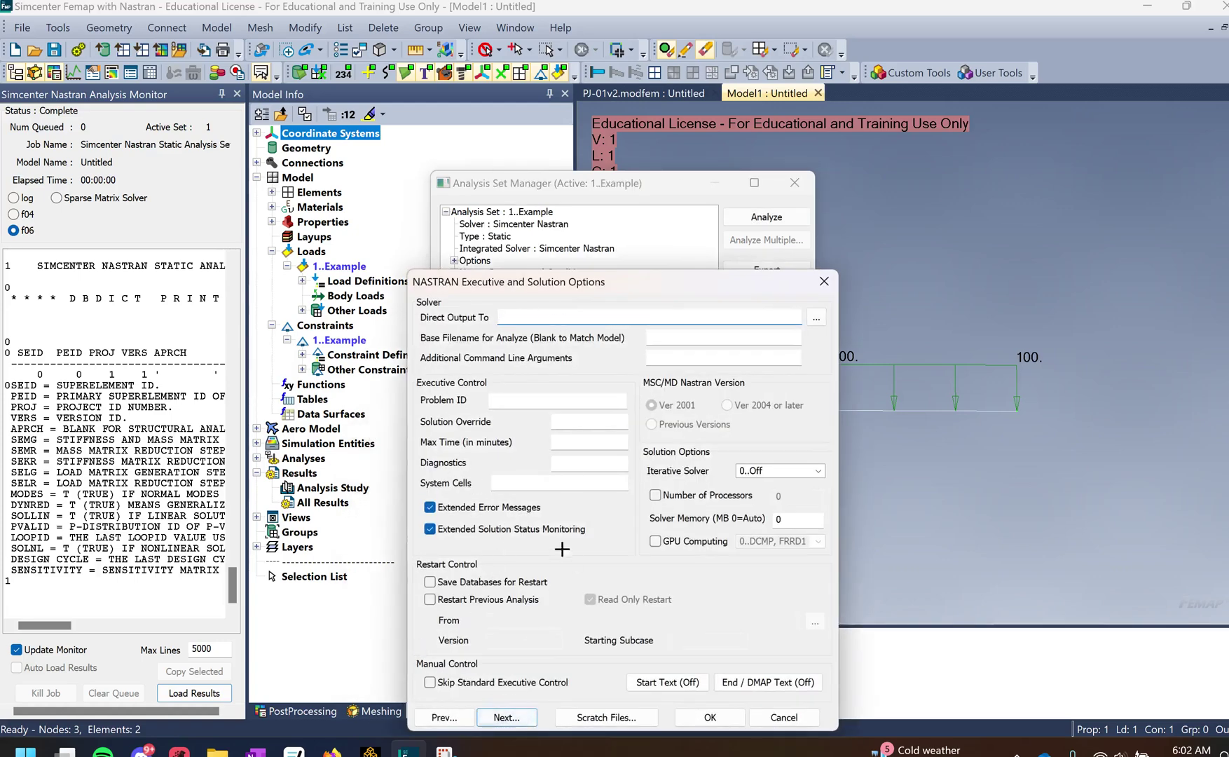
click(524, 720)
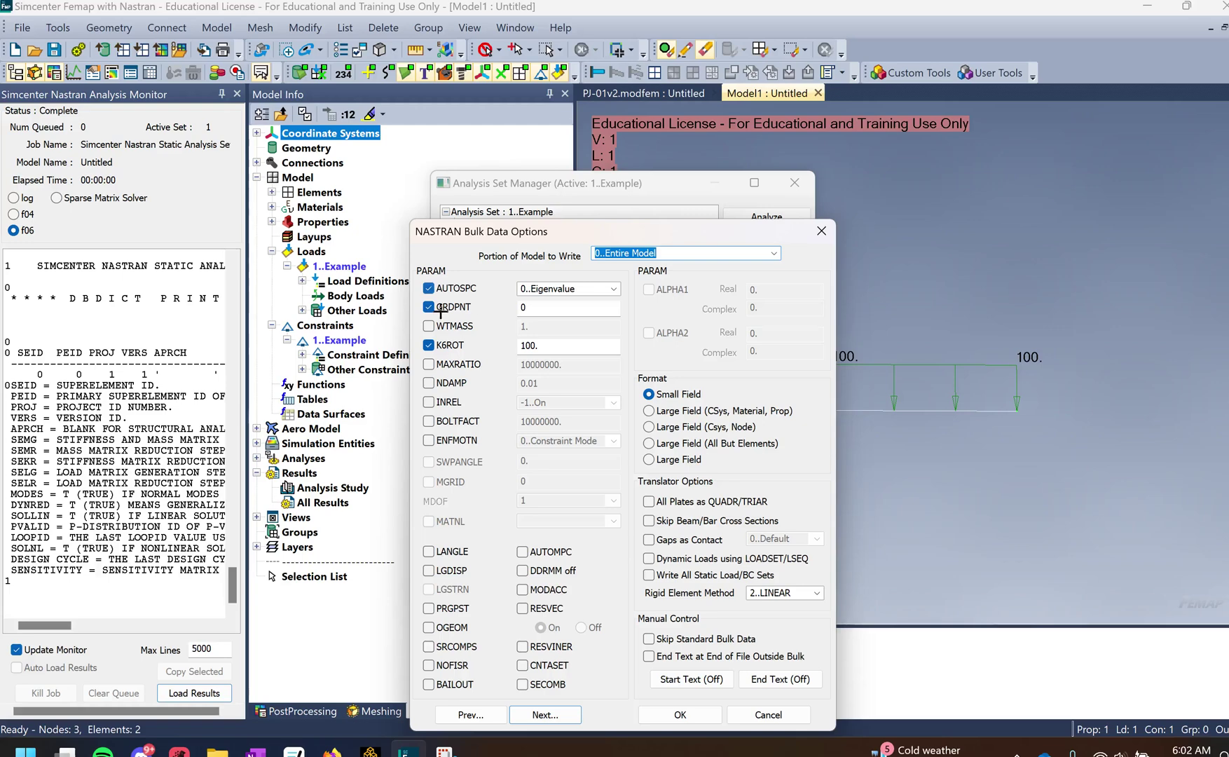
click(559, 715)
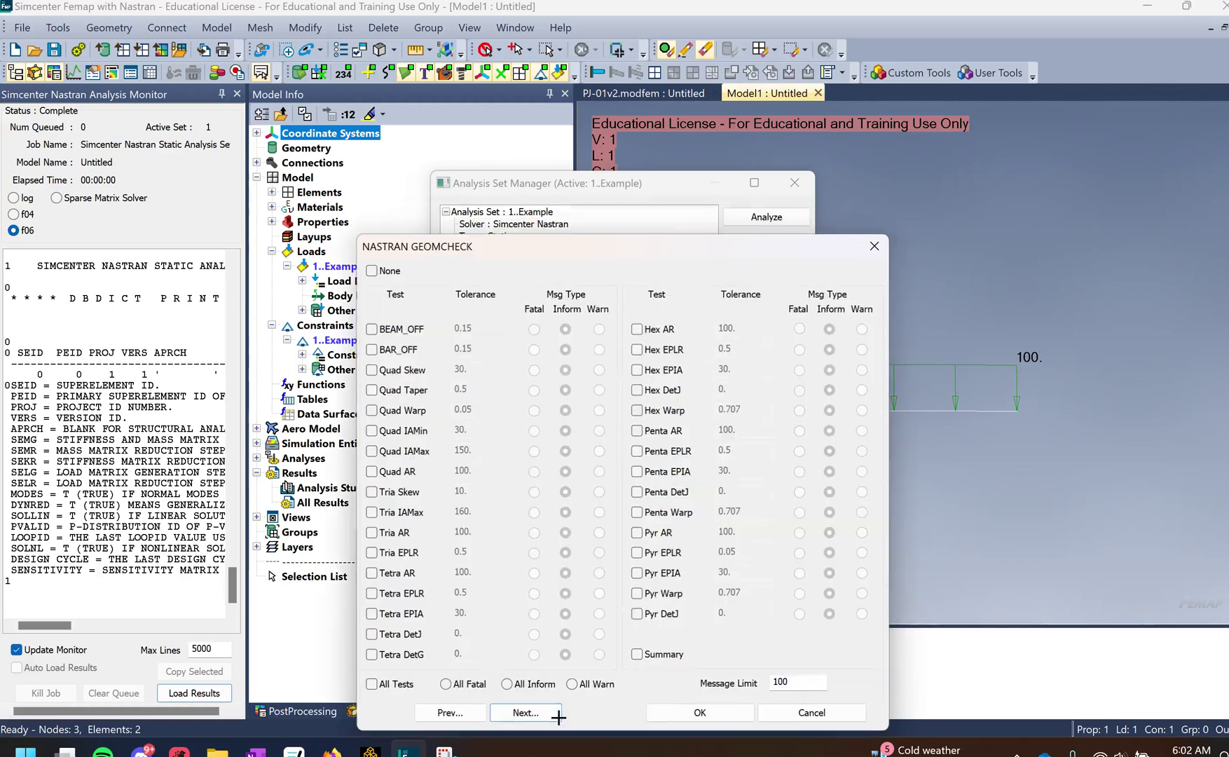
click(522, 713)
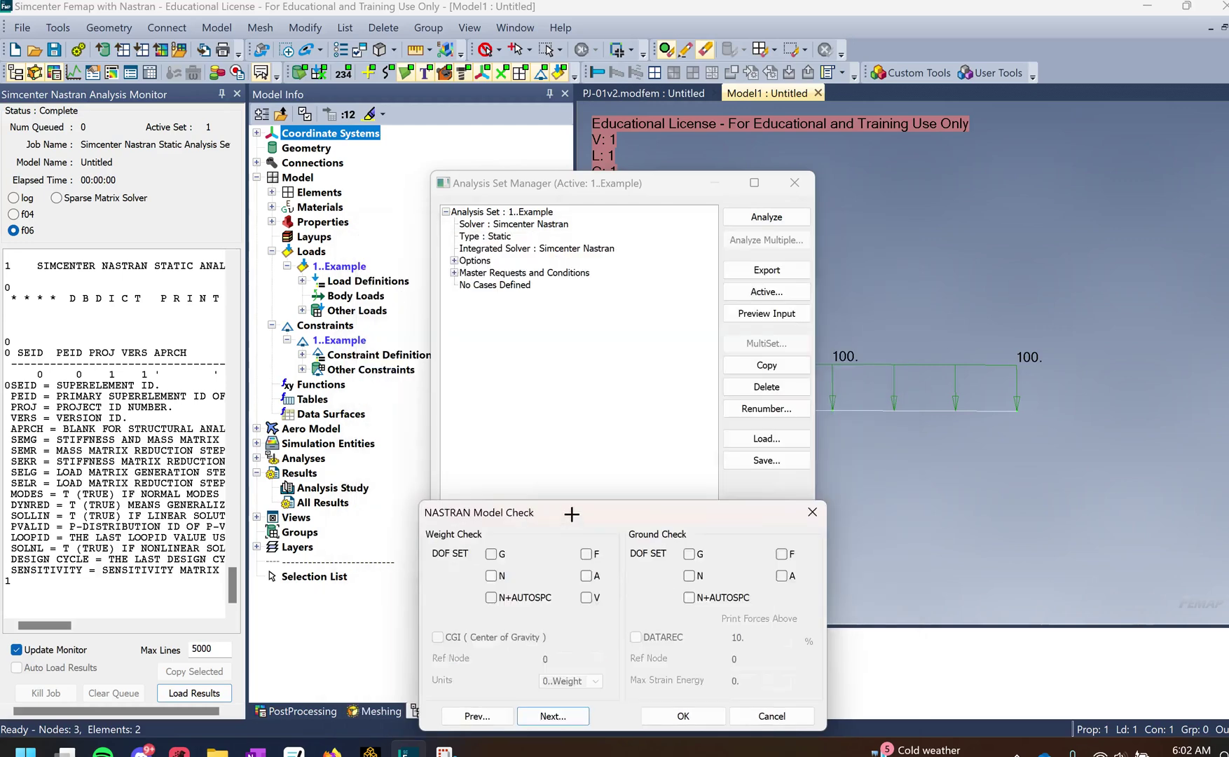
click(448, 672)
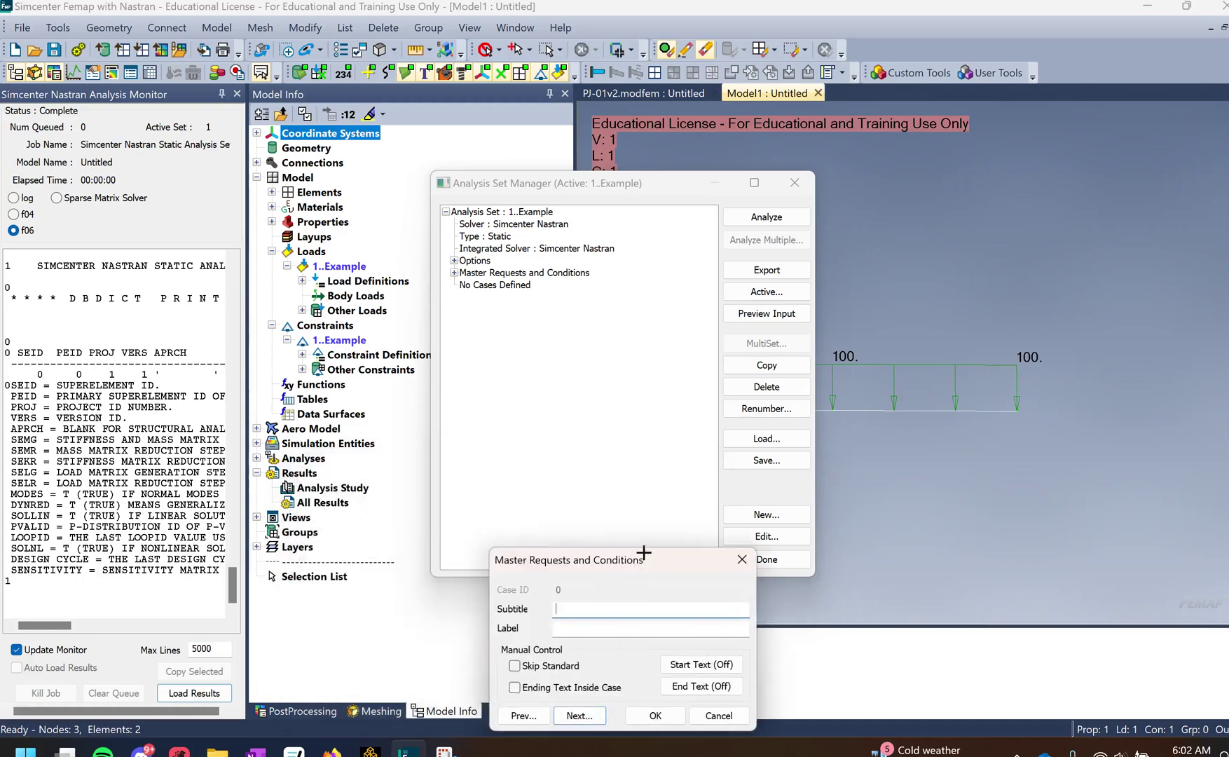
drag(636, 559, 449, 491)
click(442, 562)
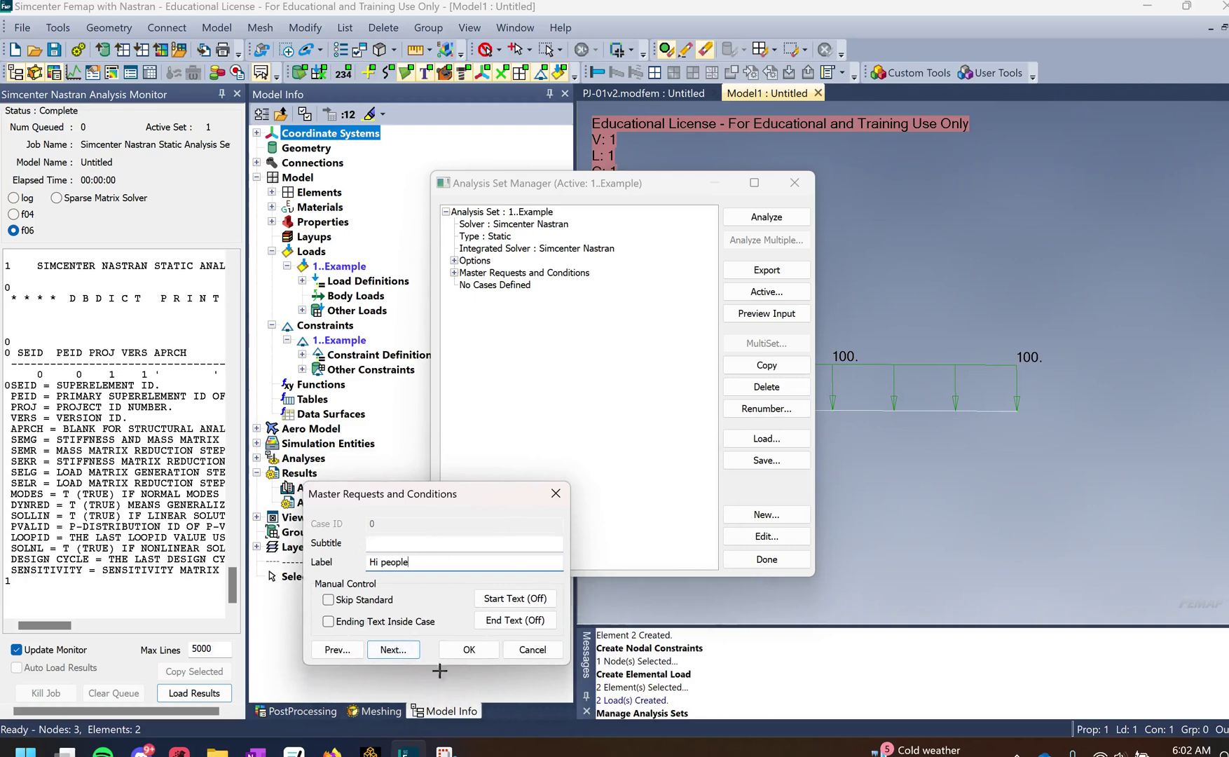
click(393, 649)
Set constraints and loads to 1..Example for the analysis.
drag(634, 333, 344, 315)
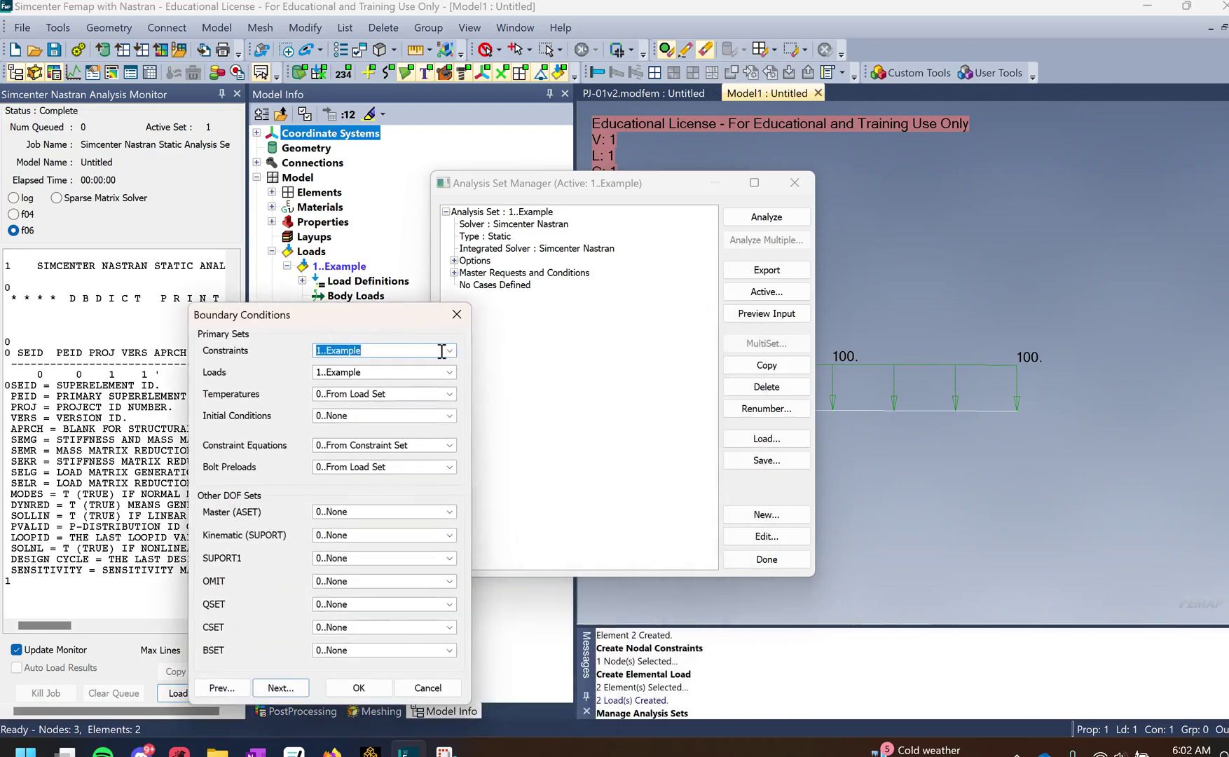
click(450, 350)
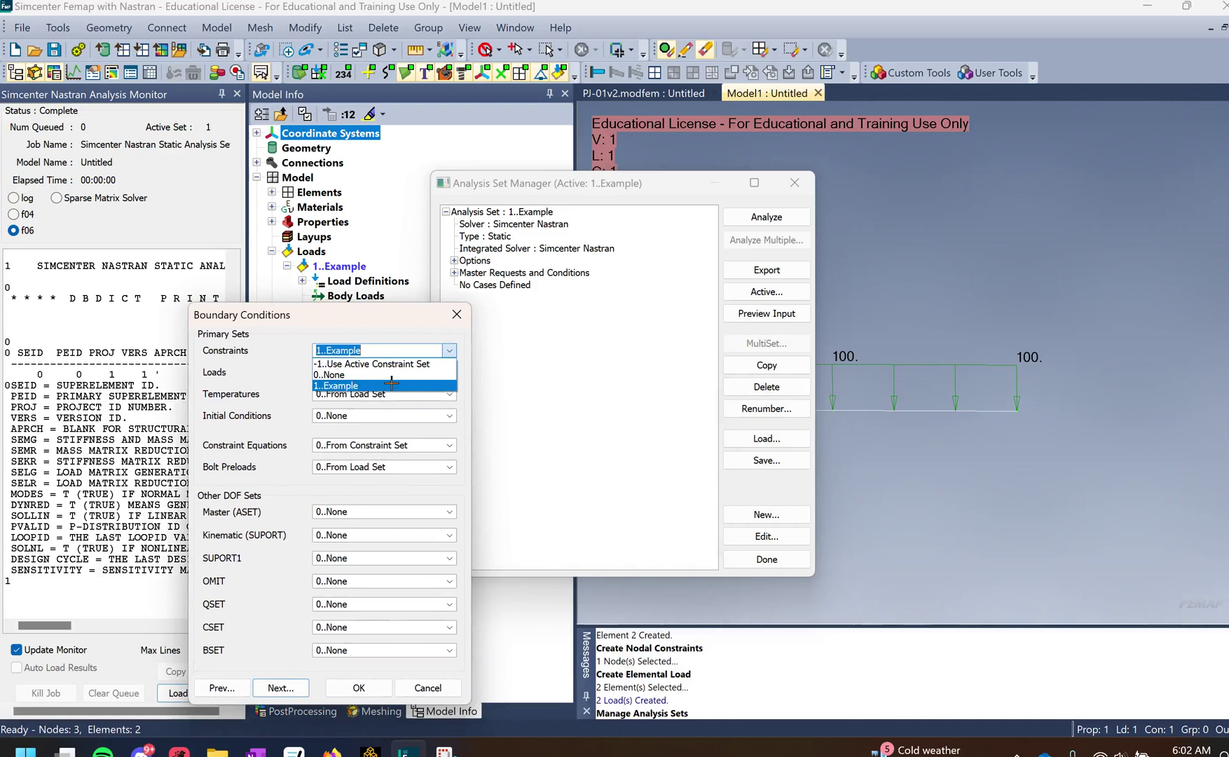
click(391, 385)
click(454, 372)
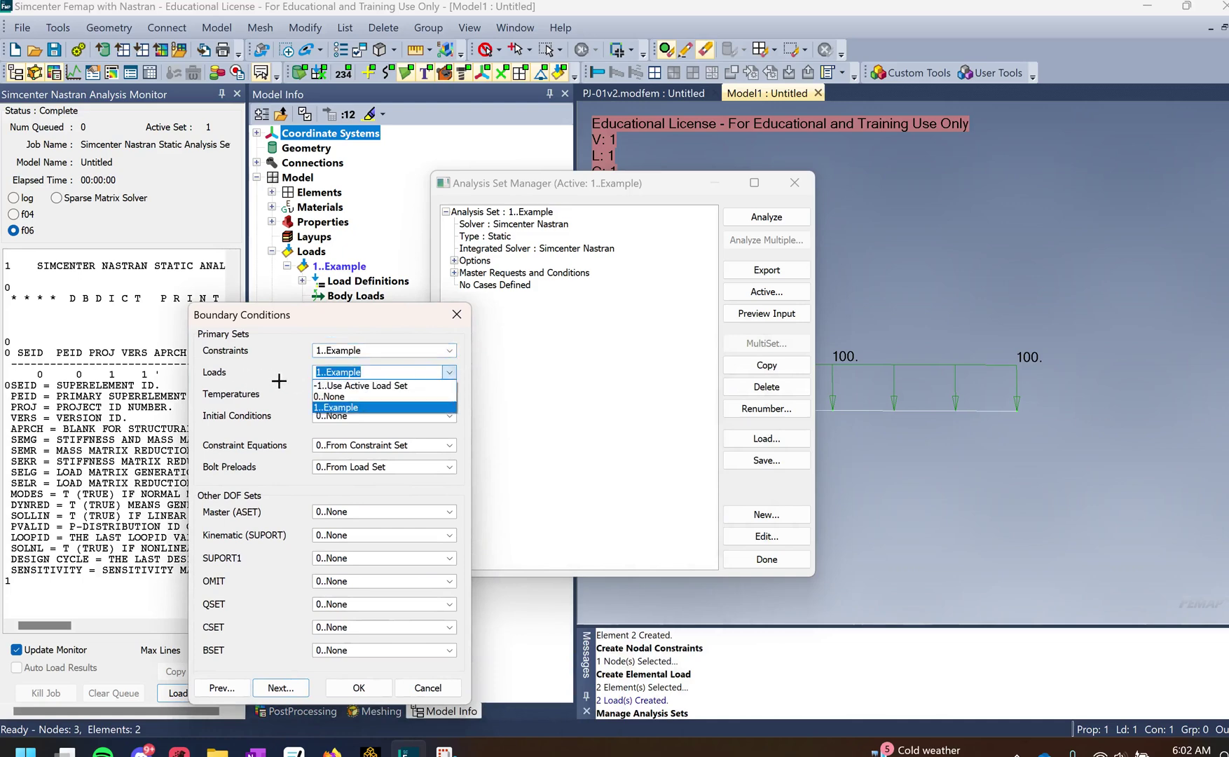
click(349, 405)
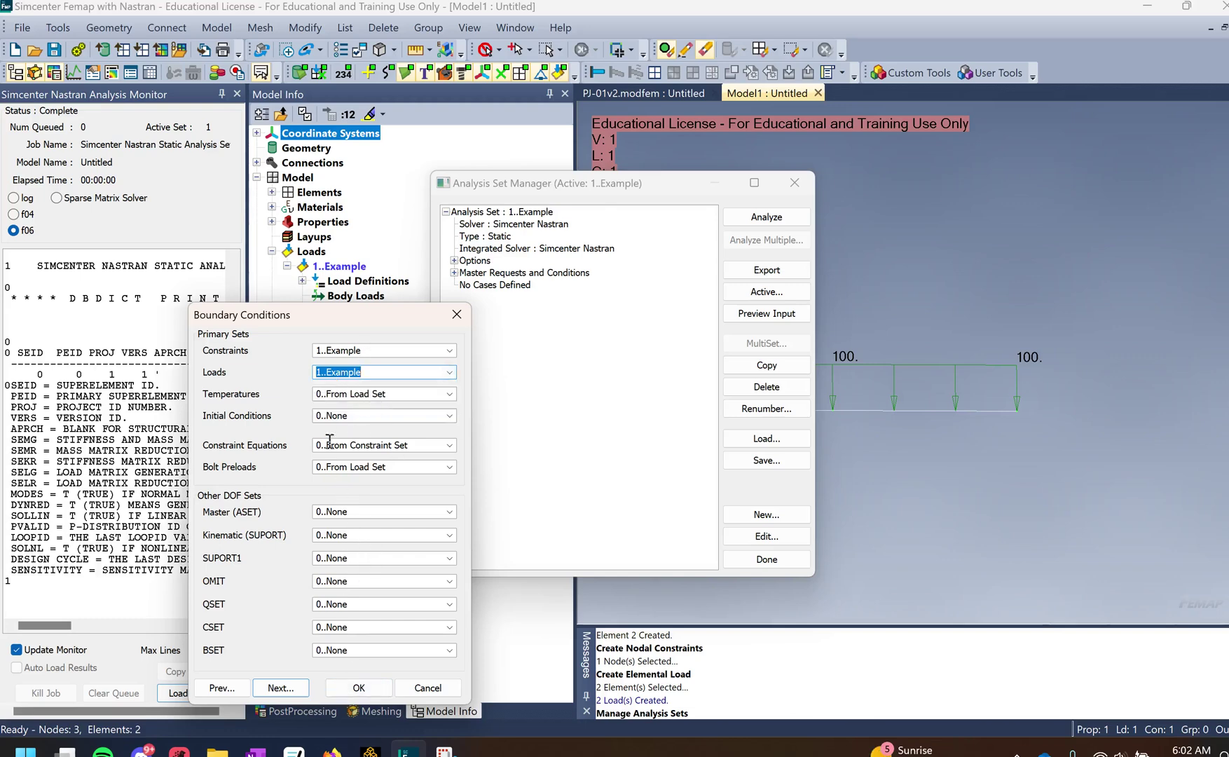
click(303, 690)
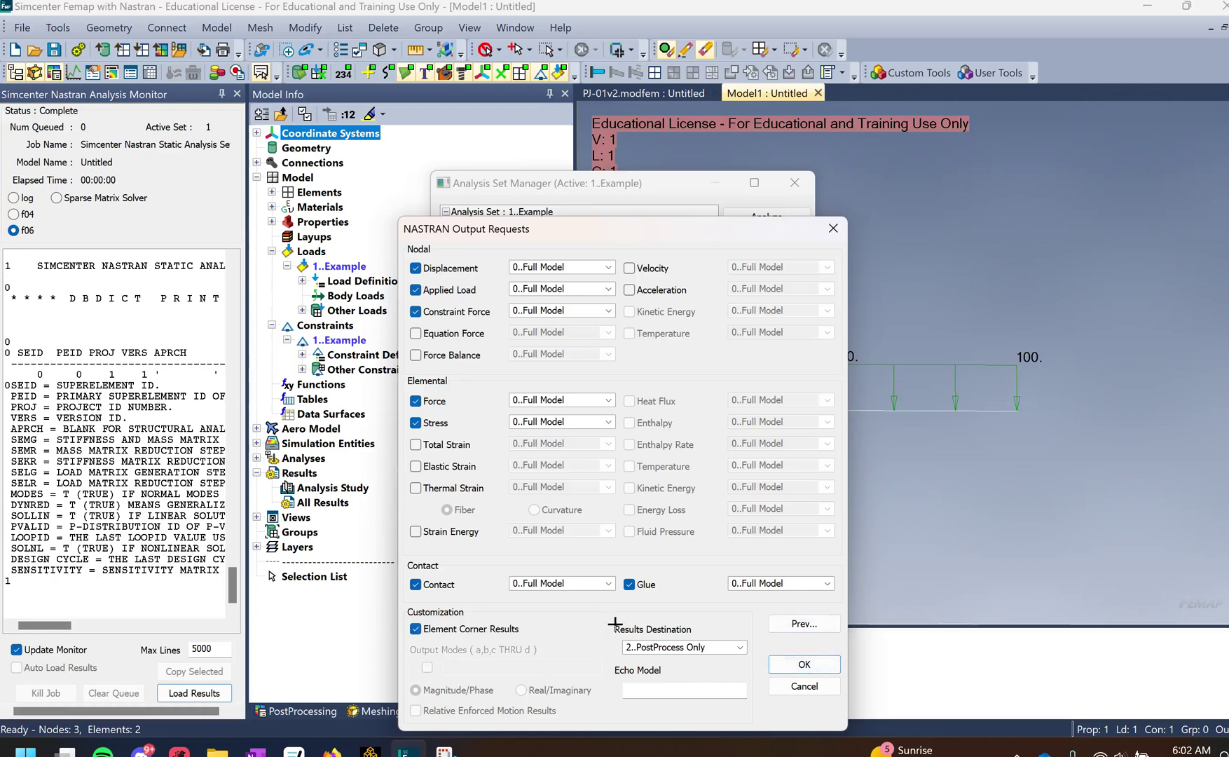
Set the results destination to 3..Print and PostProcess and accept the output requests.
click(733, 647)
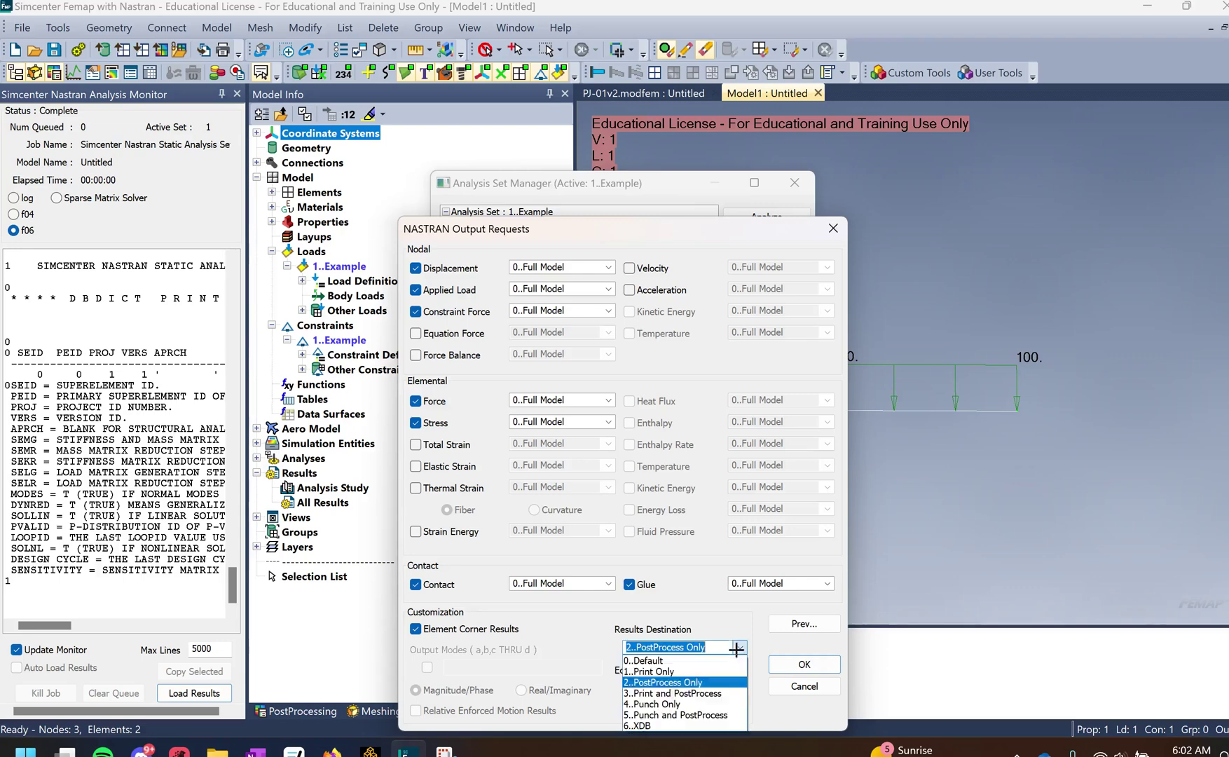
click(709, 693)
click(805, 664)
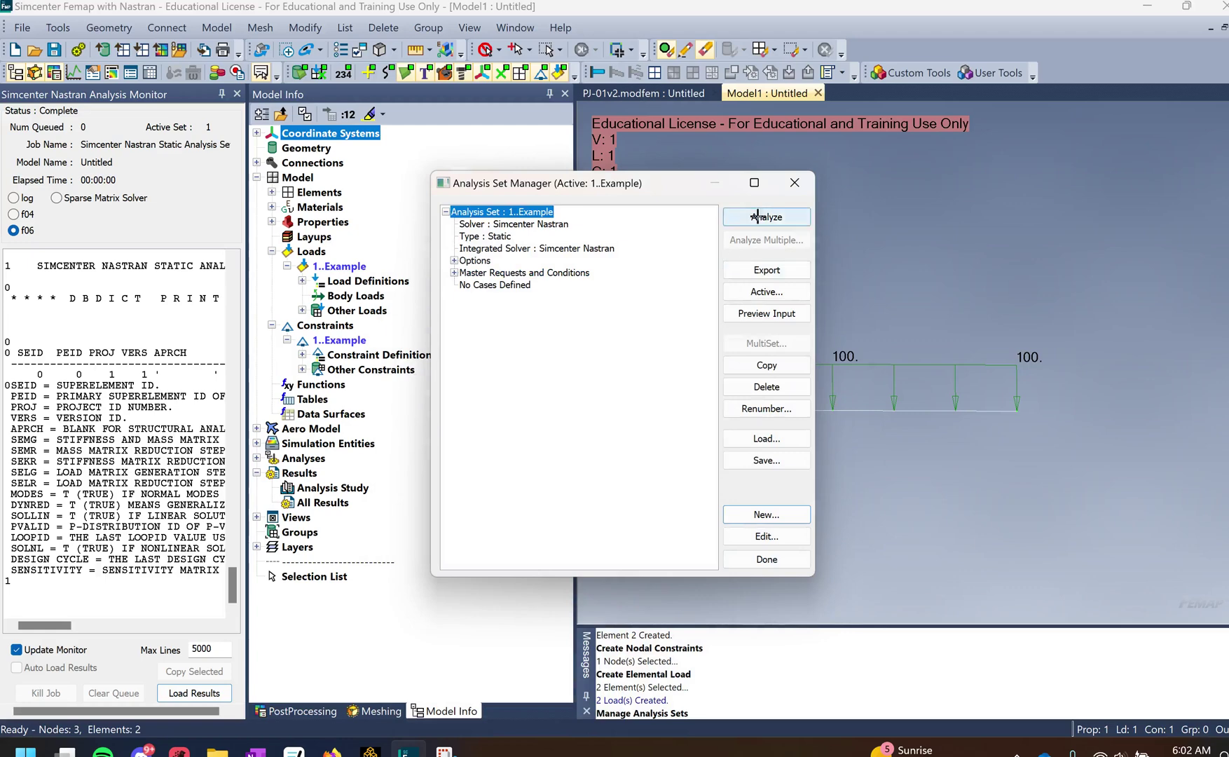
Run the Nastran analysis, view the f06 output and load the results.
click(757, 217)
click(14, 230)
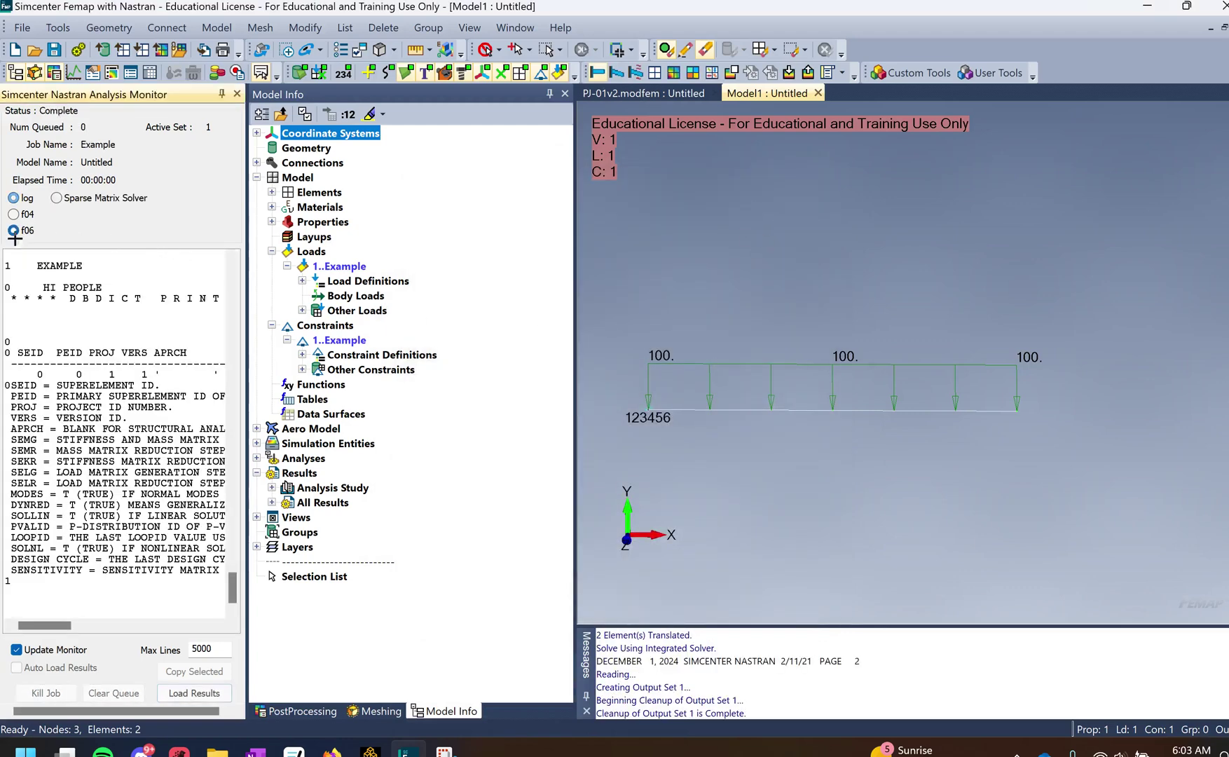
click(20, 233)
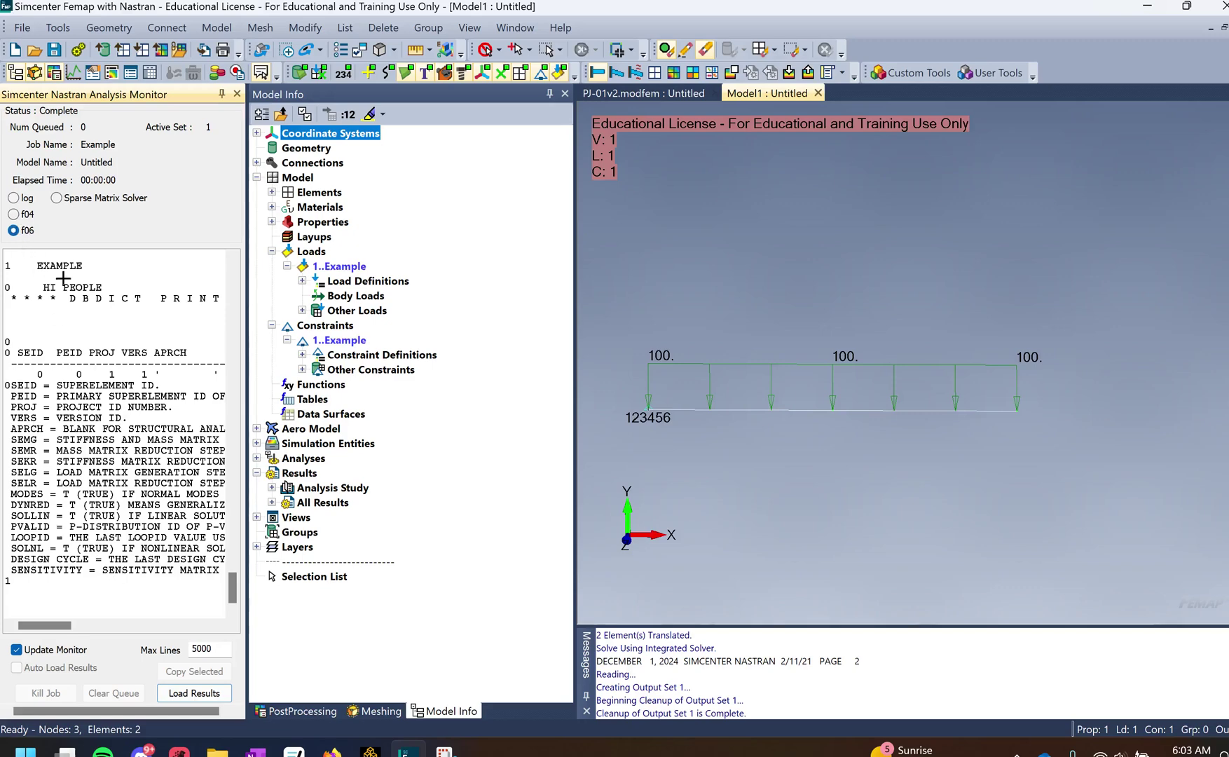
click(207, 693)
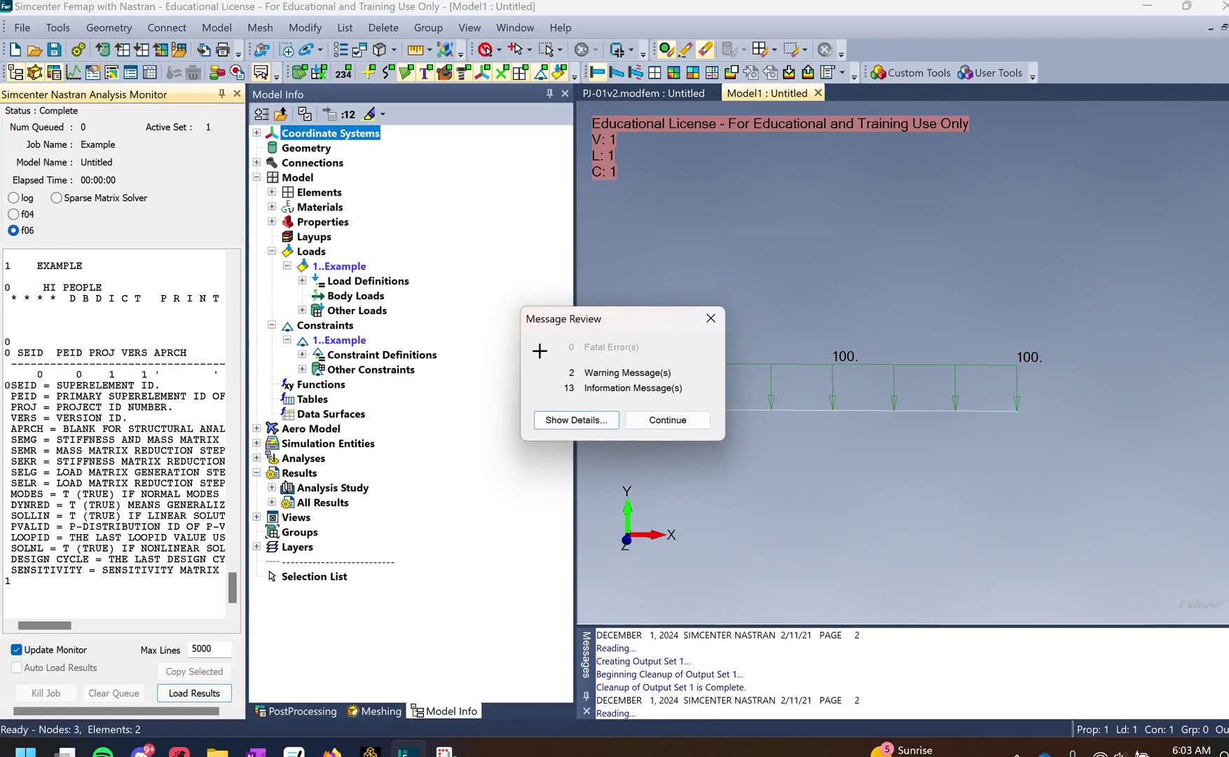
click(665, 420)
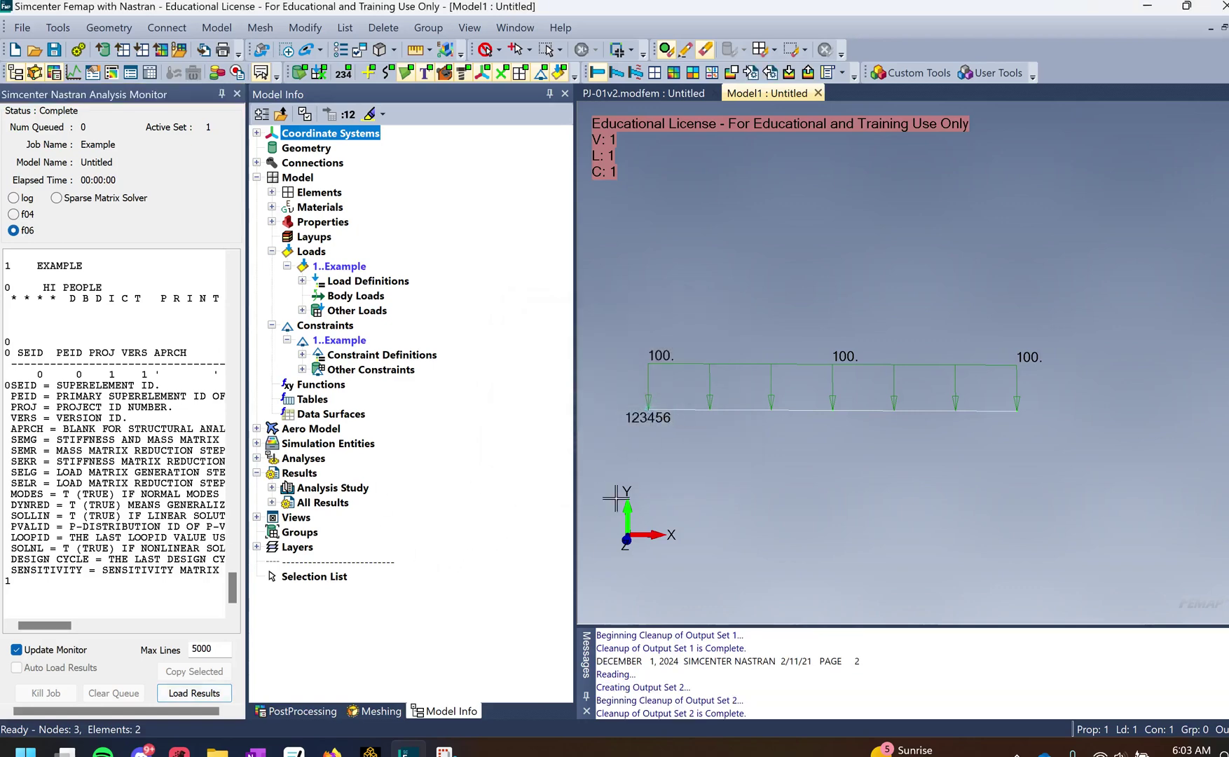
Try a deformed-shape view and dismiss the no-data-for-postprocessing error.
click(617, 73)
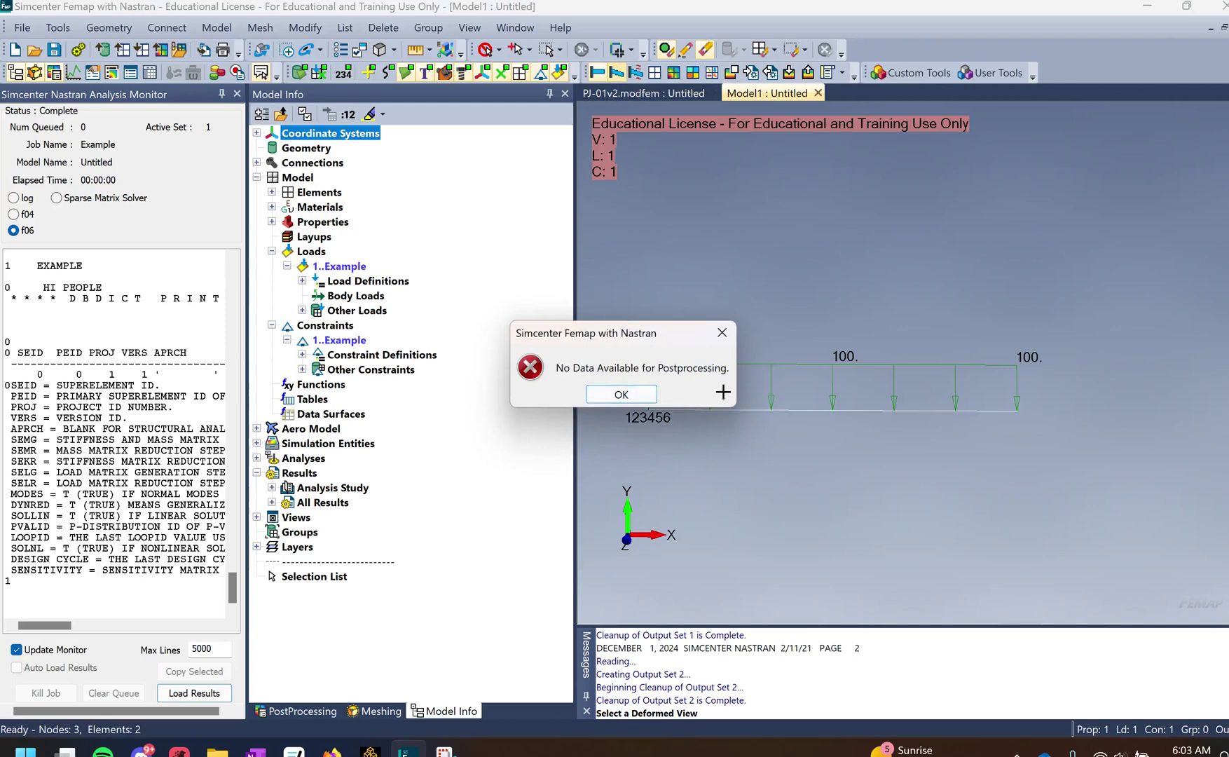
click(621, 395)
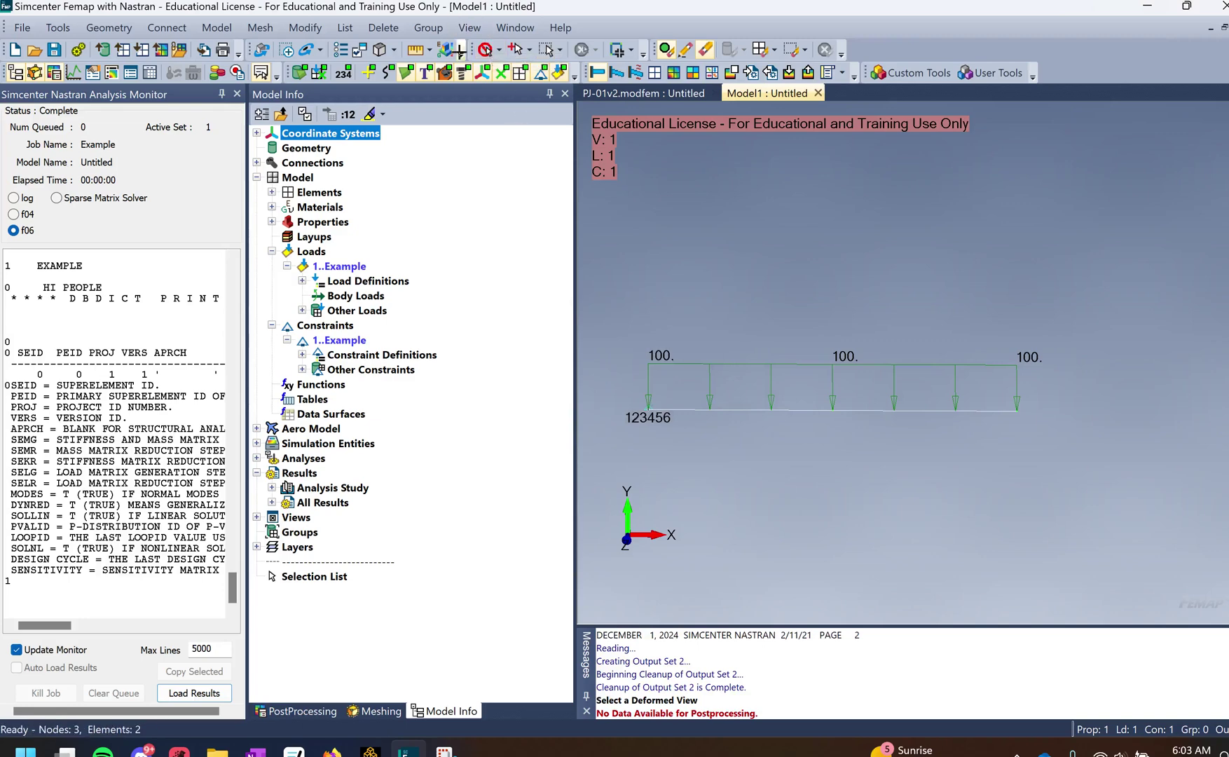
click(468, 28)
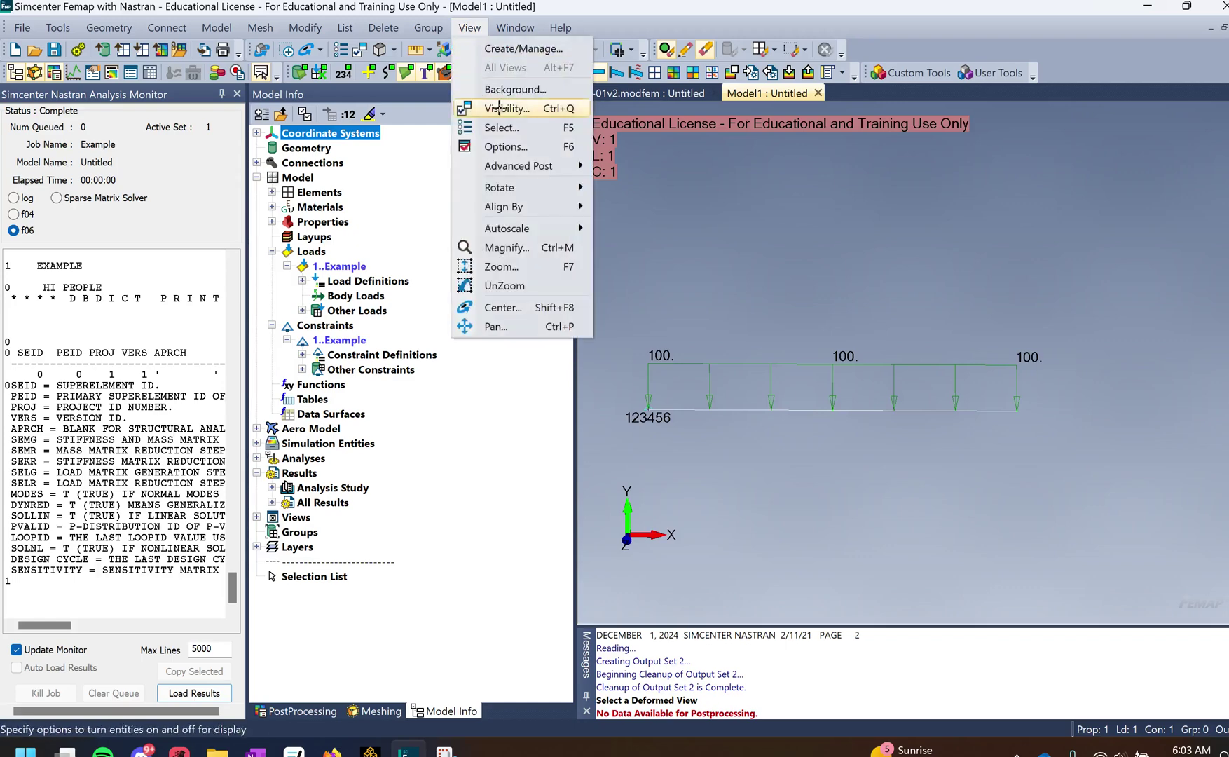
Switch the model view style to Deformed.
click(557, 129)
drag(641, 505, 382, 265)
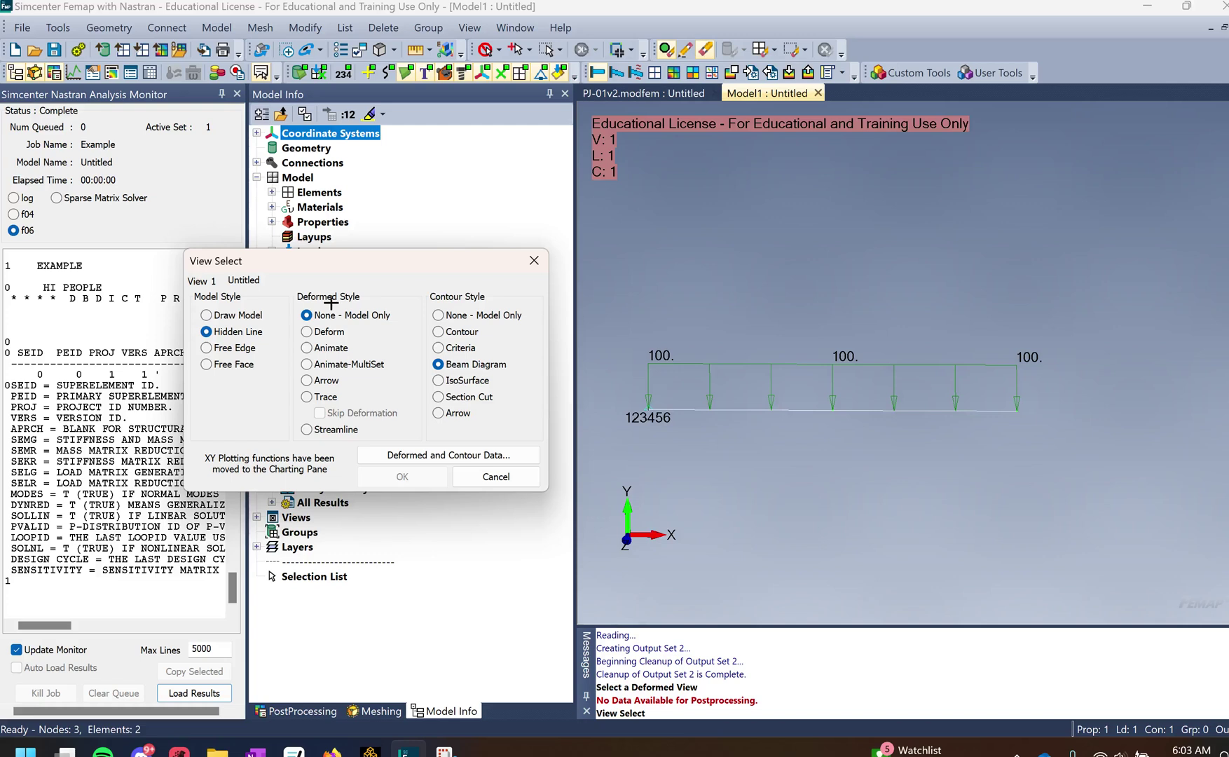
click(307, 331)
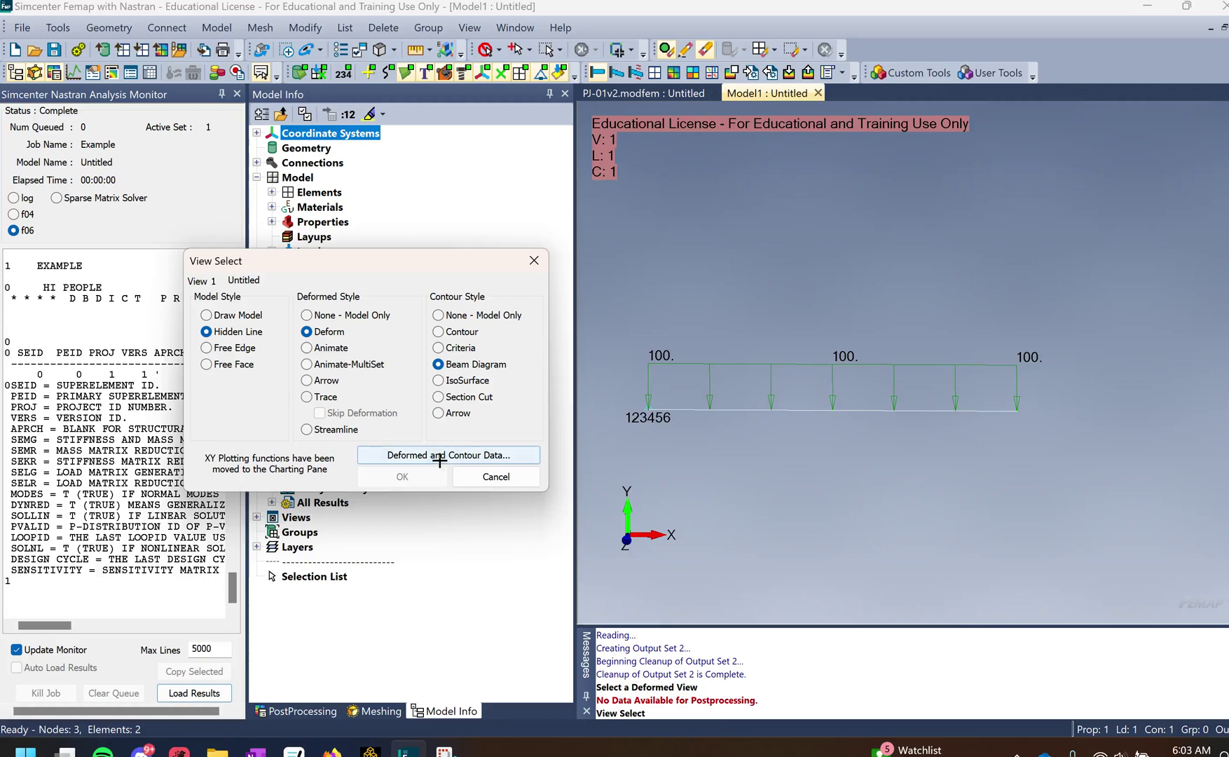
Select output set 2 with Total Translation deformation and a Bar EndA Plane1 Moment contour.
click(463, 455)
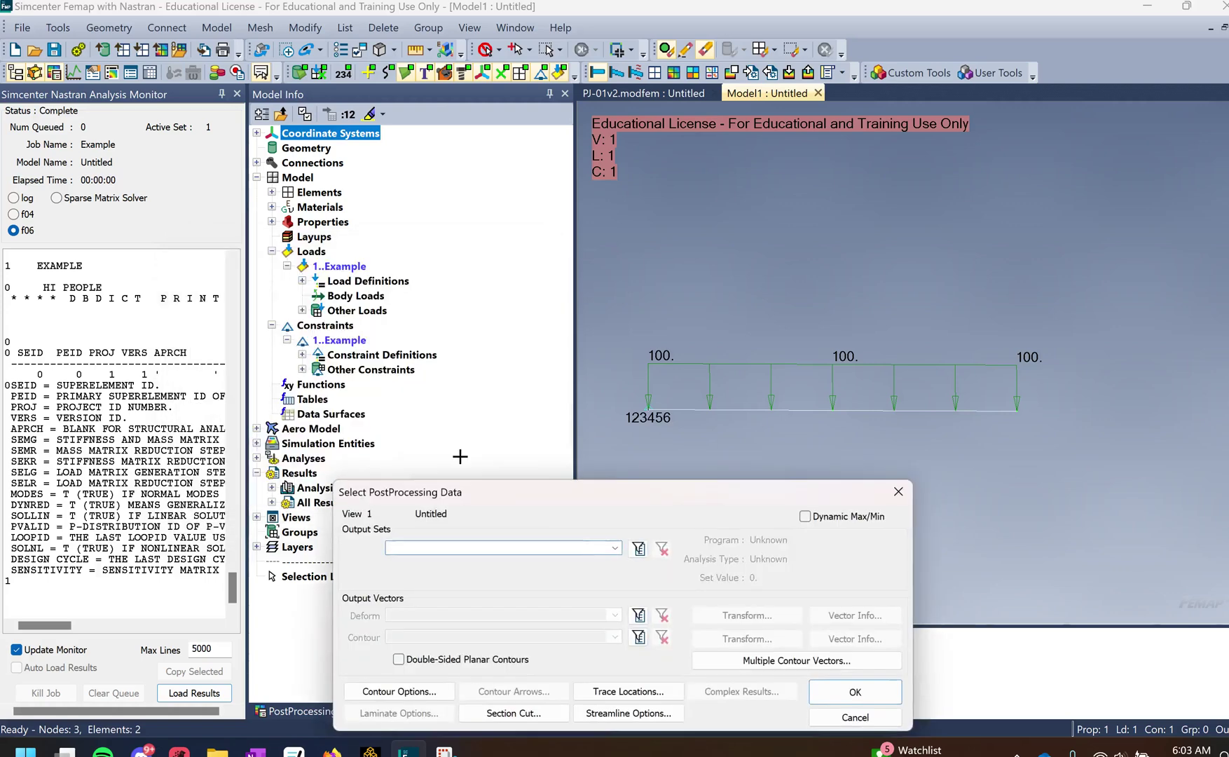
drag(499, 479, 324, 307)
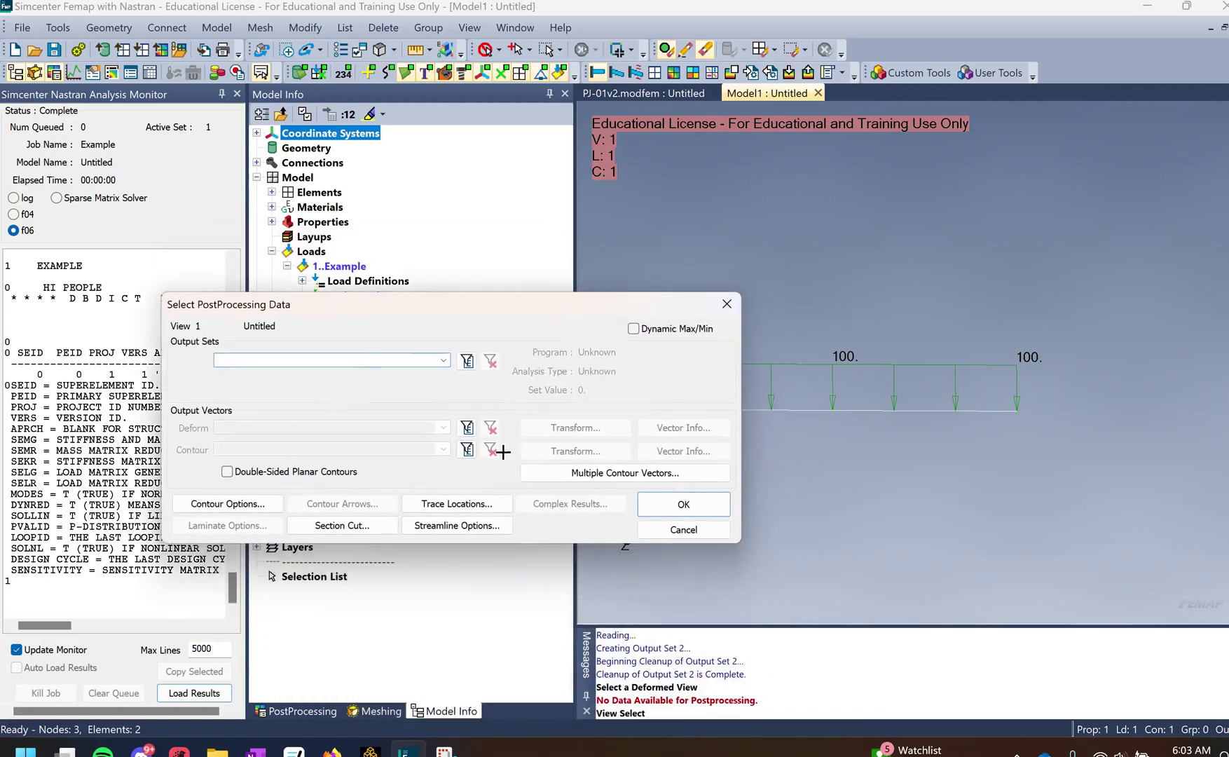
click(442, 360)
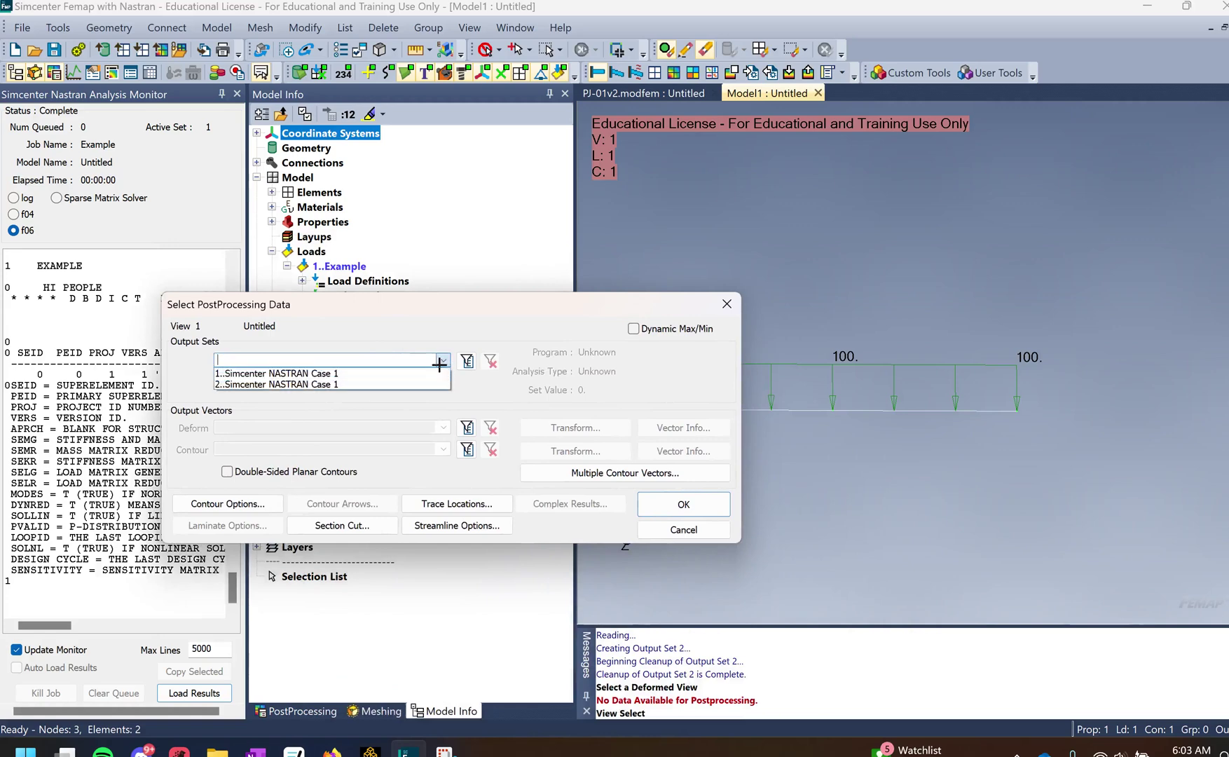
click(334, 384)
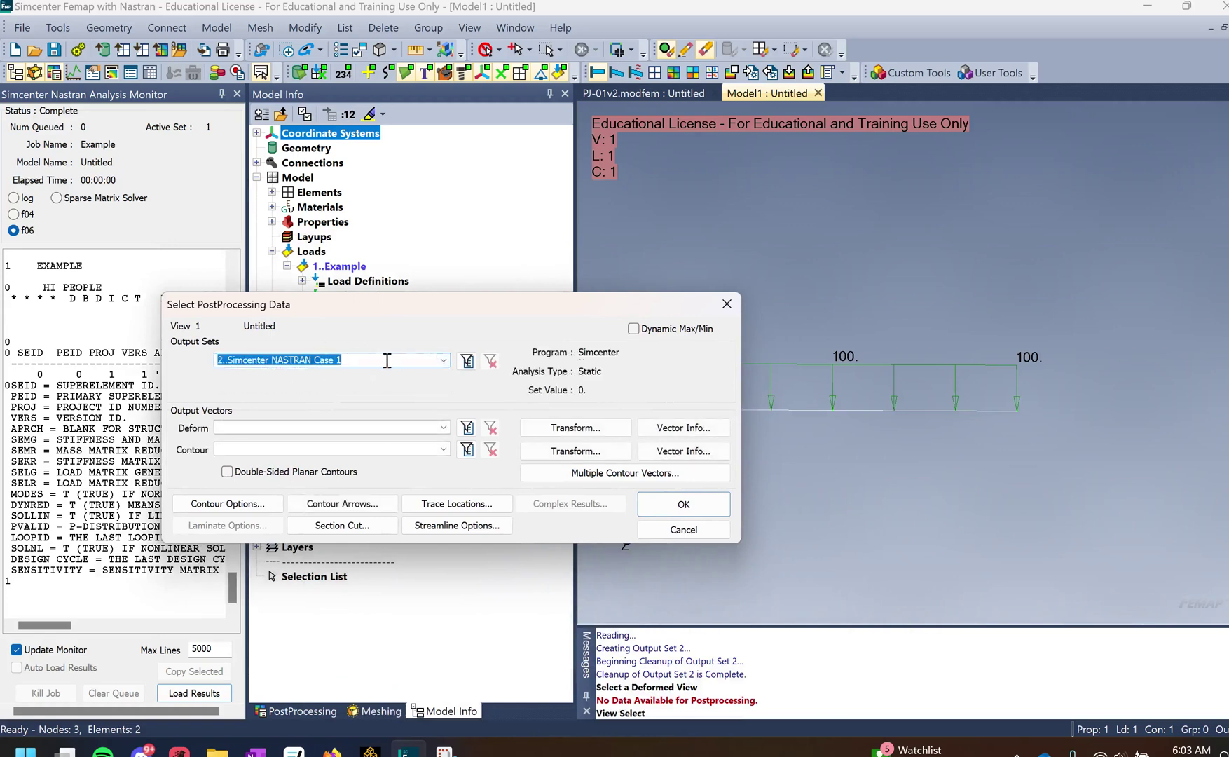
click(442, 426)
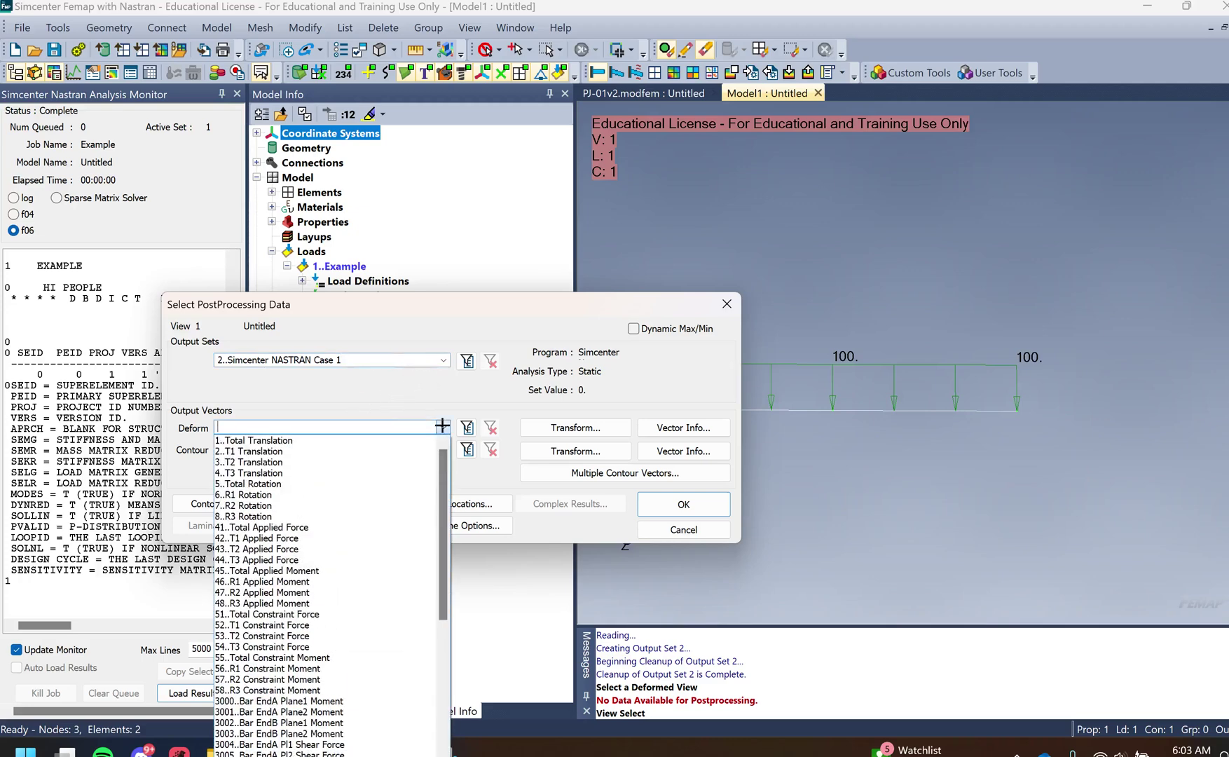
click(322, 439)
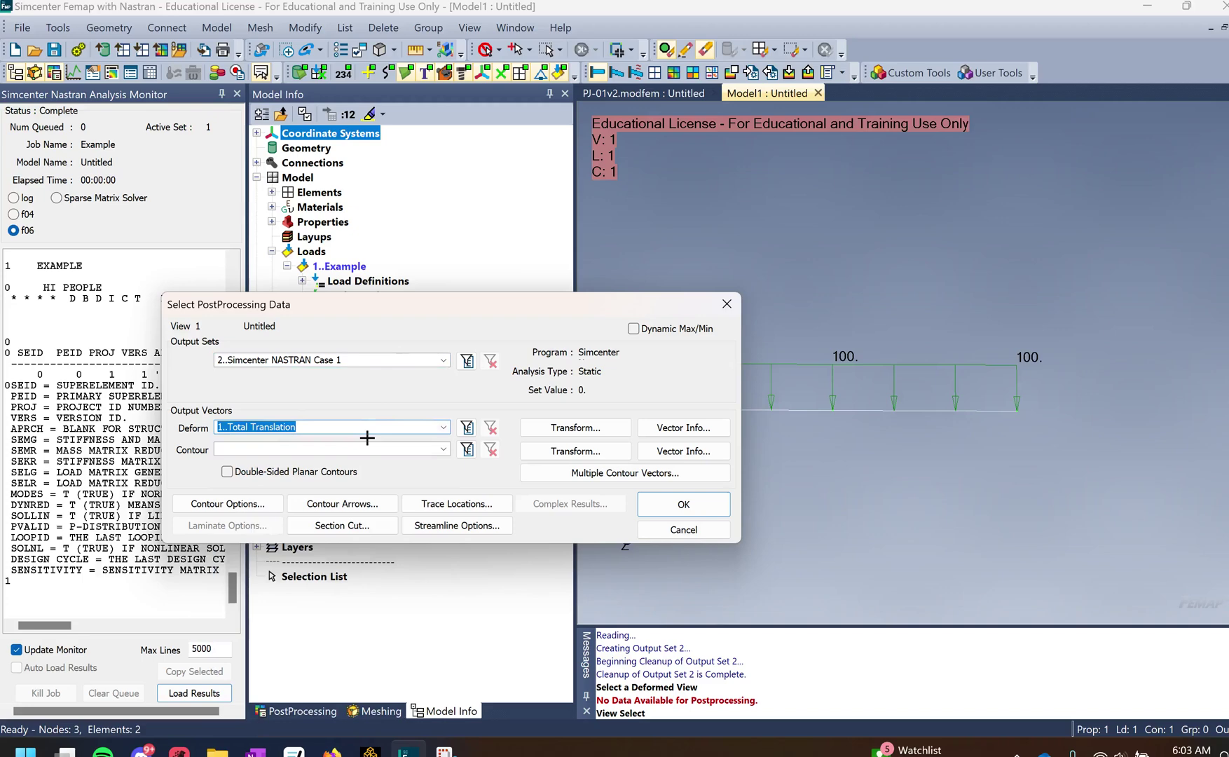
click(319, 449)
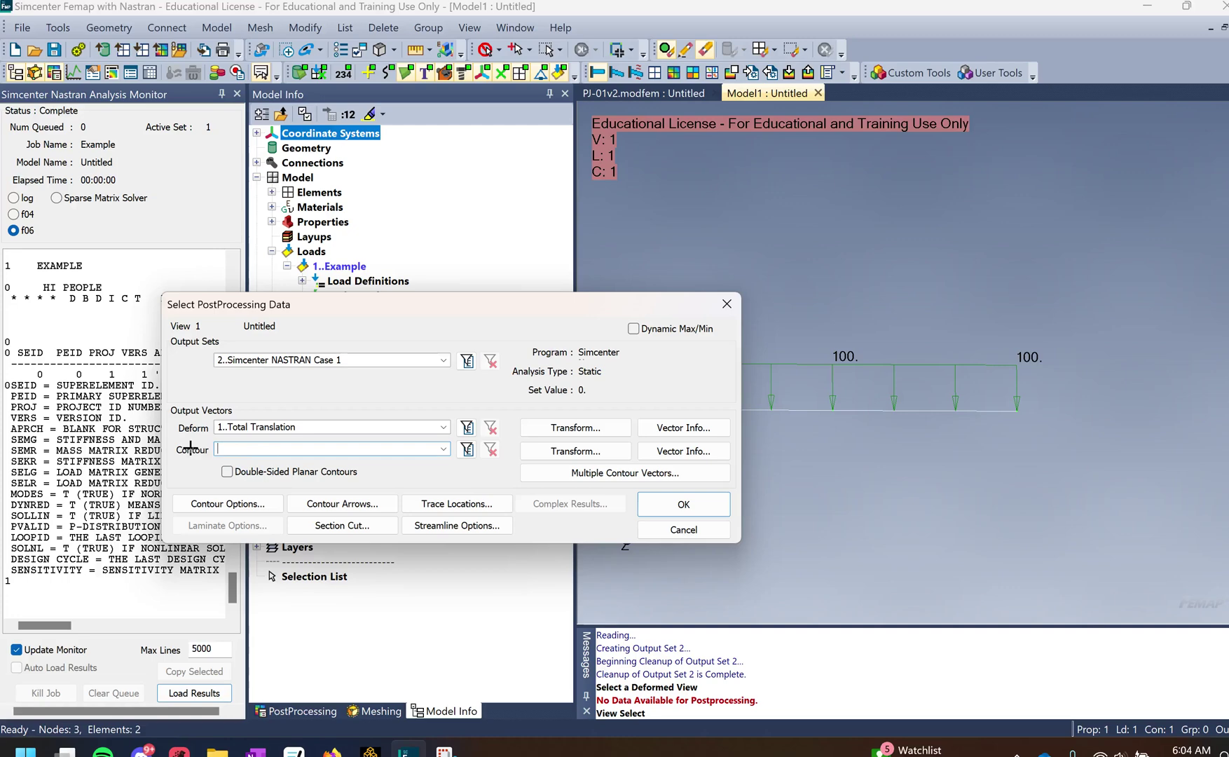
click(443, 449)
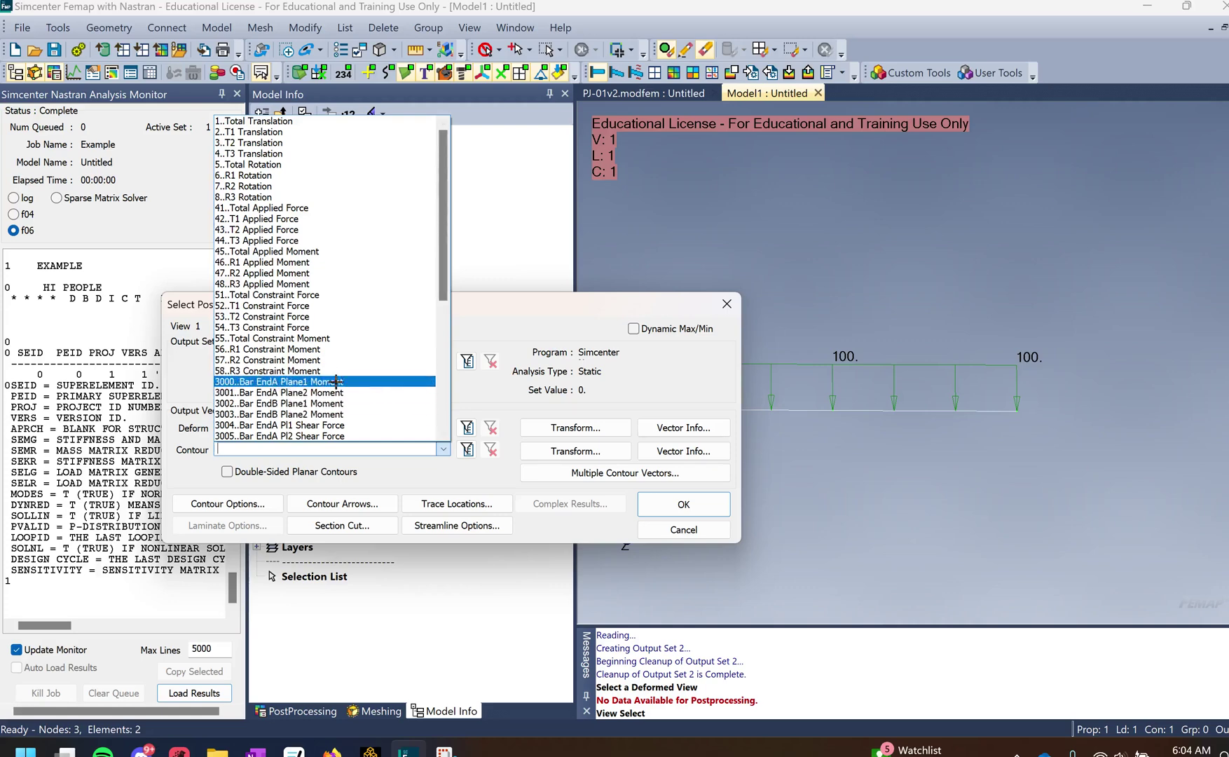
click(336, 381)
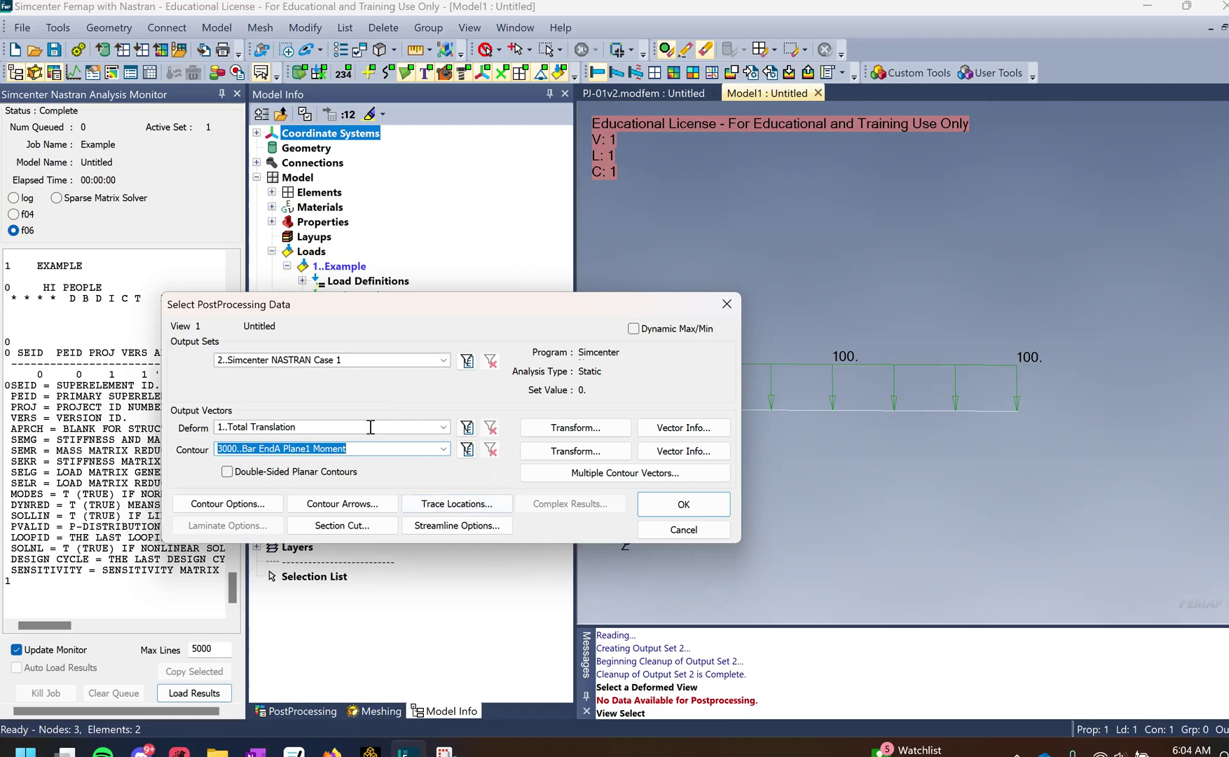
click(688, 504)
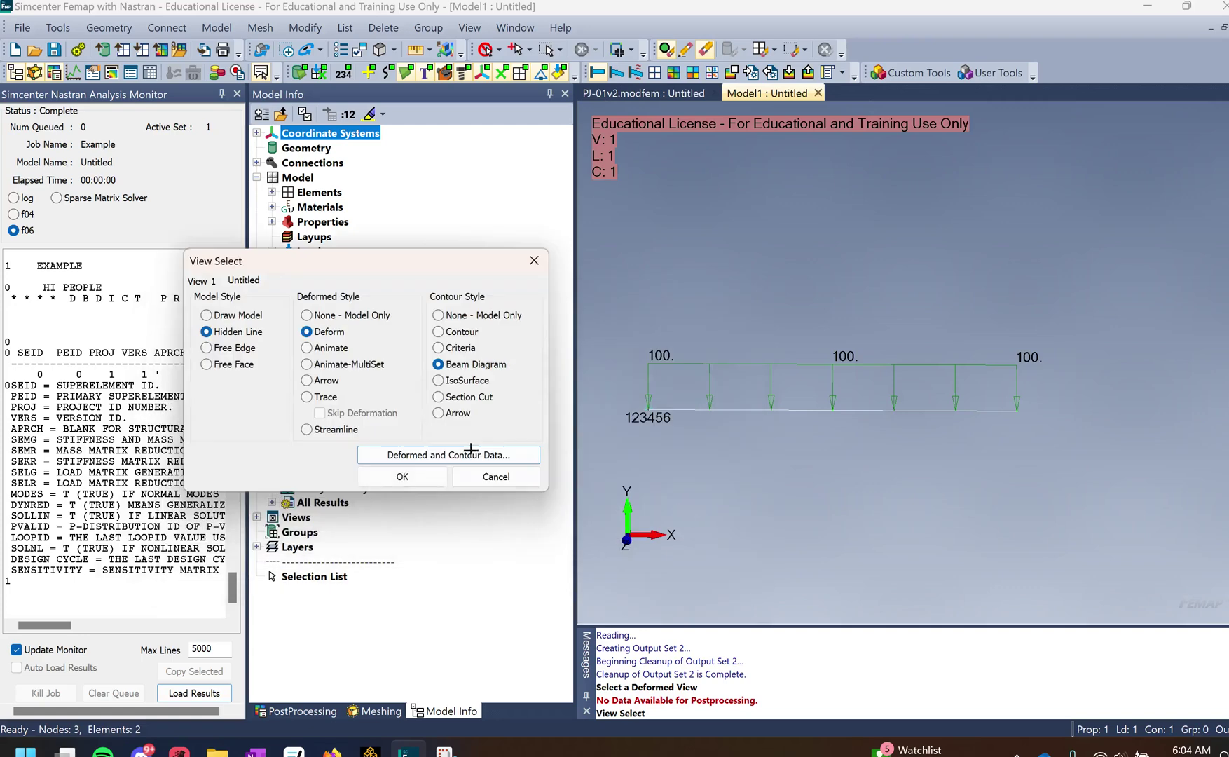
Display the deformed beam's moment diagram and pan it up and to the right.
click(405, 476)
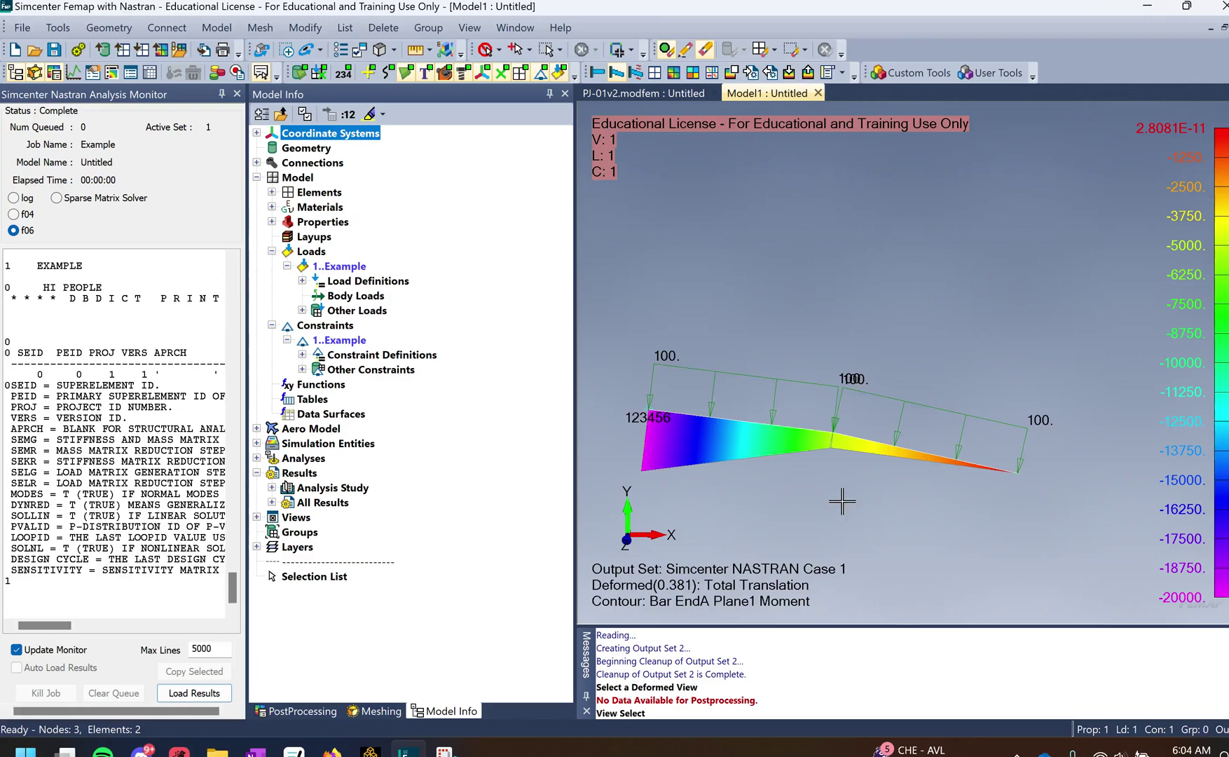
middle_drag(842, 502, 843, 459)
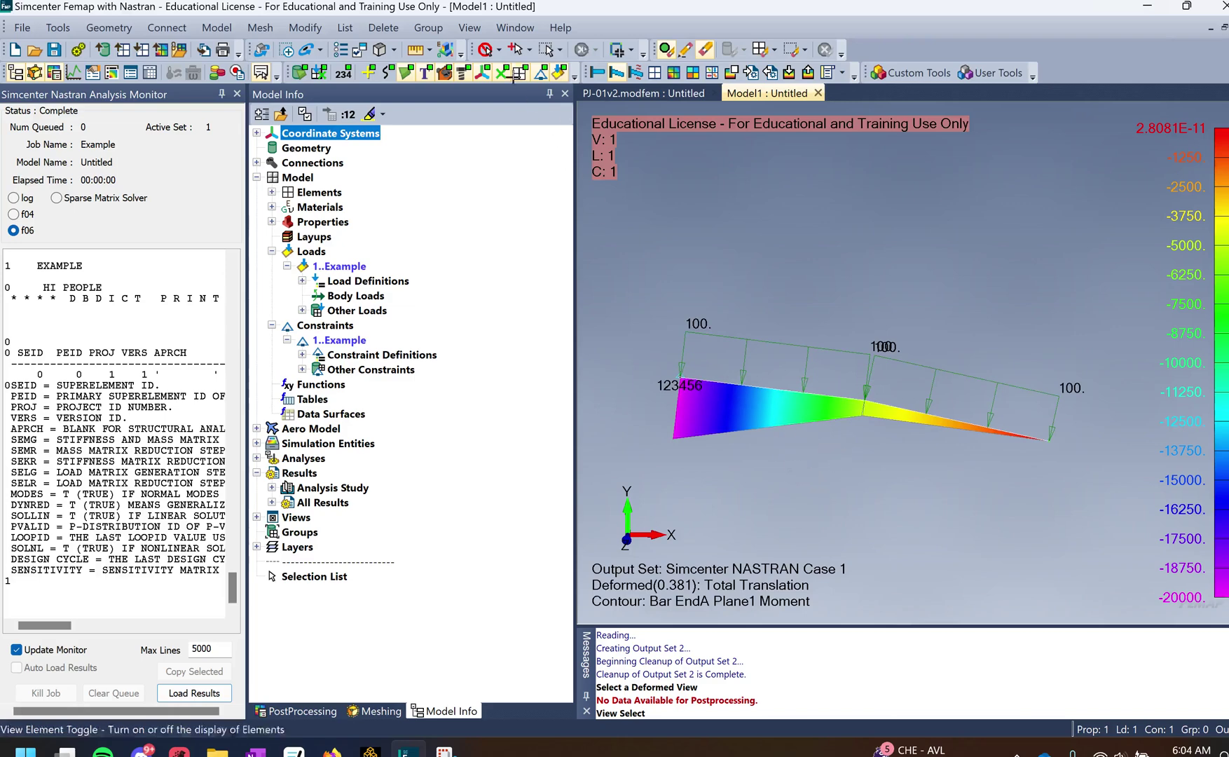
click(470, 27)
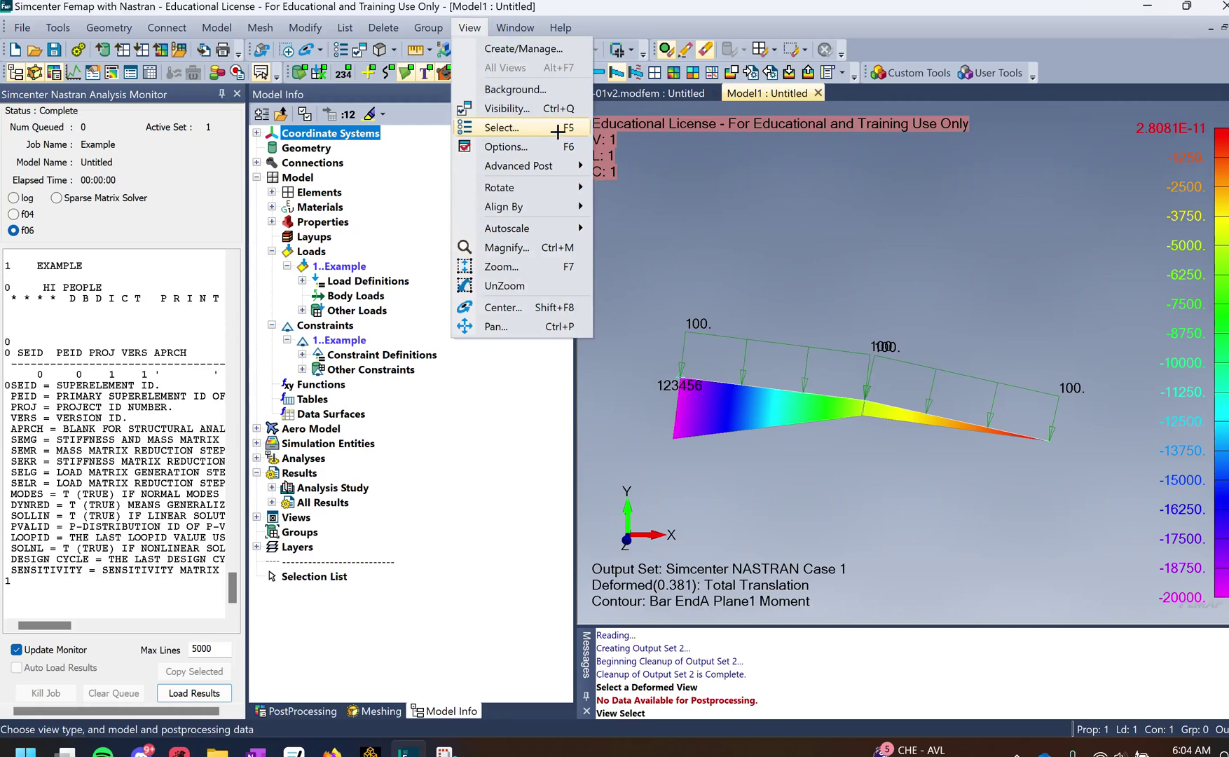
Change the contour to 3004..Bar EndA Pl1 Shear Force and apply the view settings.
click(558, 129)
drag(567, 493, 381, 330)
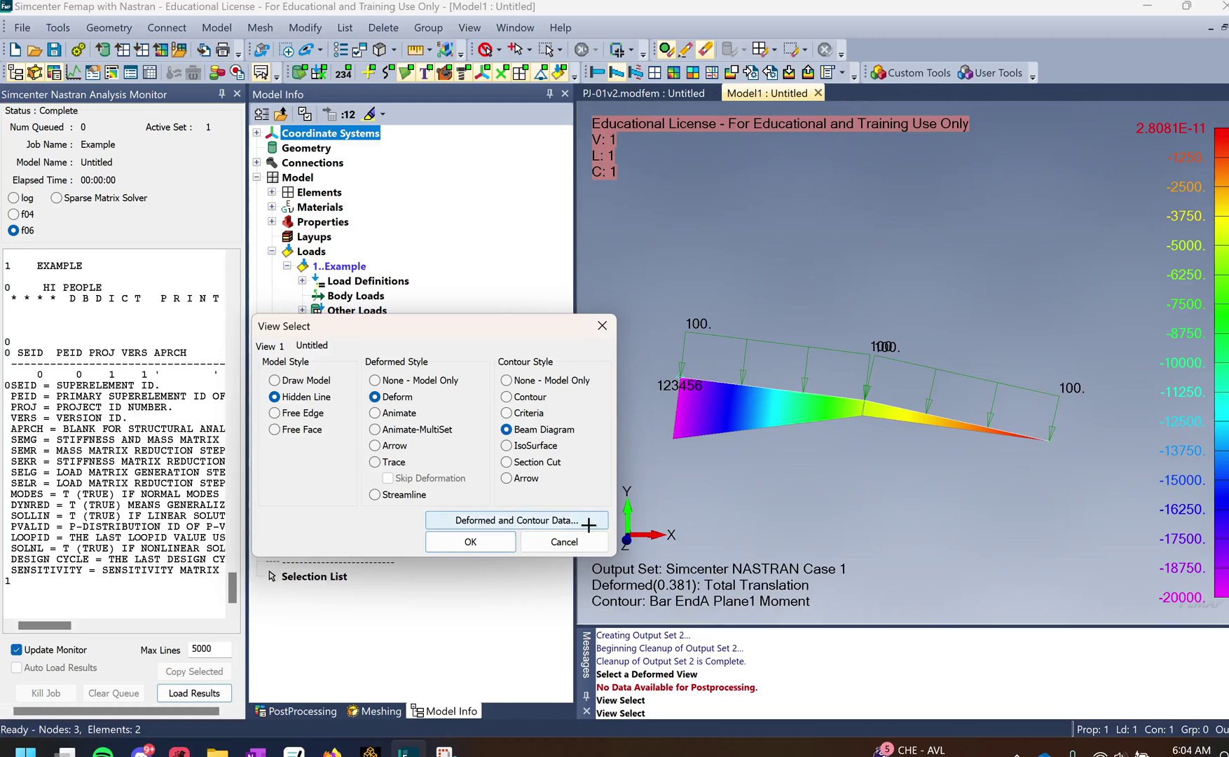
click(563, 521)
drag(597, 495, 360, 319)
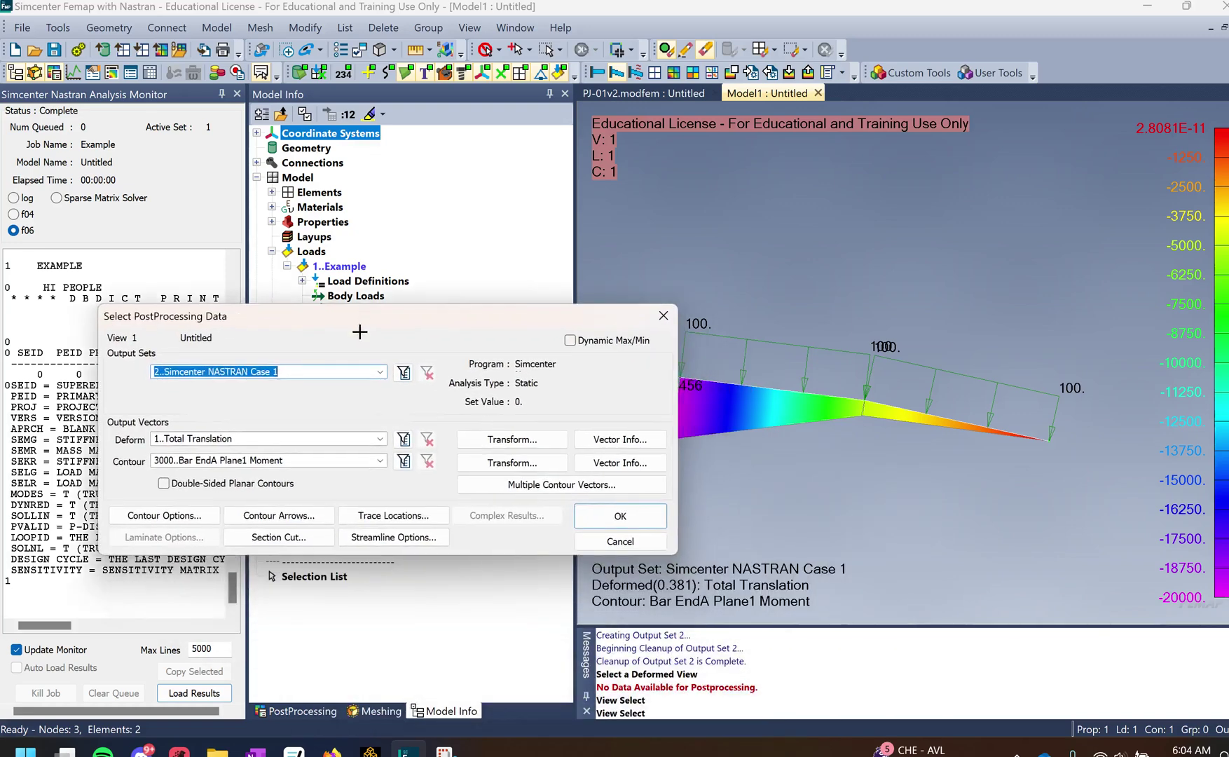
click(377, 461)
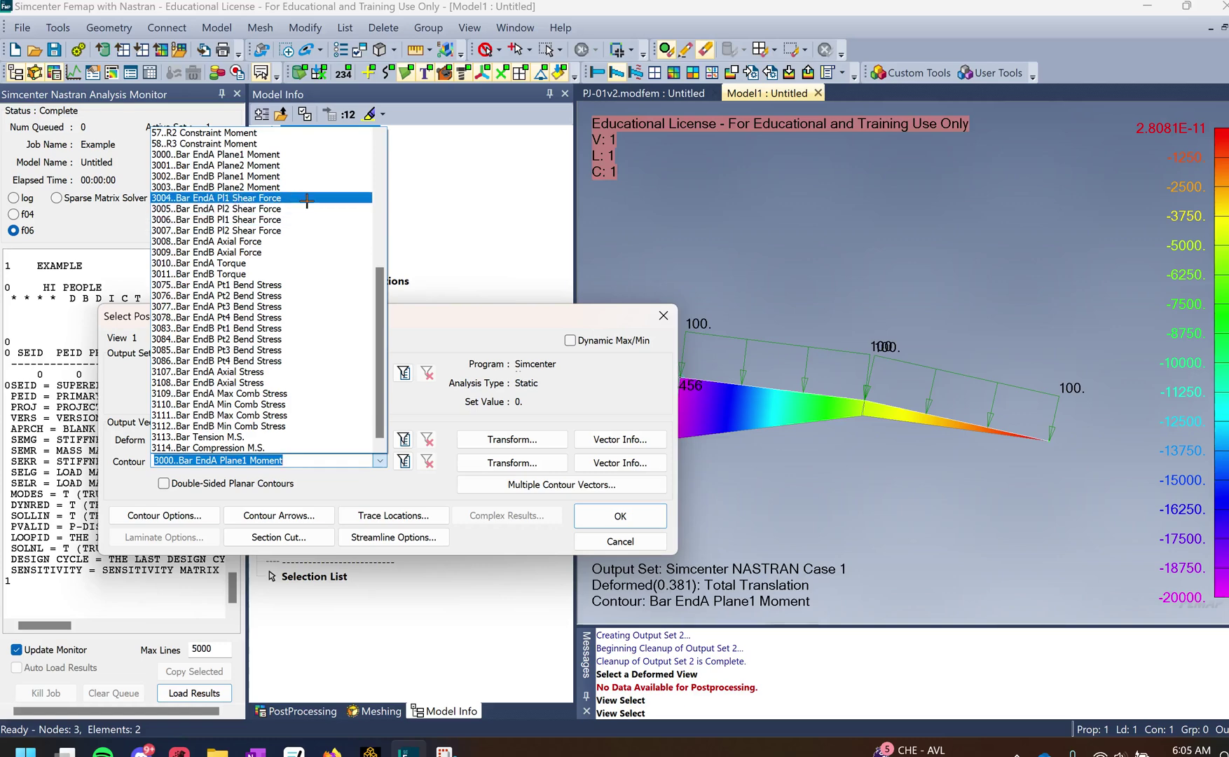
click(263, 199)
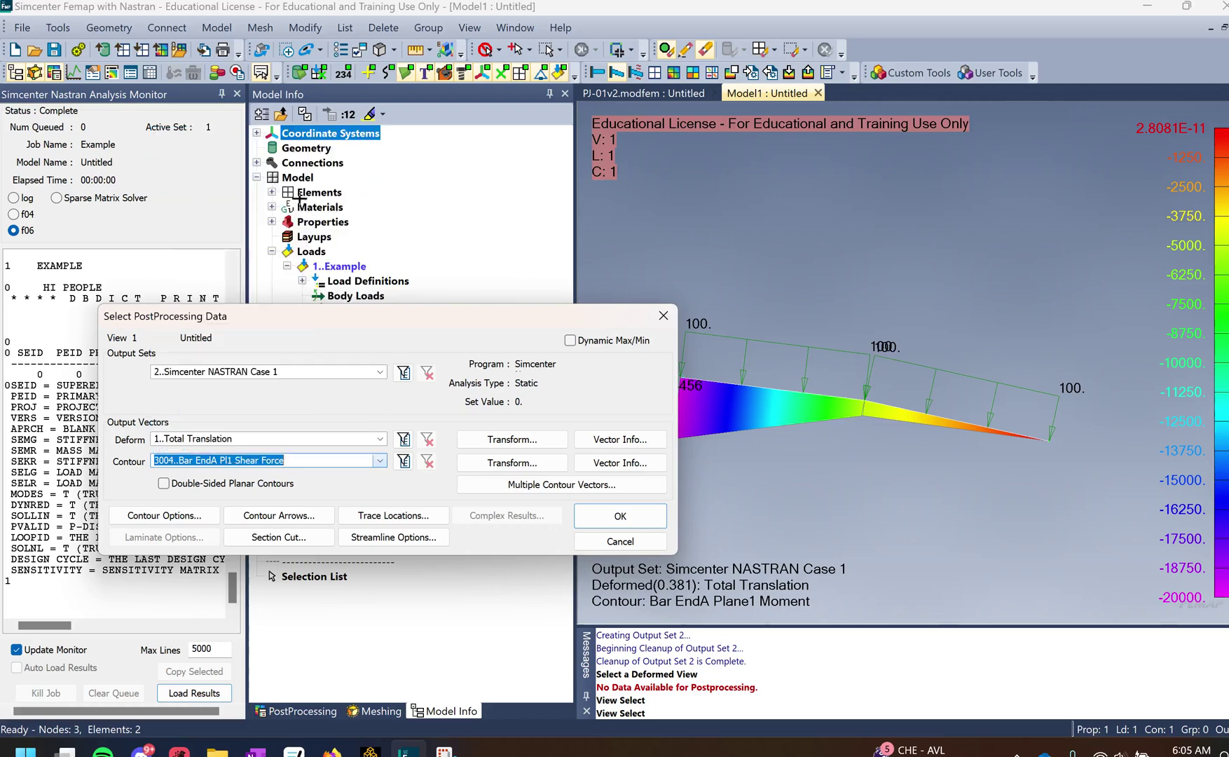
click(238, 438)
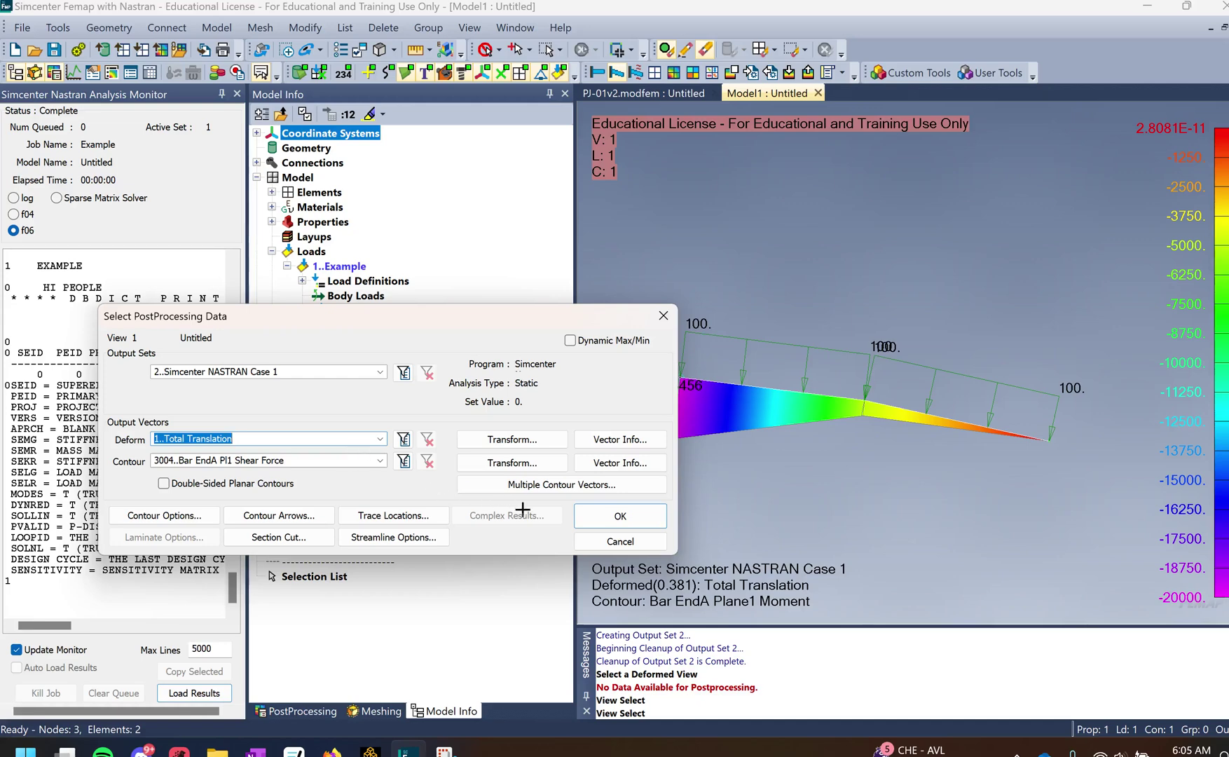
click(607, 518)
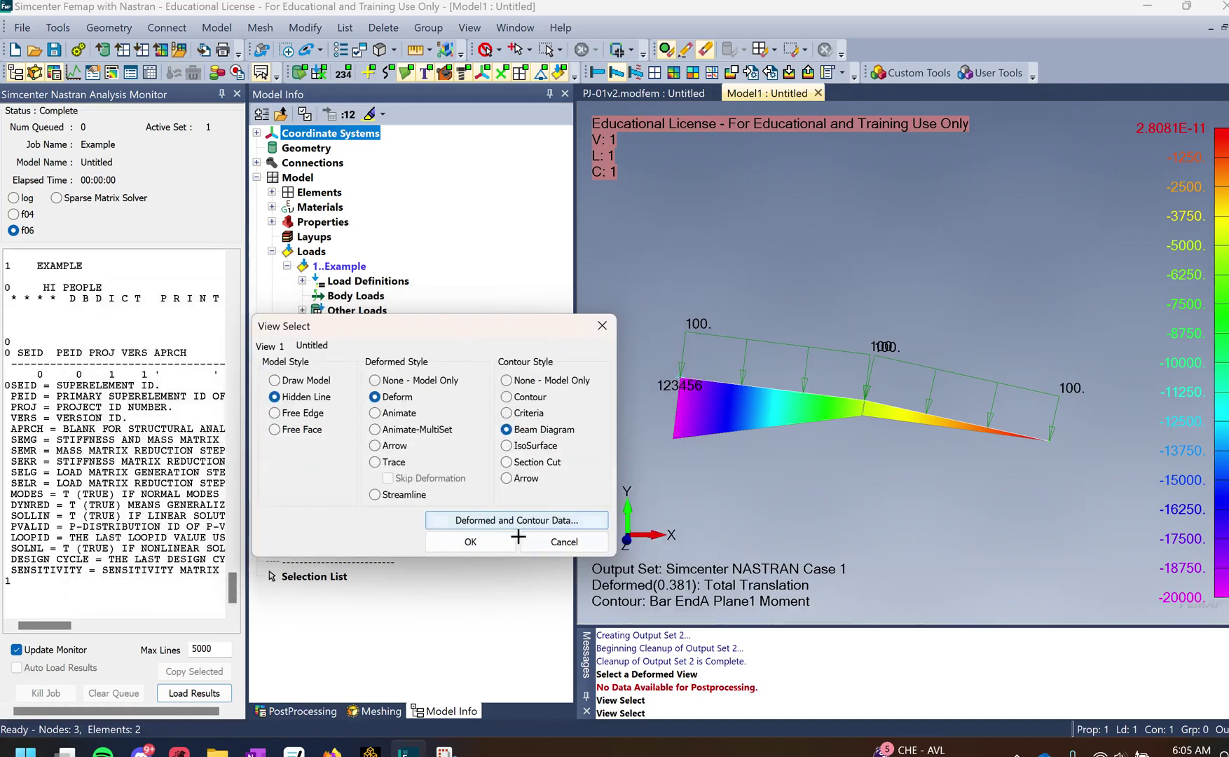
click(468, 538)
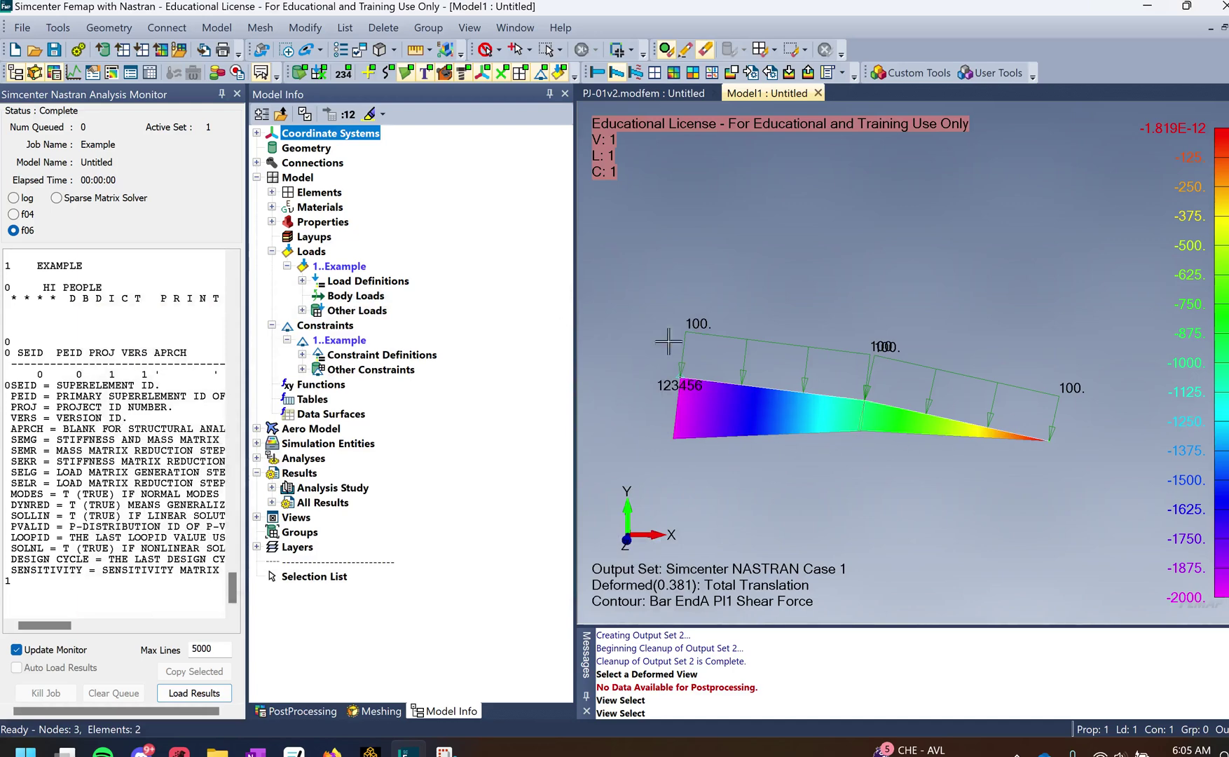
Toggle the beam between undeformed, uncontoured, deformed and animated displays.
key(ctrl+d)
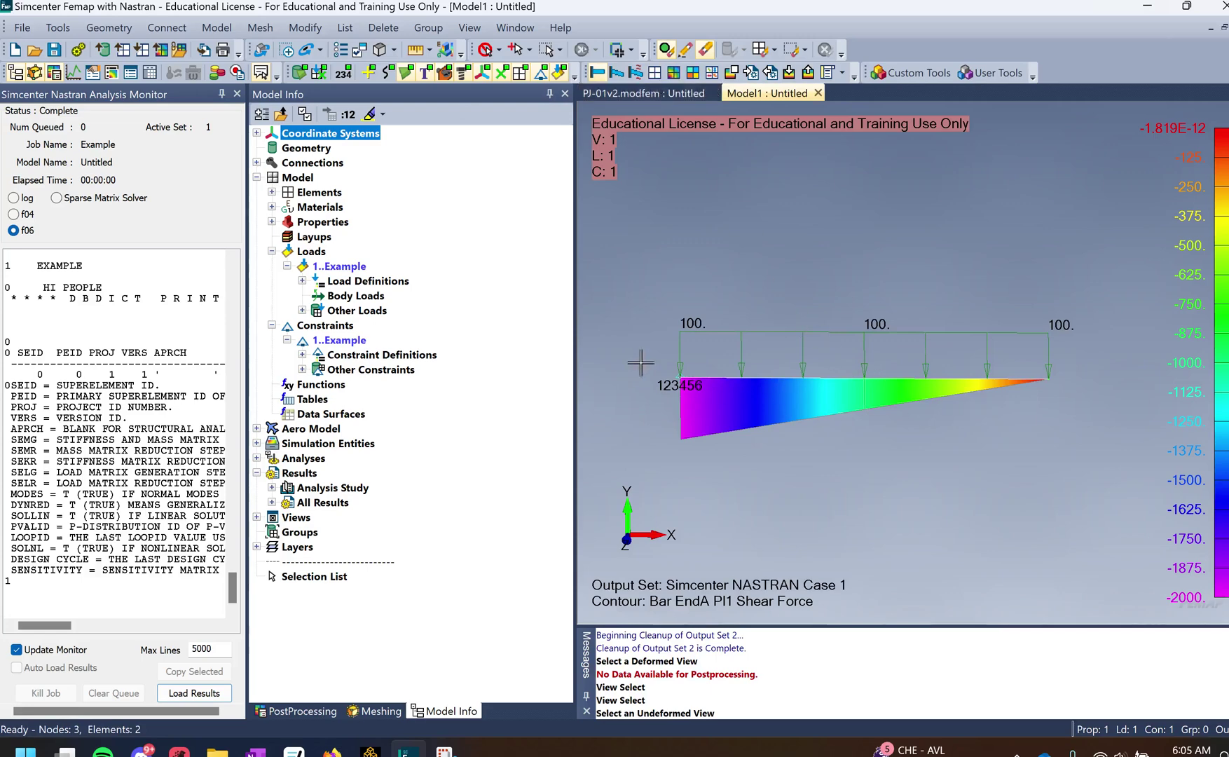
click(655, 73)
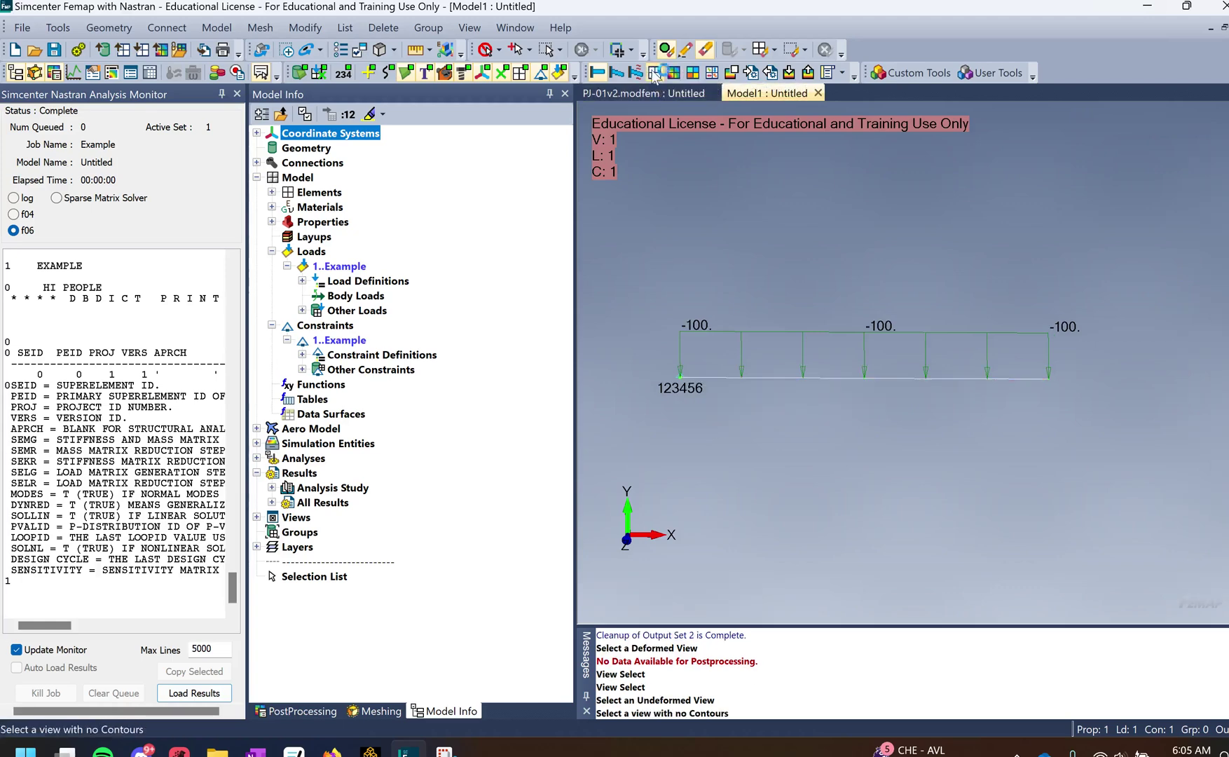
click(616, 73)
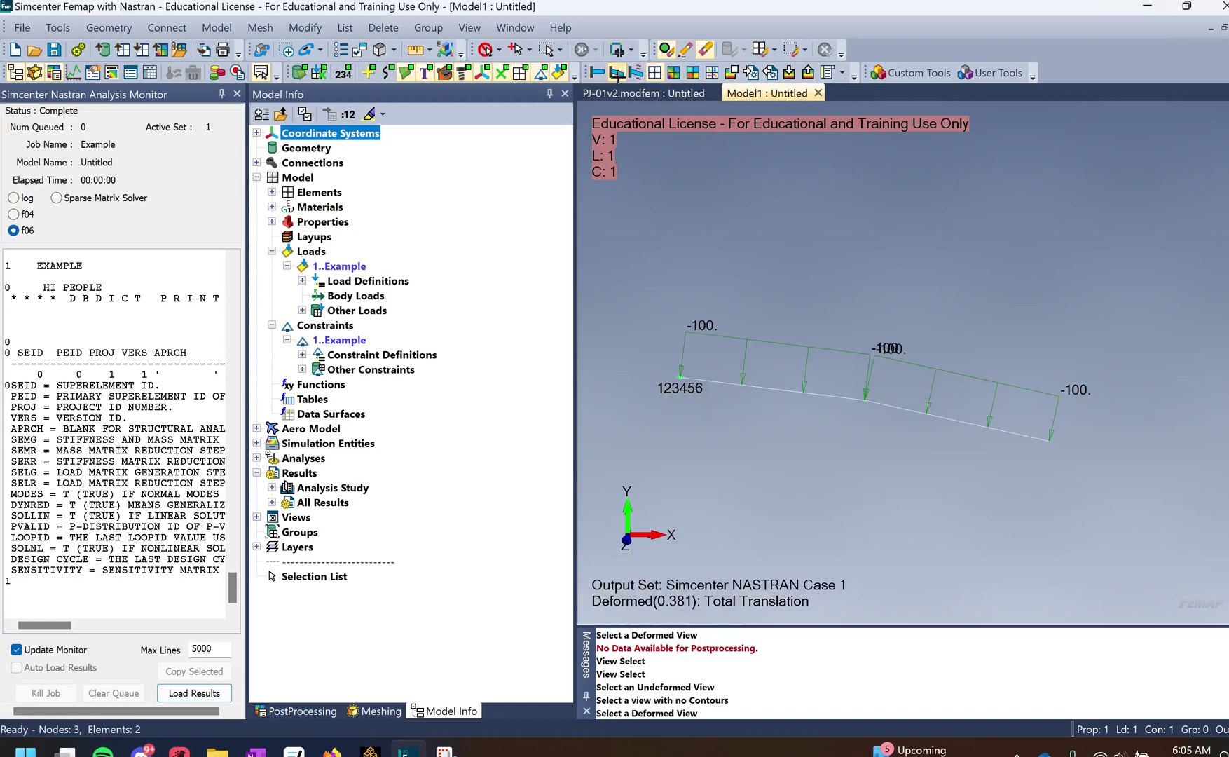
click(636, 73)
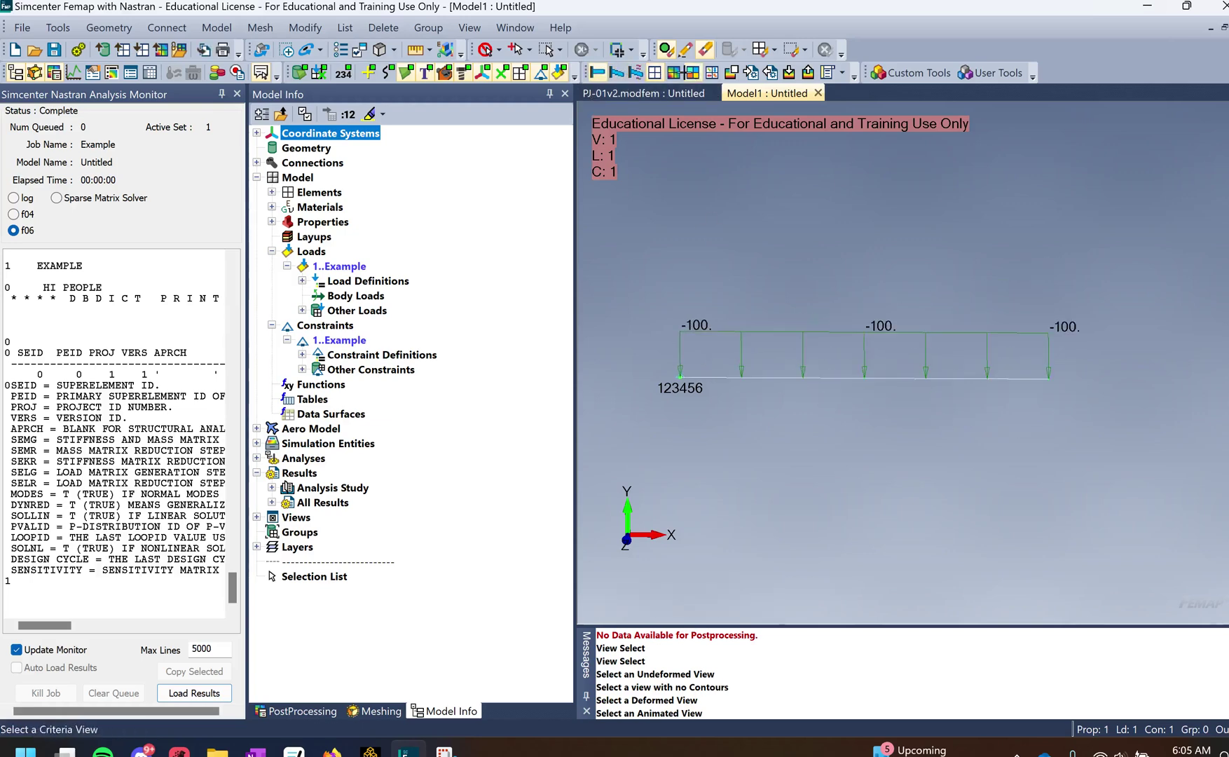
Compare the criteria display, keep the elemental shear-force contour, and tilt the beam slightly.
click(673, 73)
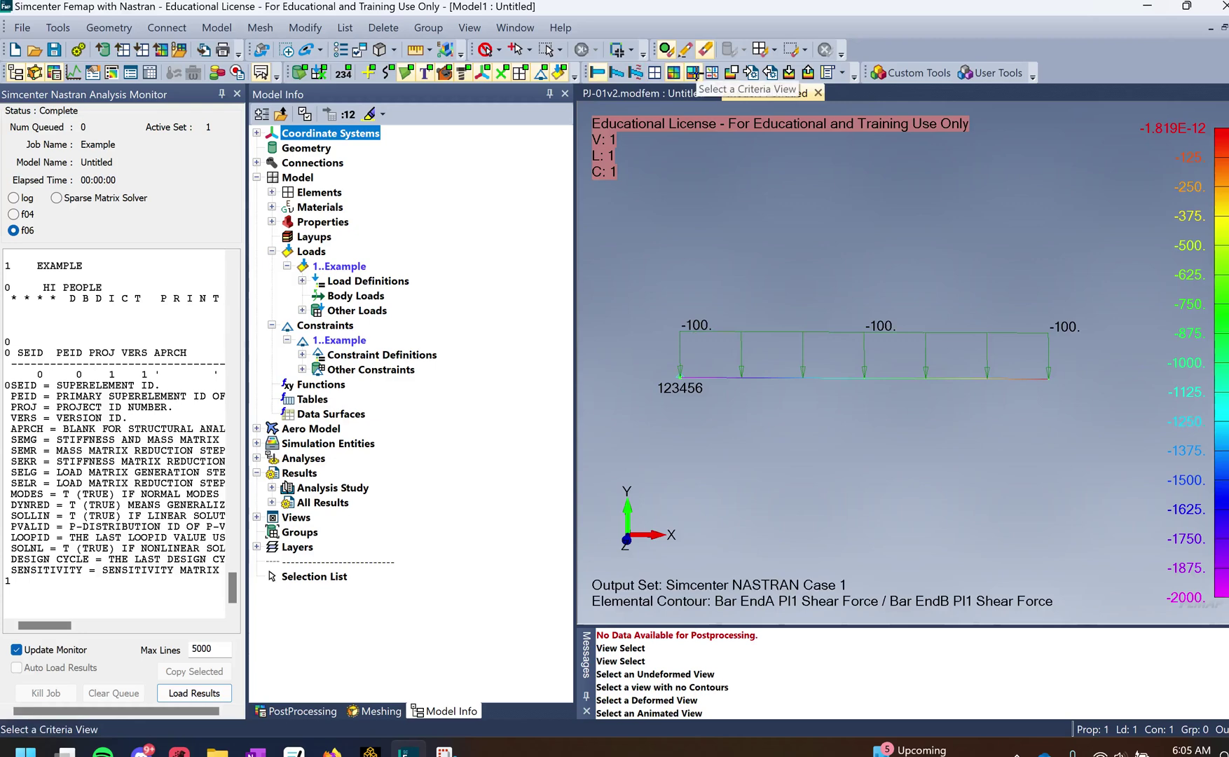
click(694, 73)
click(673, 72)
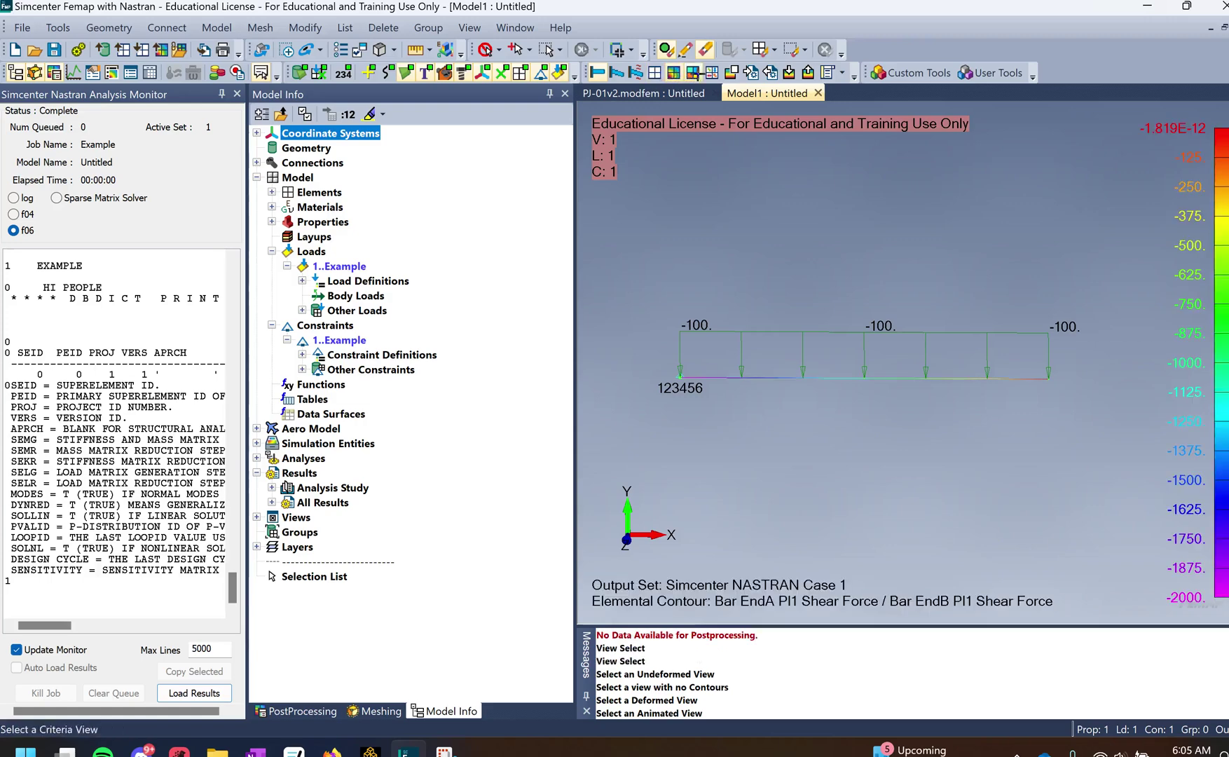
click(694, 73)
click(673, 72)
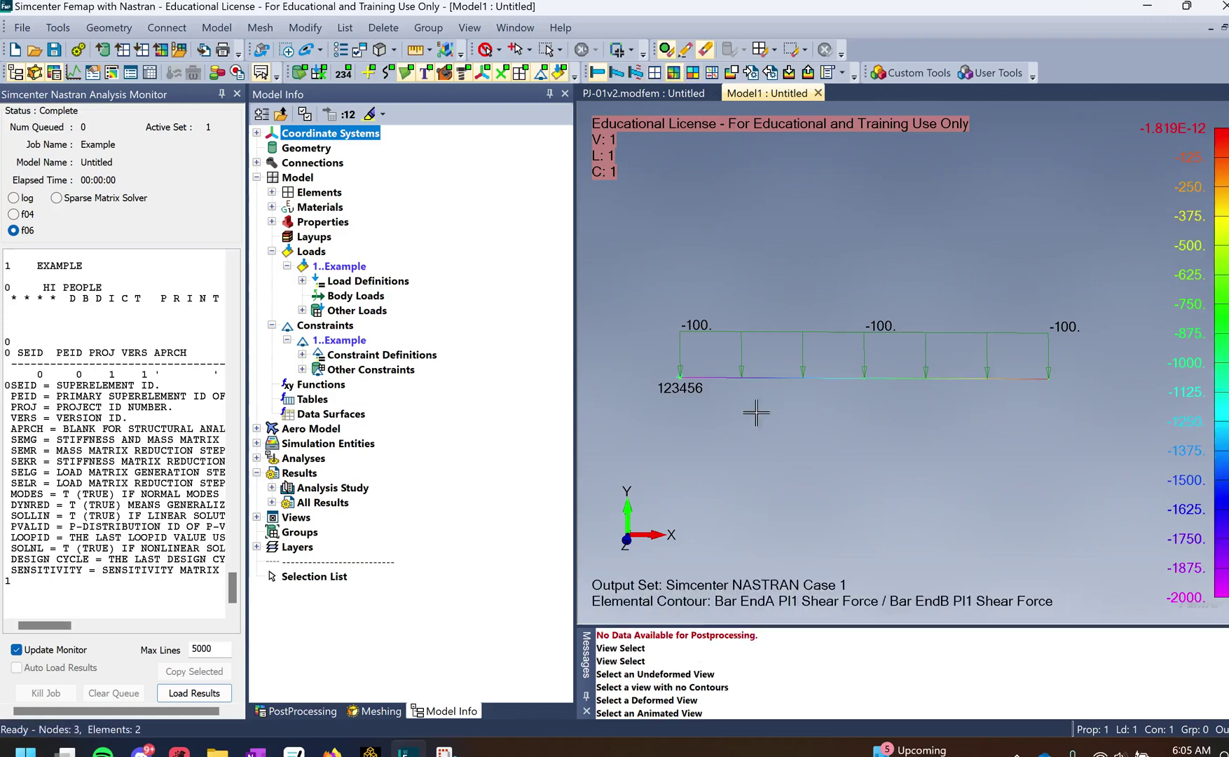
scroll(909, 375, down, 1)
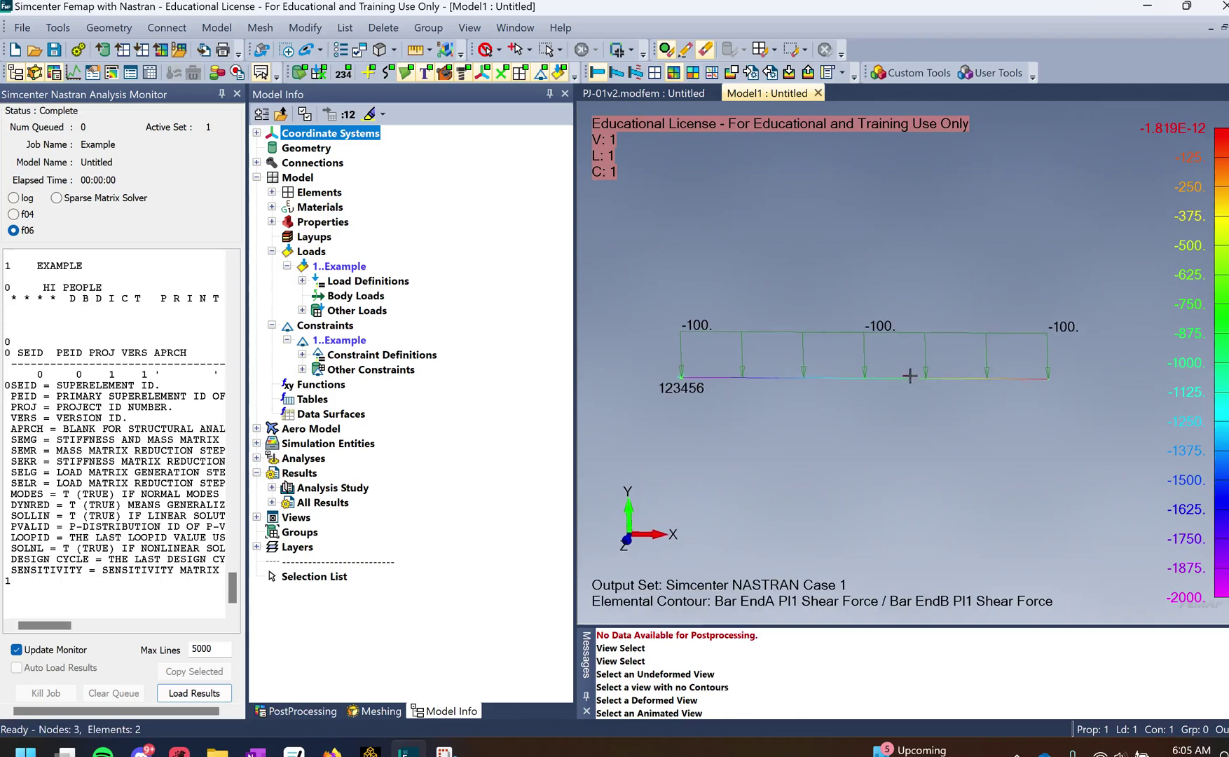
middle_drag(832, 448, 829, 460)
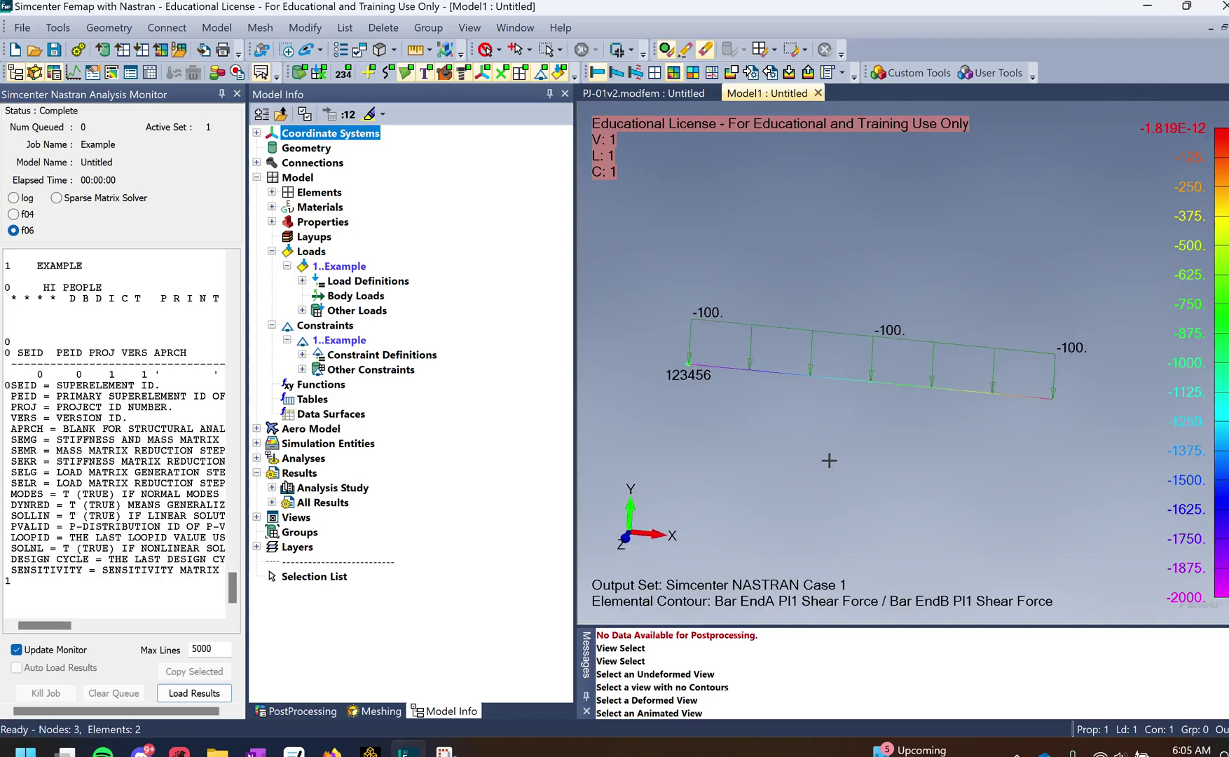
Set the beam diagram contour to 3006..Bar EndB Pl1 Shear Force.
click(469, 27)
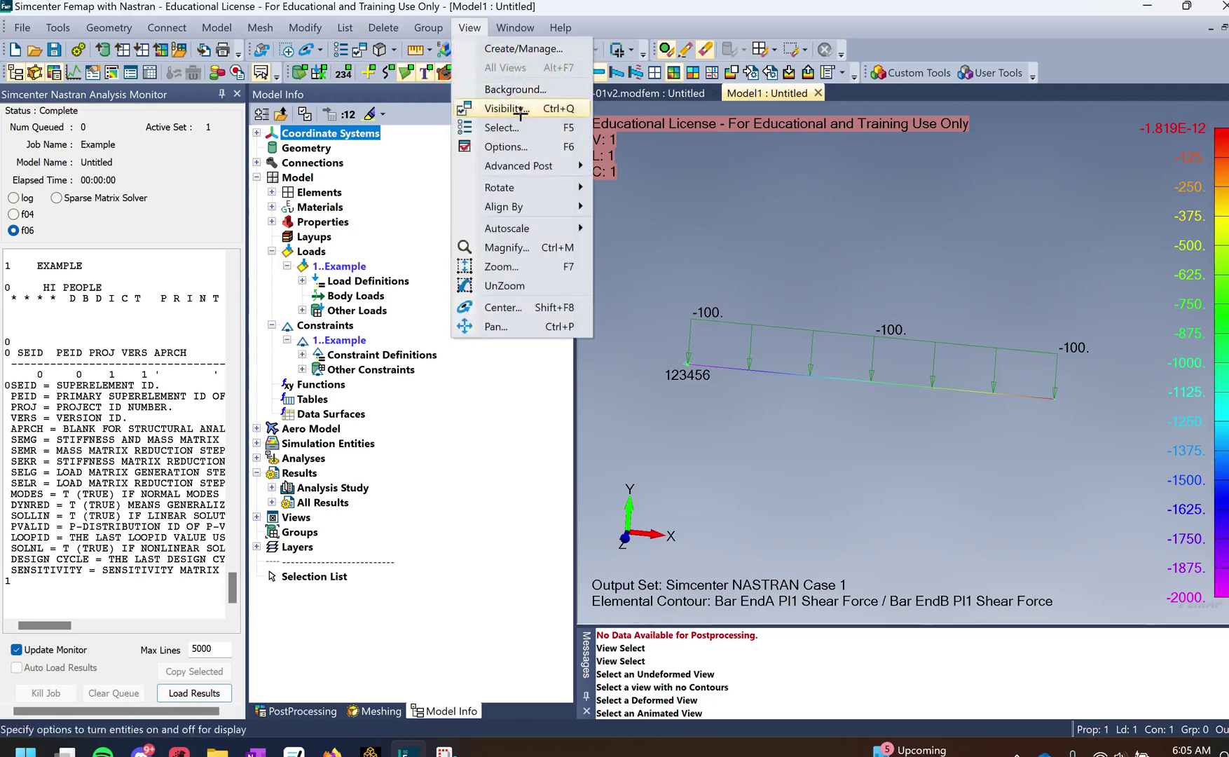
click(502, 127)
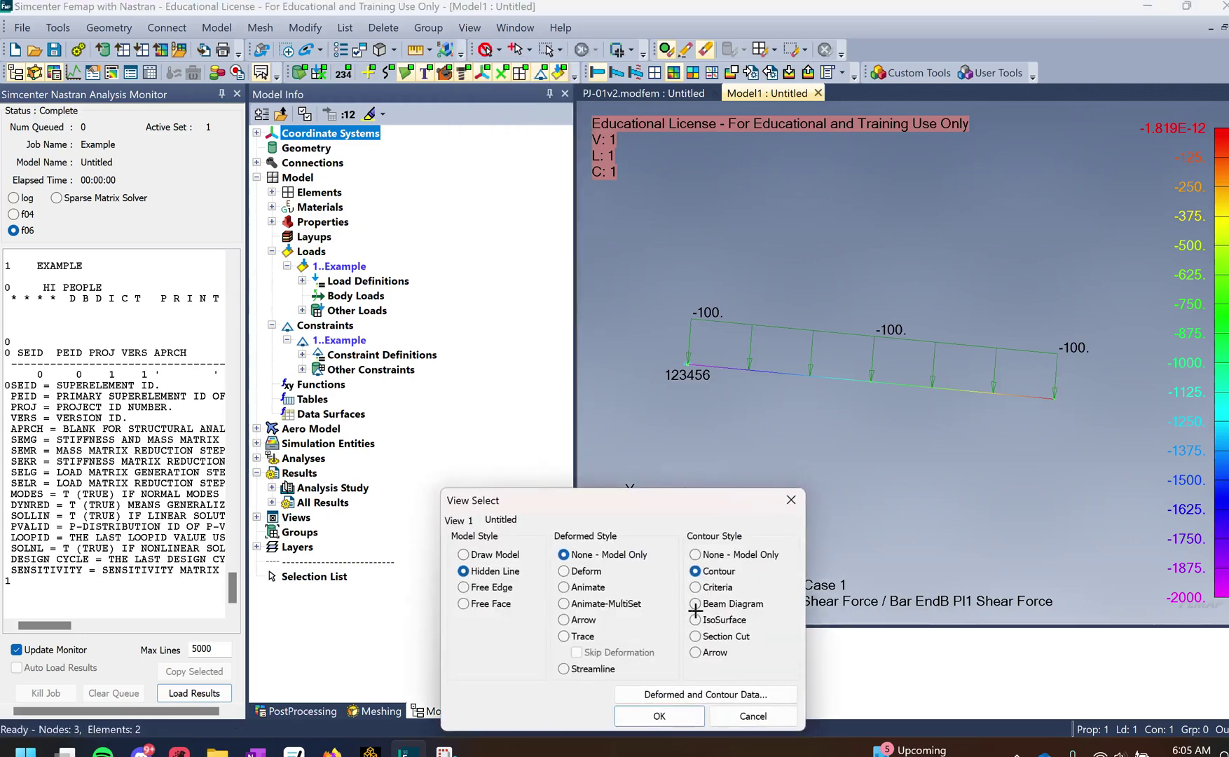
click(679, 694)
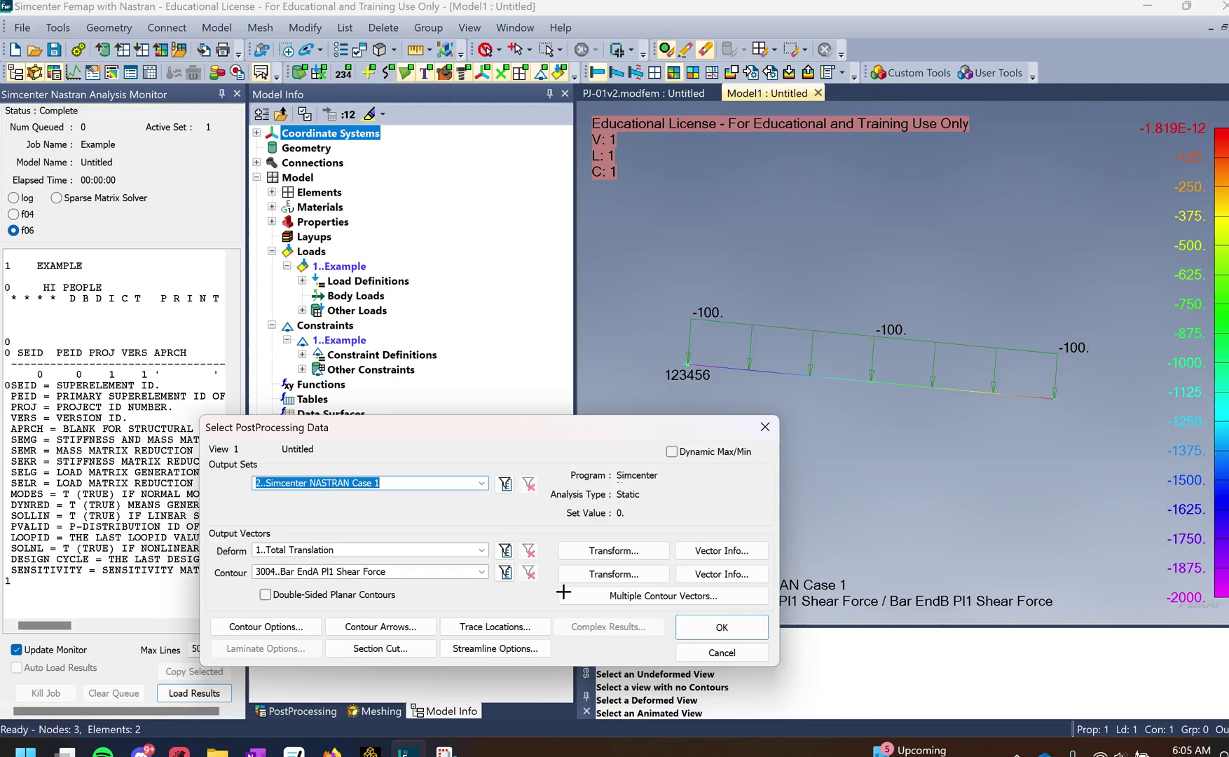
click(481, 573)
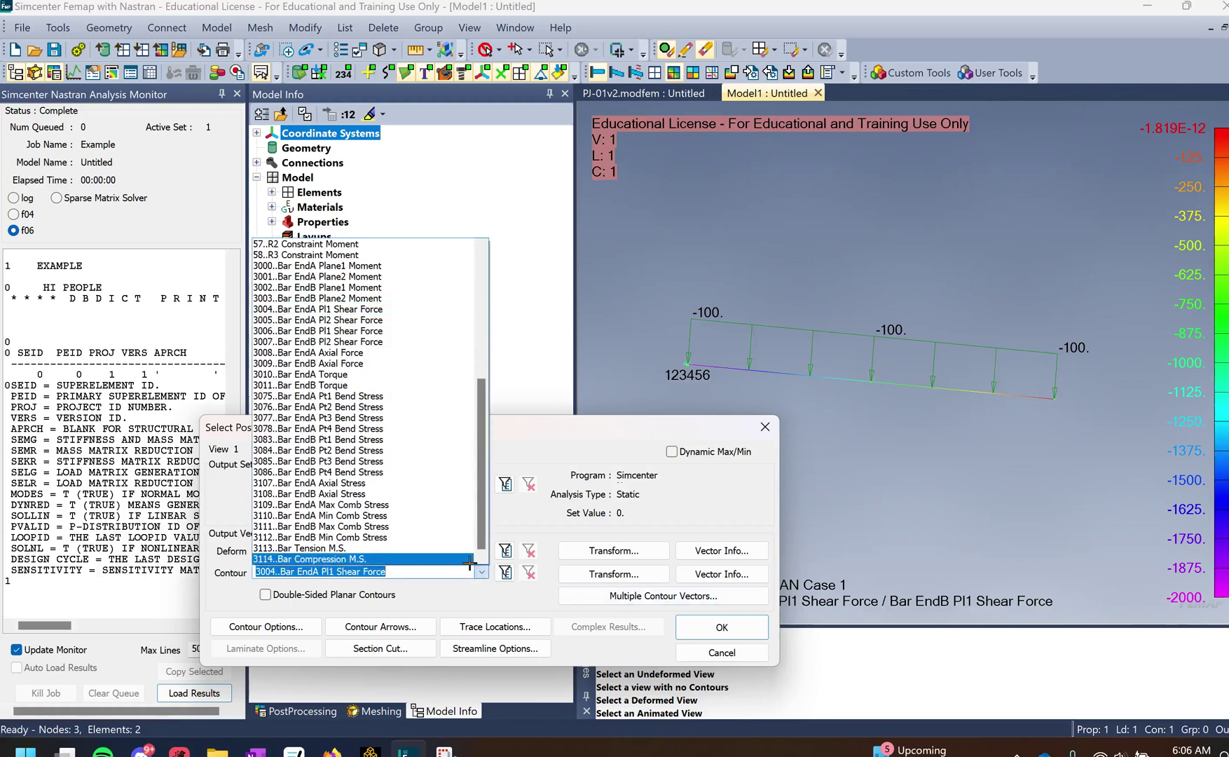
click(344, 331)
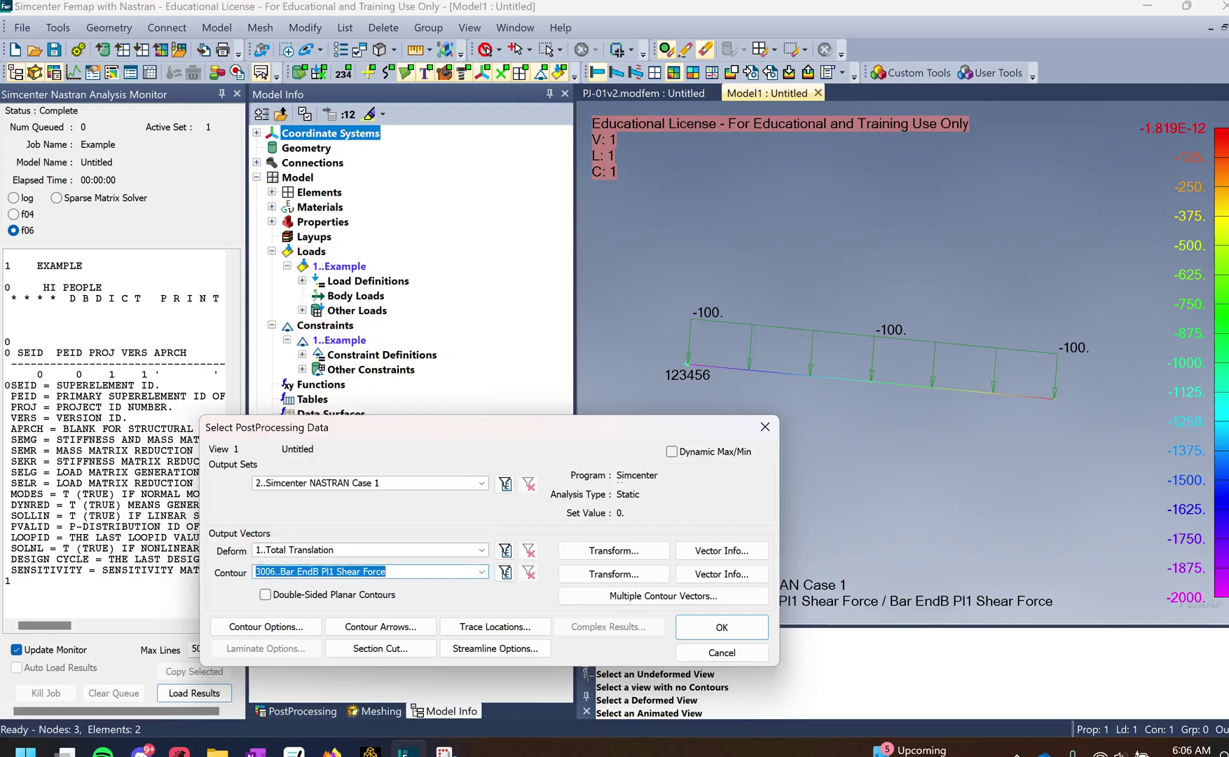
click(722, 627)
Show the EndB shear-force beam diagram, orbit it slightly and zoom out a little.
click(660, 715)
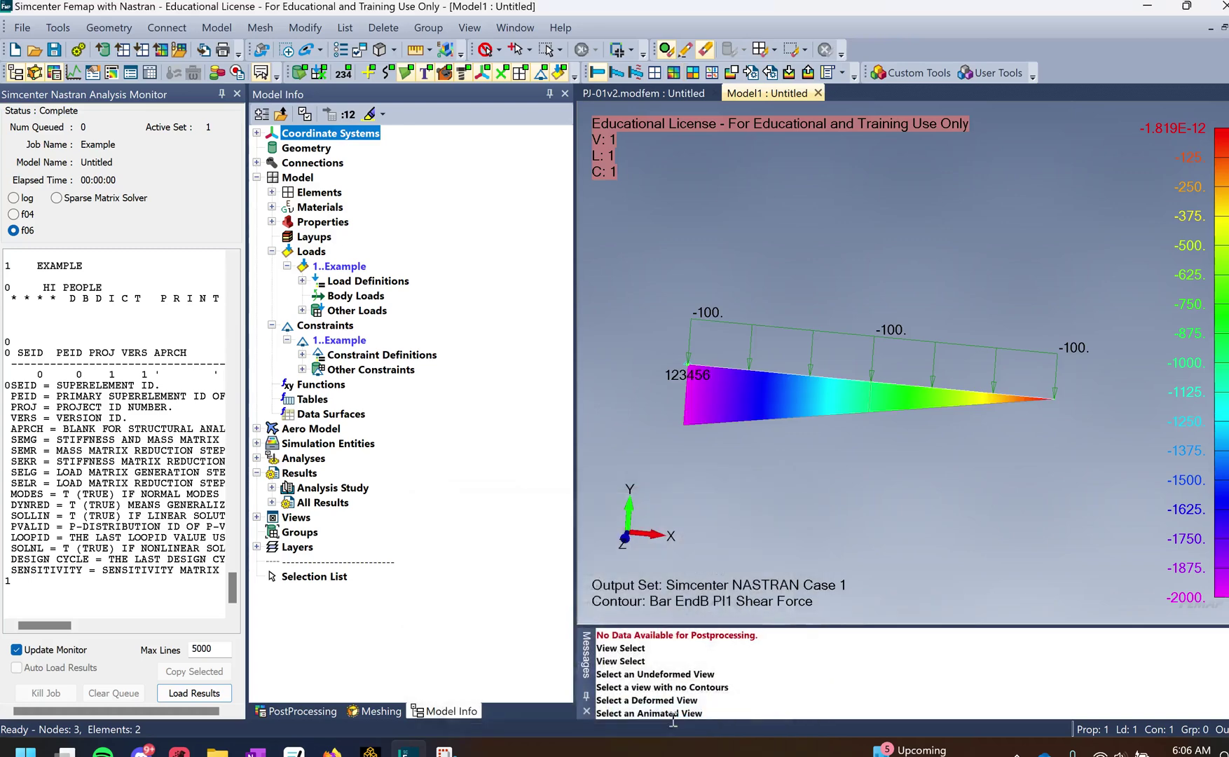
middle_drag(965, 405, 934, 396)
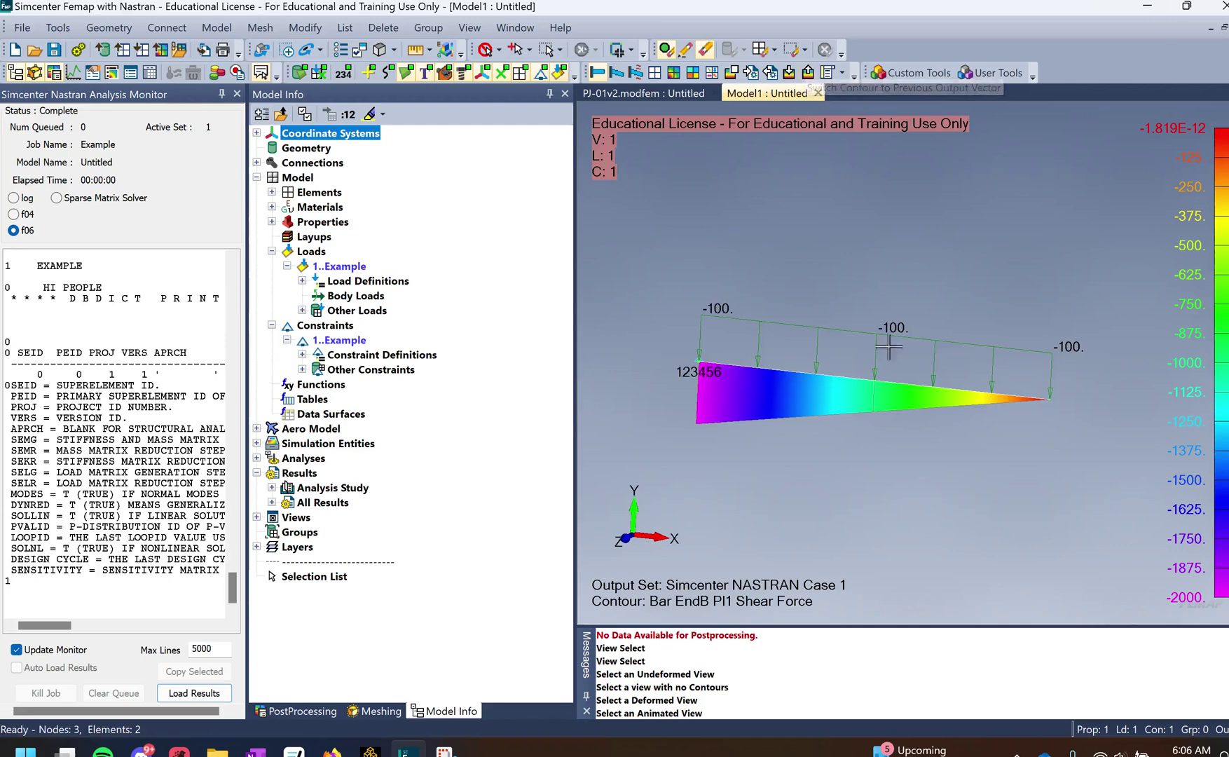
middle_drag(872, 428, 917, 427)
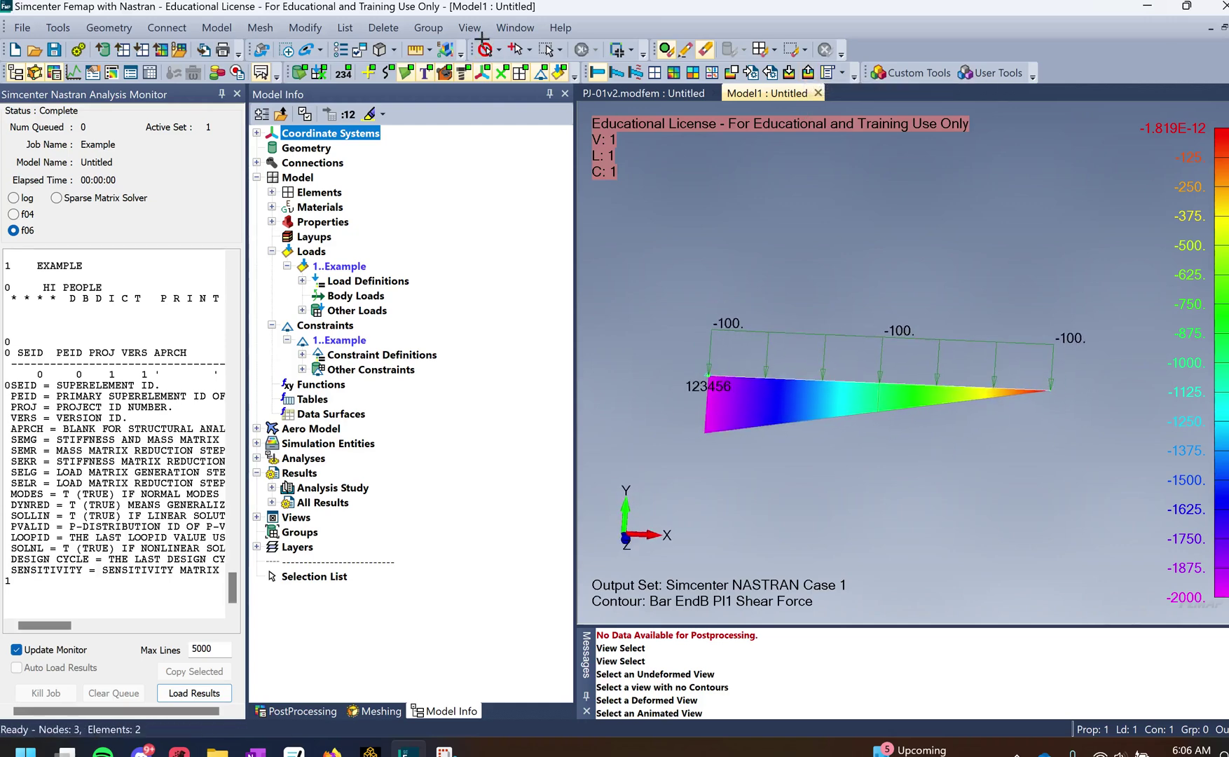
scroll(893, 469, down, 2)
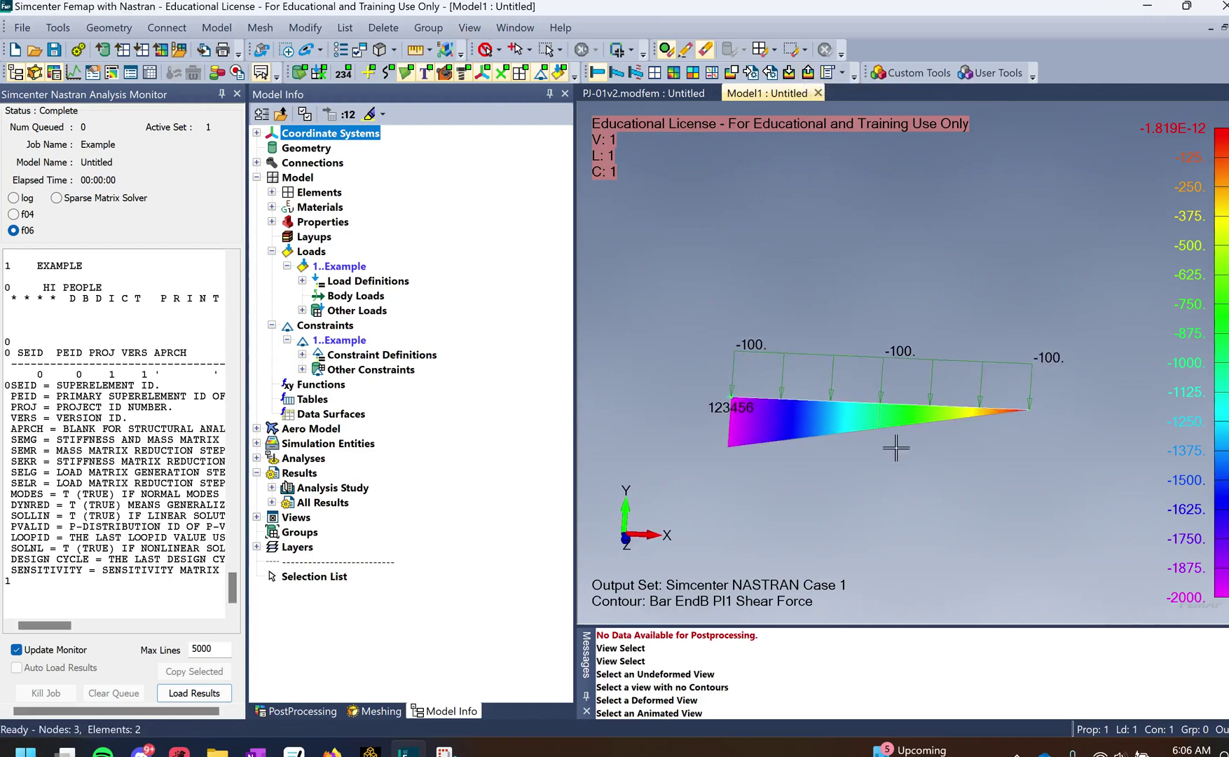